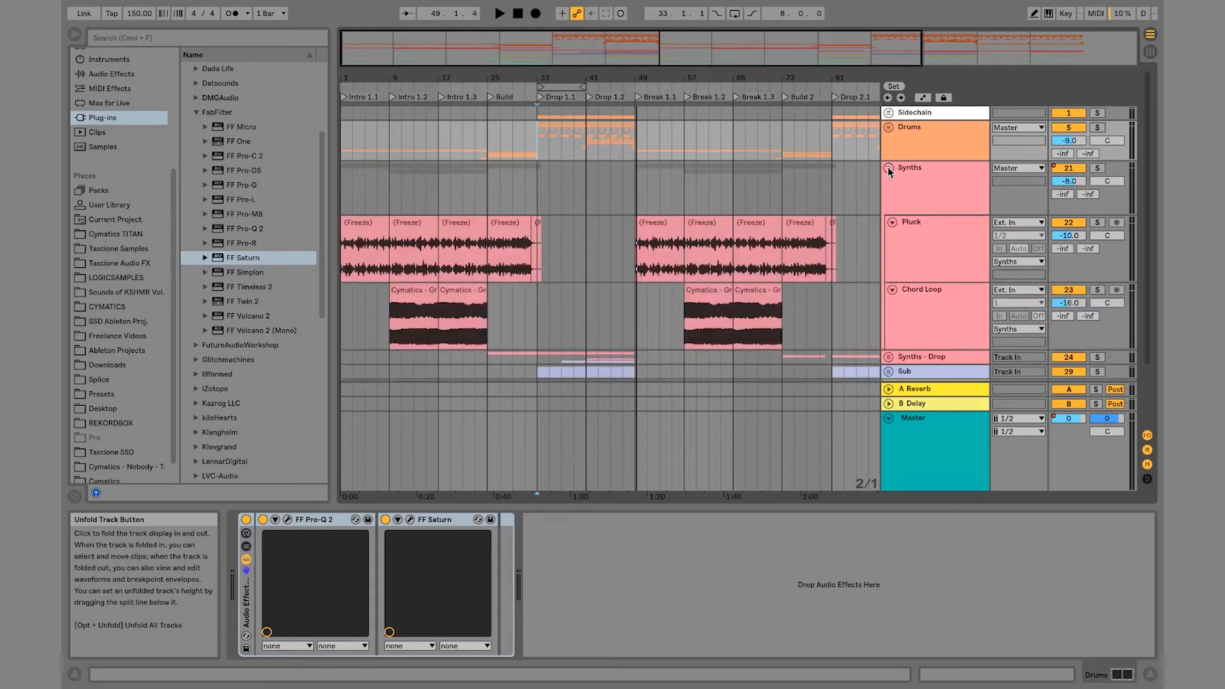
Step: Solo the Synths group and play the whole arrangement from bar 1 to hear the Pluck and Chord Loop tracks
scroll(700, 241, "down", 2)
scroll(700, 241, "up", 2)
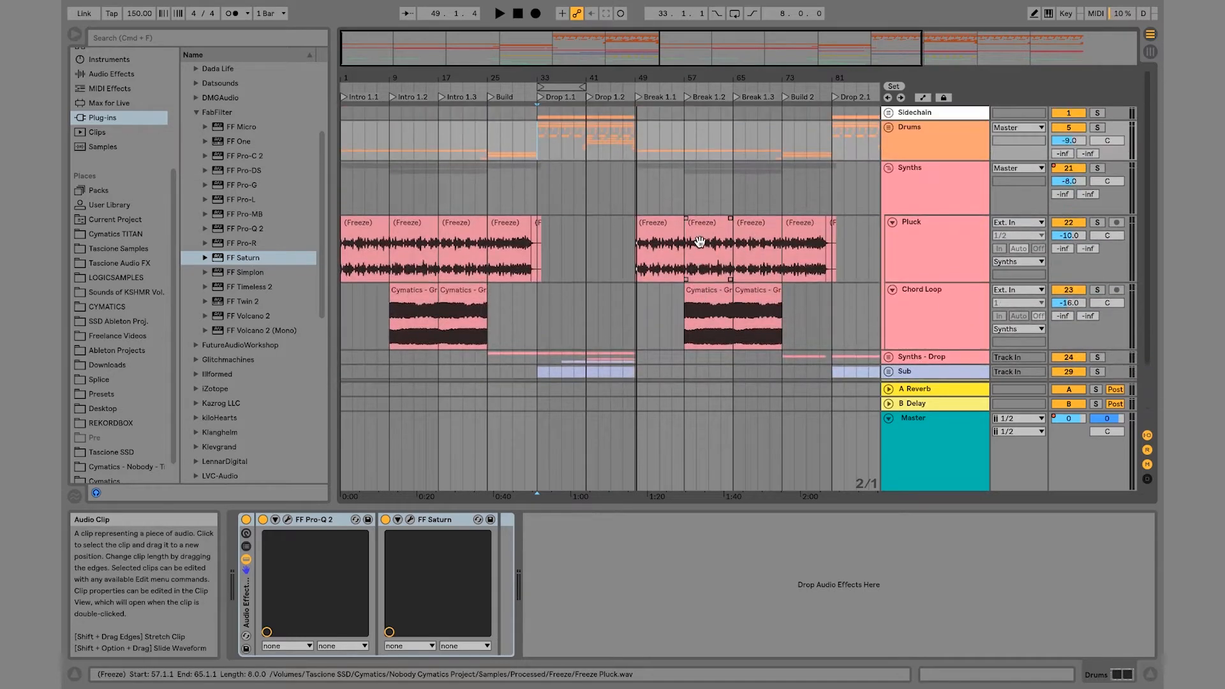
double_click(584, 79)
scroll(512, 246, "down", 3)
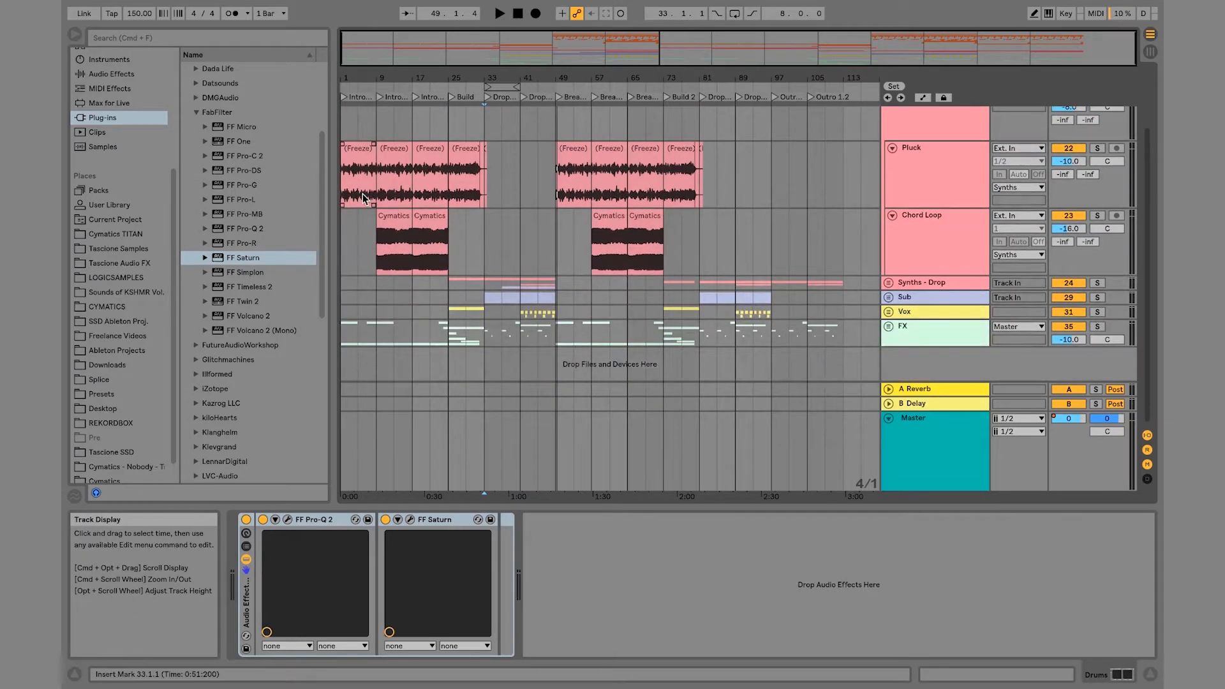
left_click(342, 185)
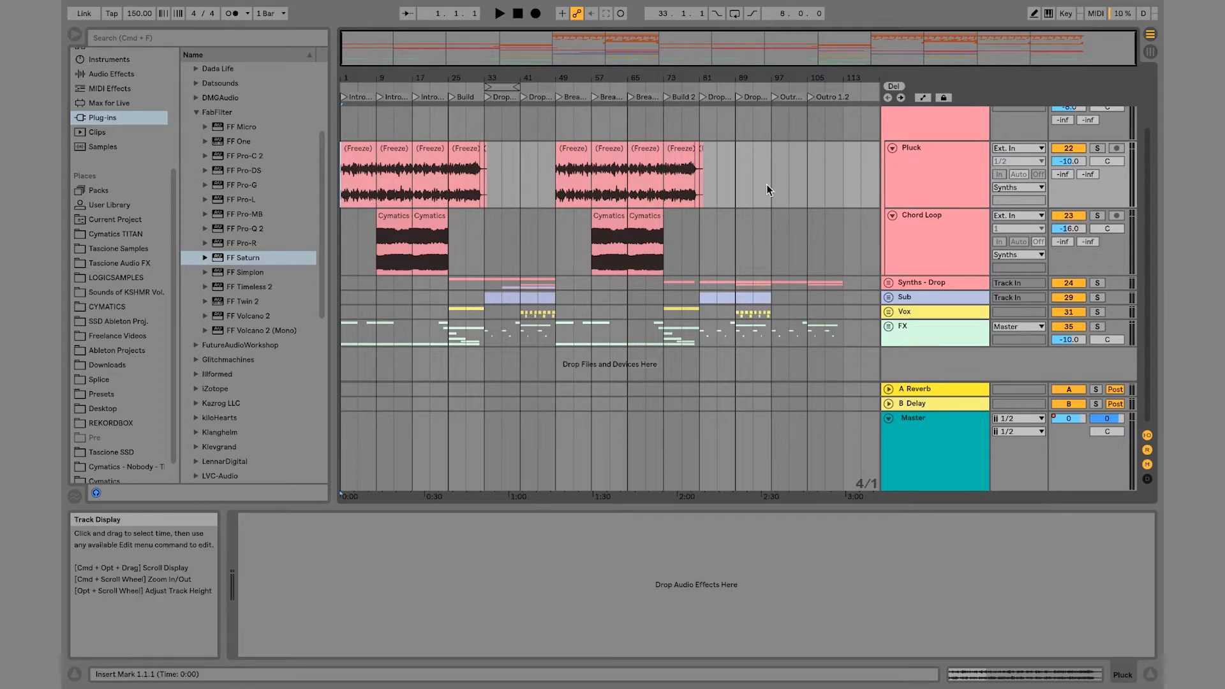
scroll(767, 184, "up", 3)
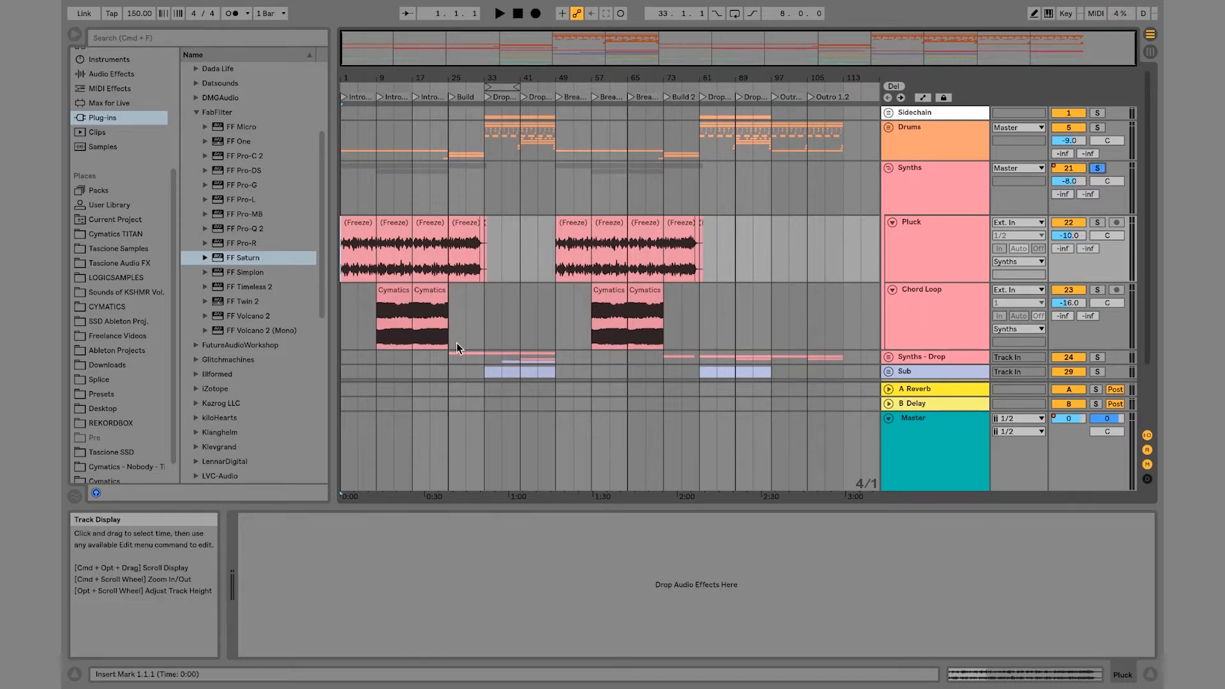
key("space")
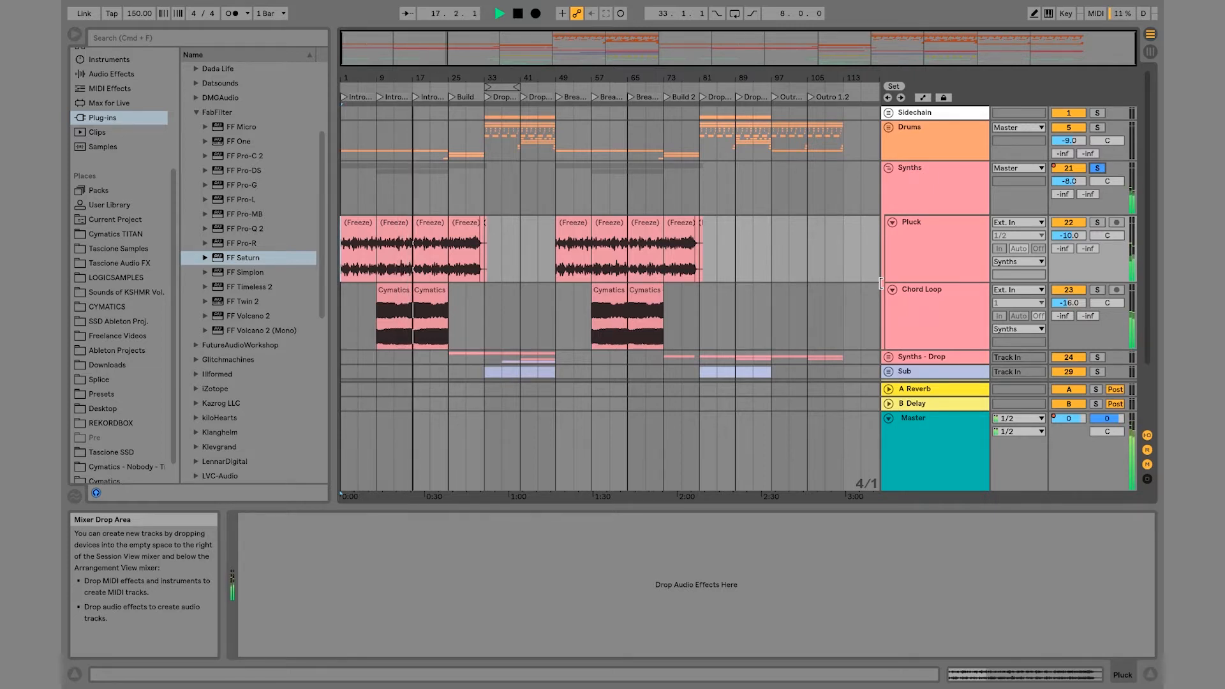
left_click(915, 200)
key("Down")
key("Down")
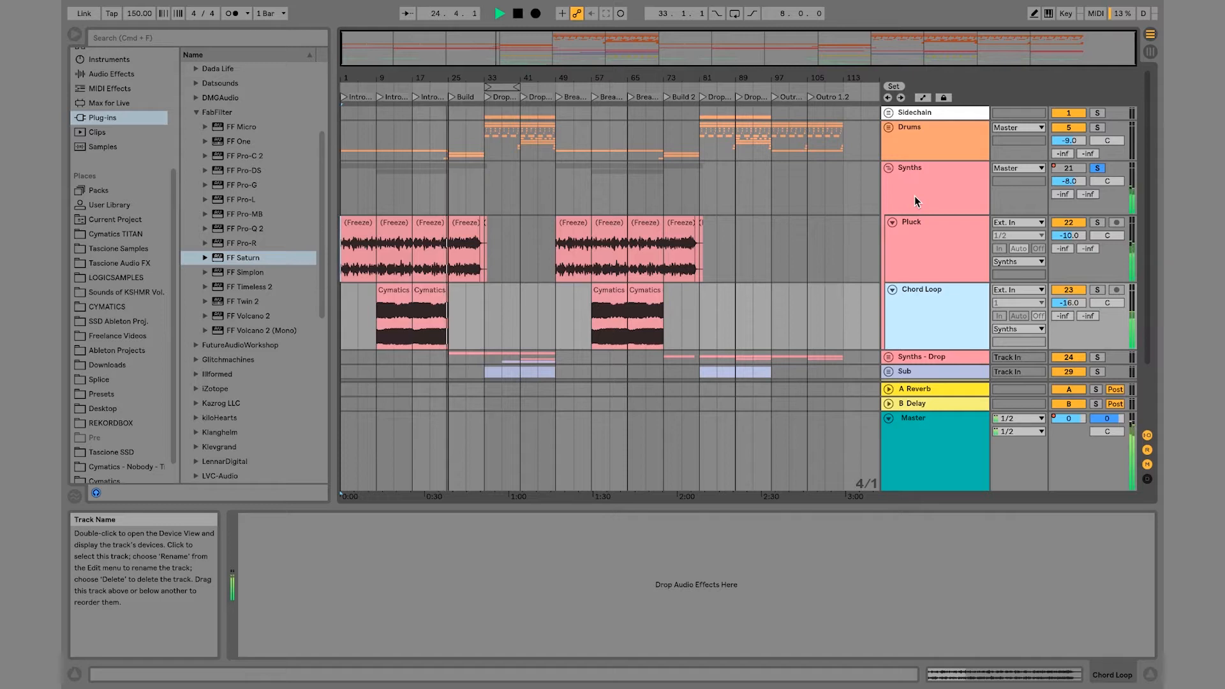
key("space")
left_click(937, 249)
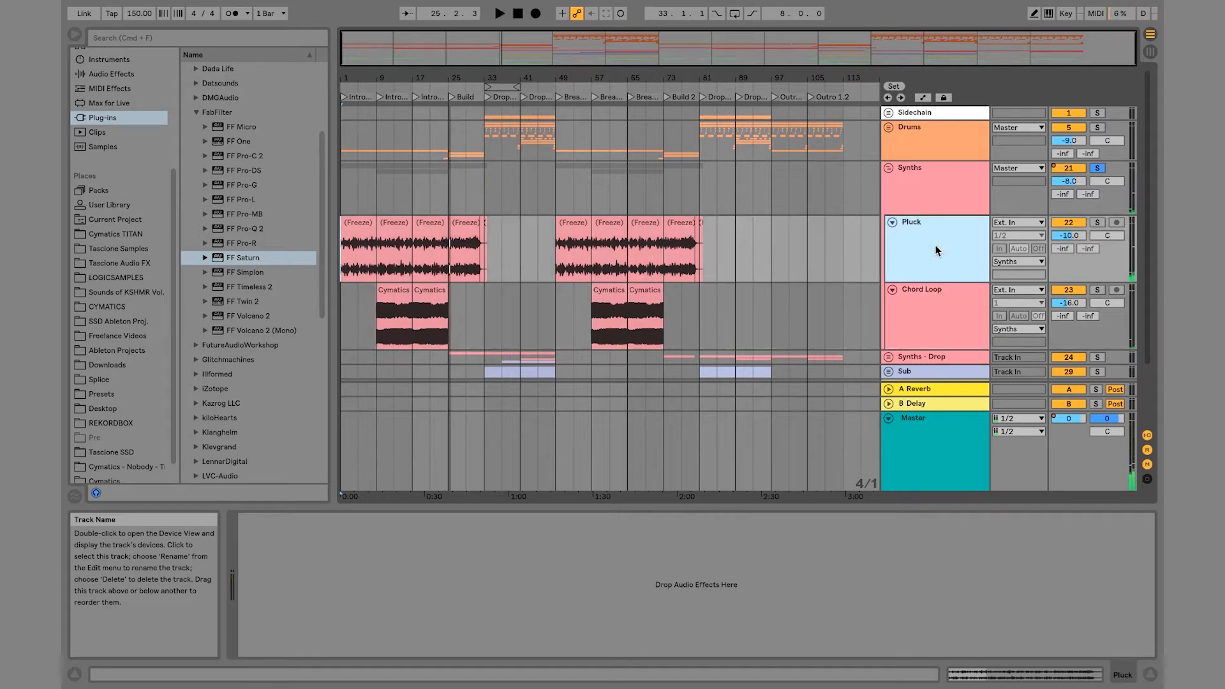
left_click(952, 198)
key("Down")
key("Down")
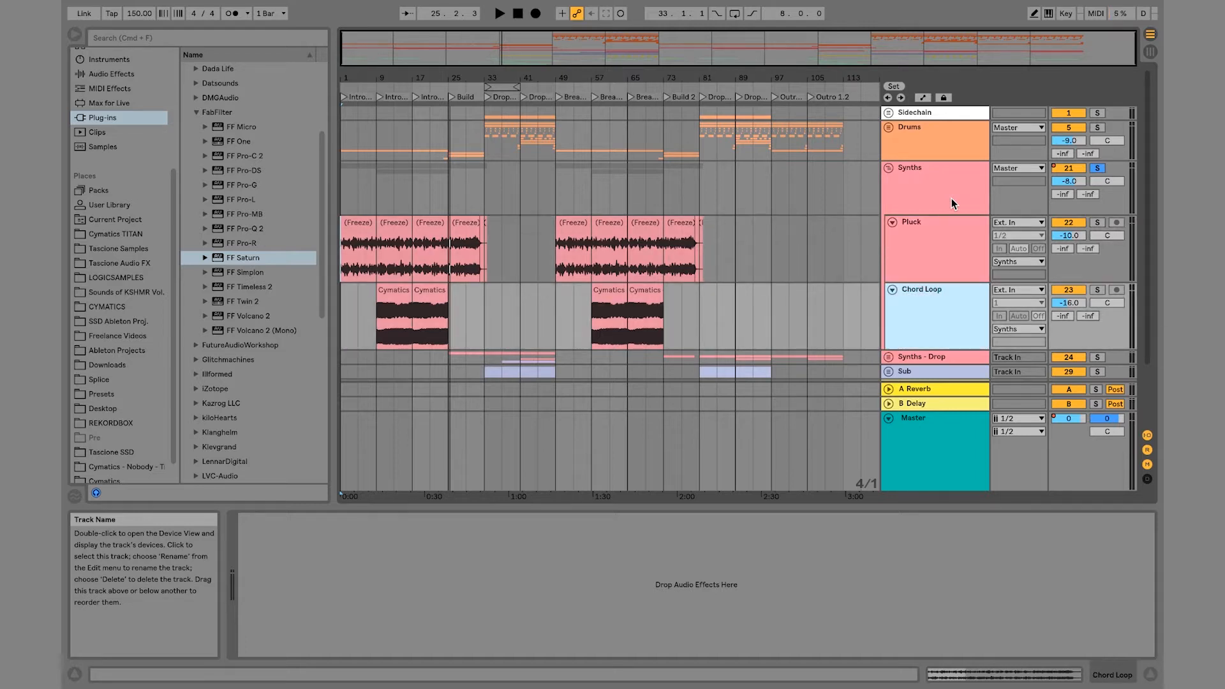
key("Up")
key("Down")
left_click(911, 228)
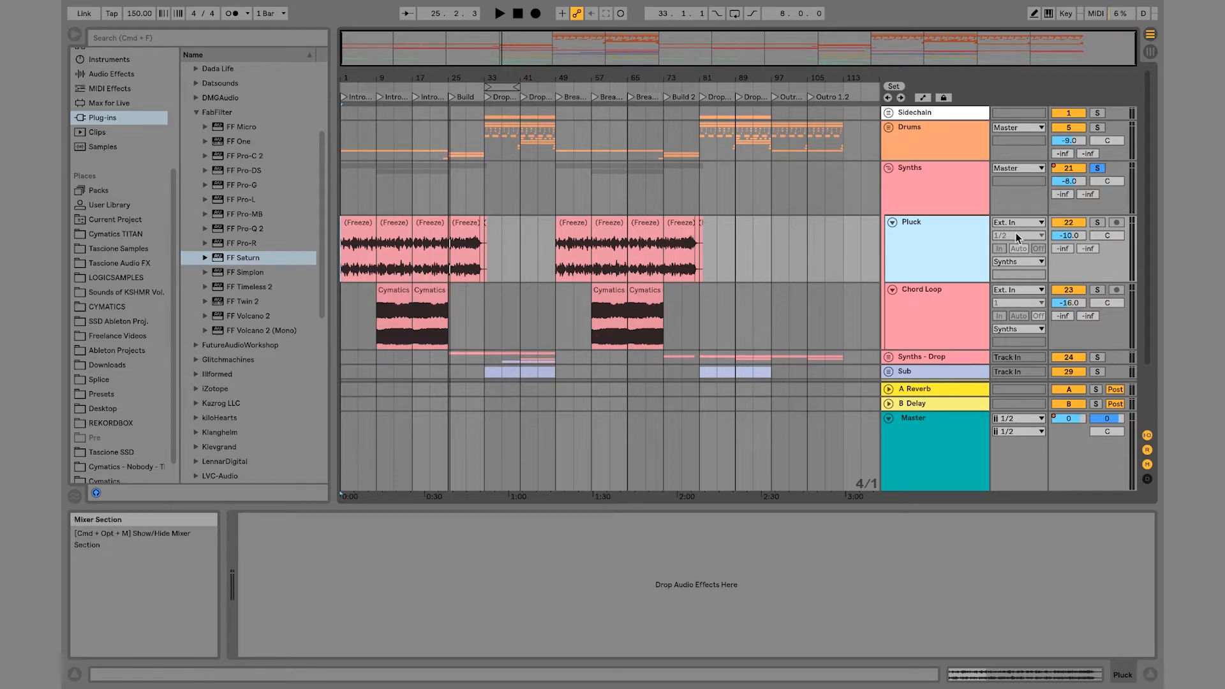
left_click(987, 197)
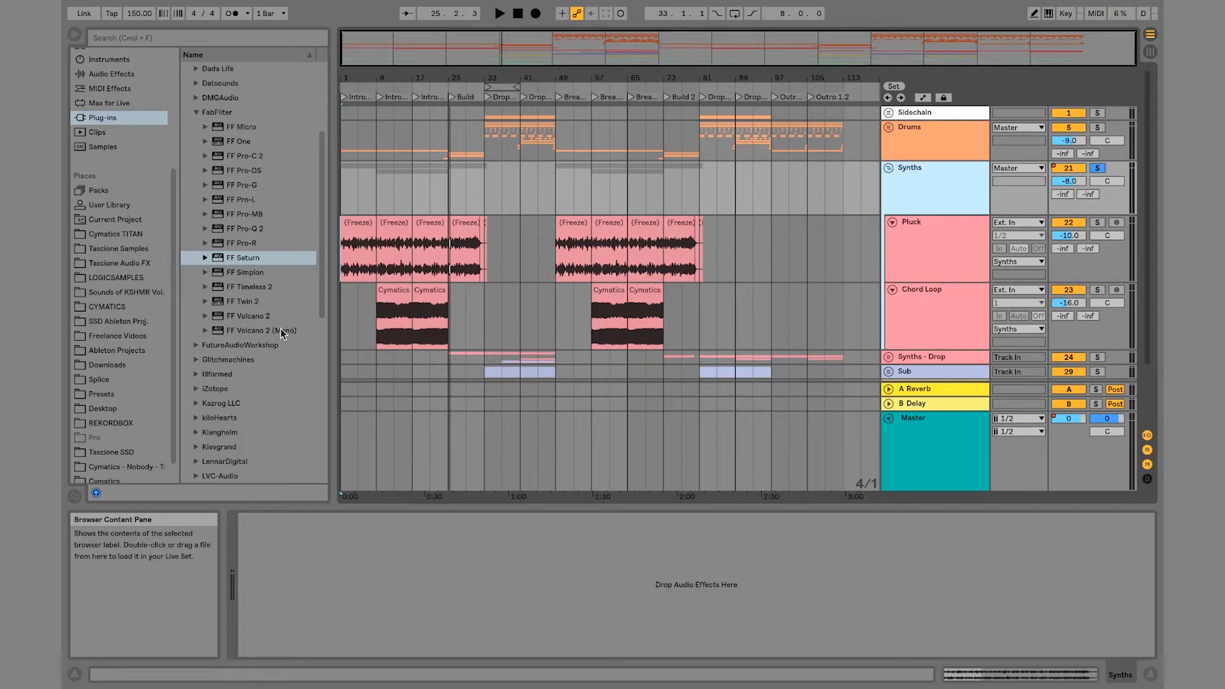
Step: Solo the Pluck track, load FF Pro-Q 2 on it and play it briefly from bar 1
left_click(390, 253)
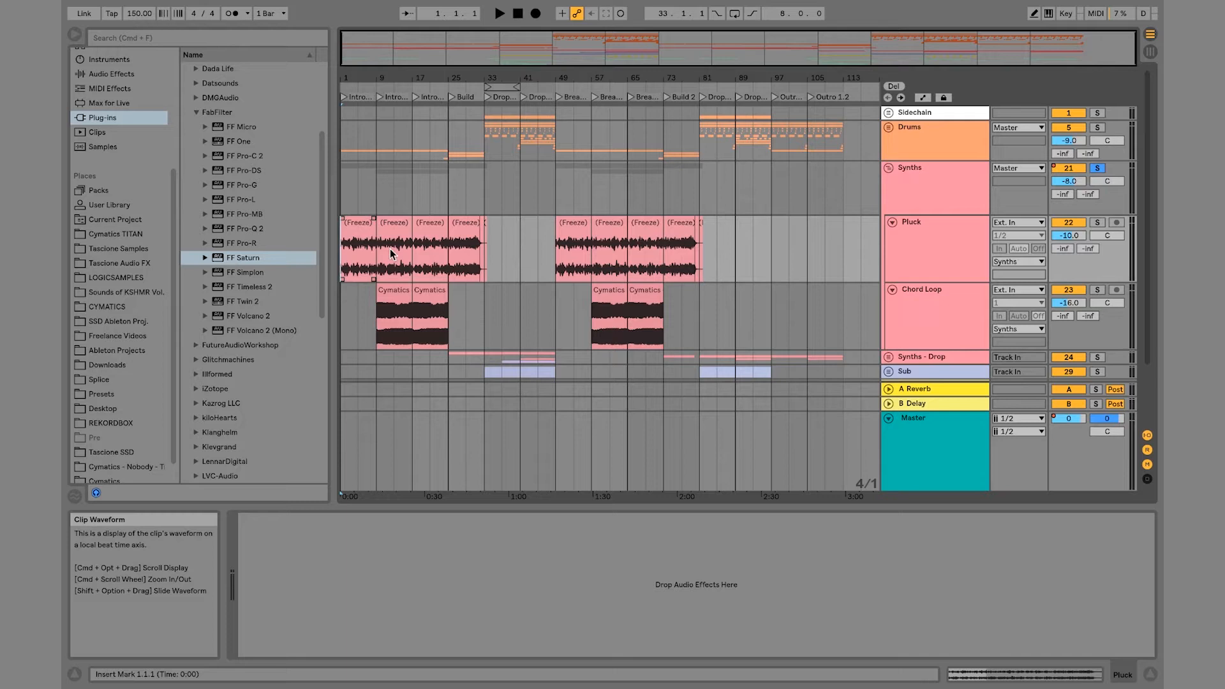
left_click(1097, 222)
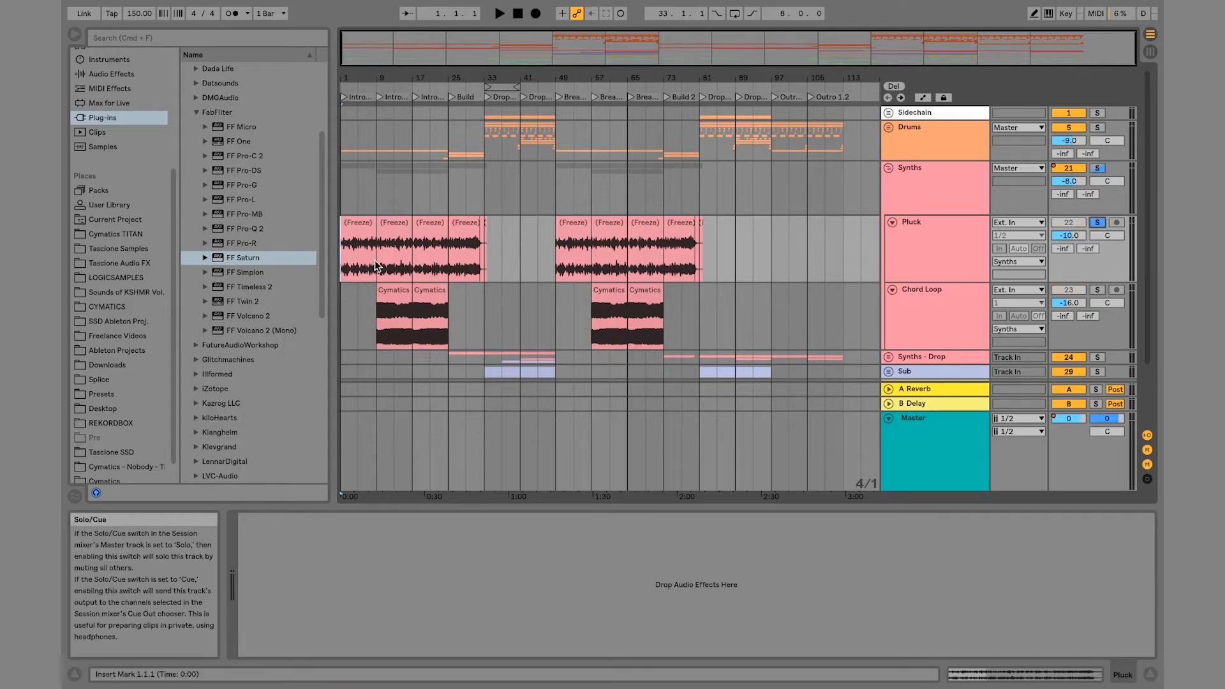
double_click(256, 229)
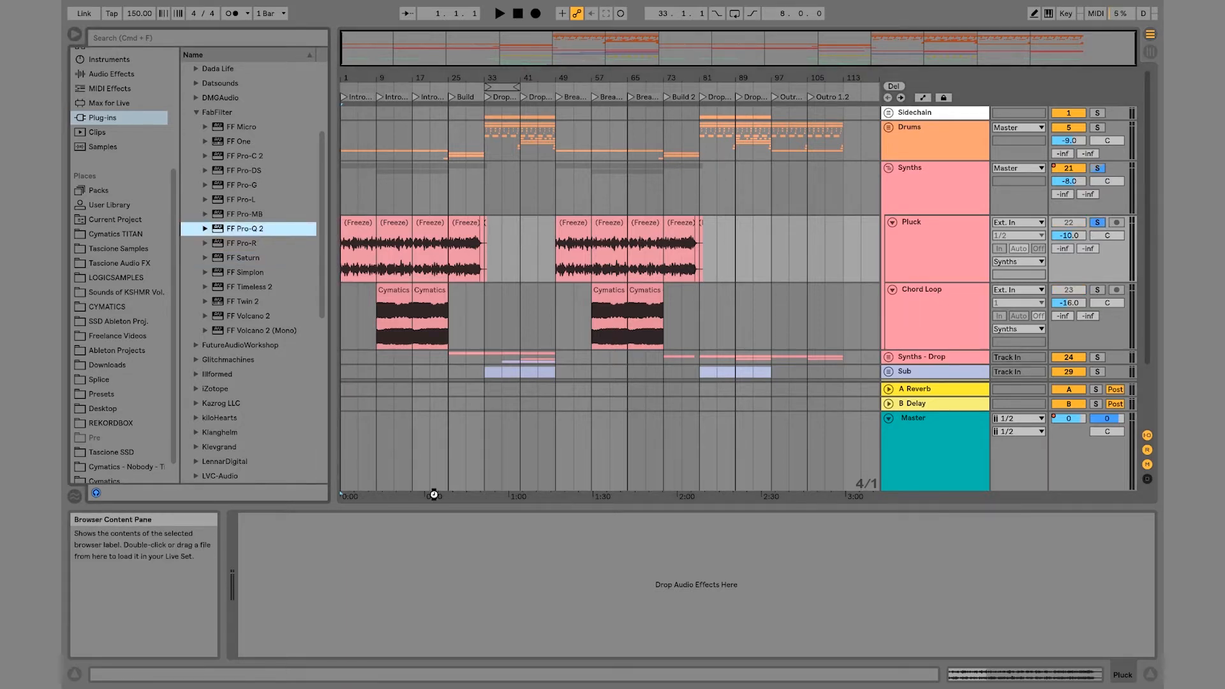
key("space")
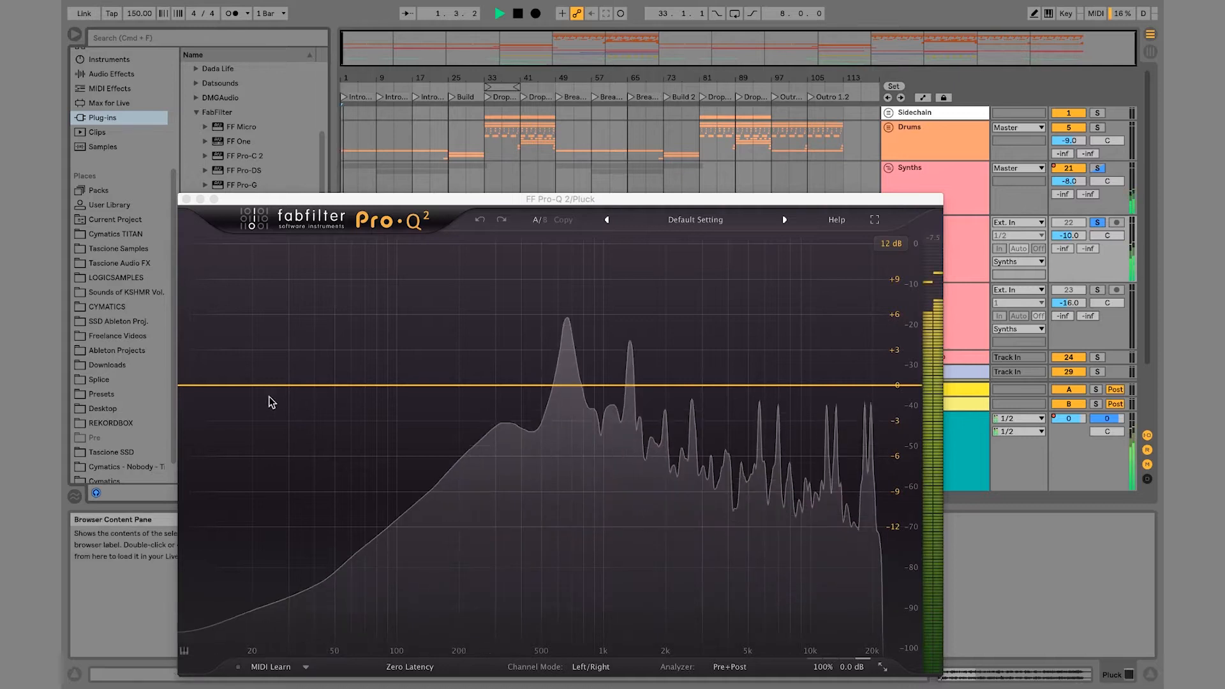
key("space")
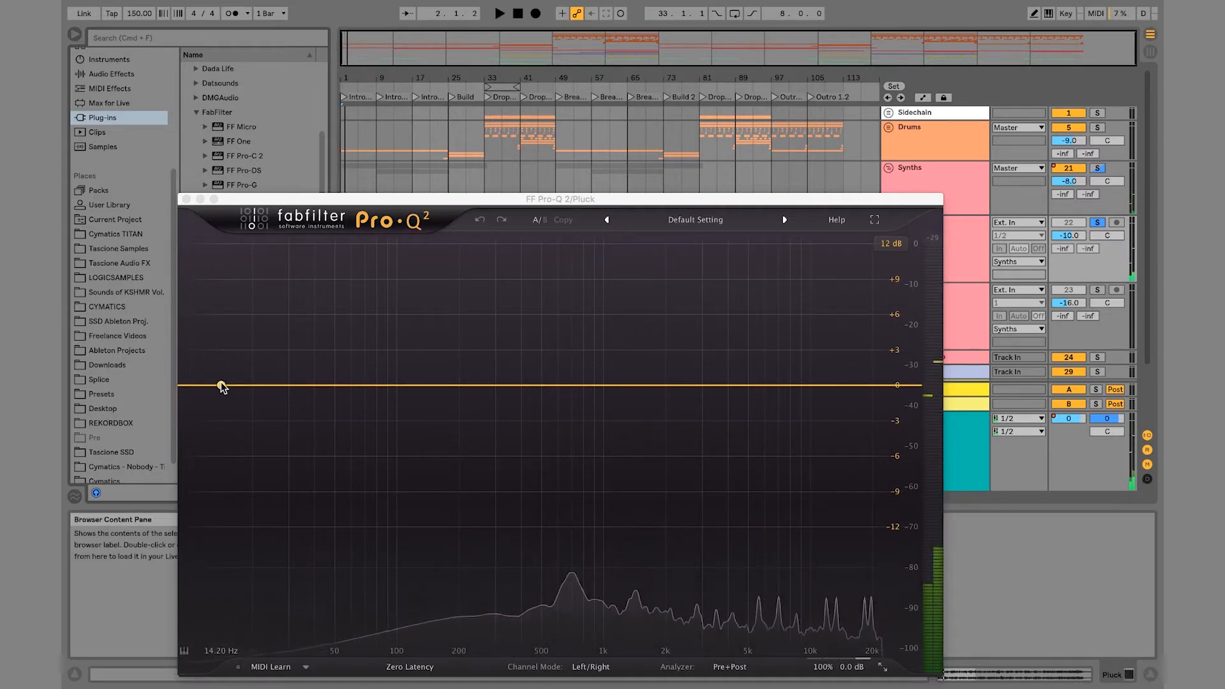
Step: Add a low-cut band at around 400 Hz to the Pluck track's Pro-Q 2 and audition it
left_click(215, 386)
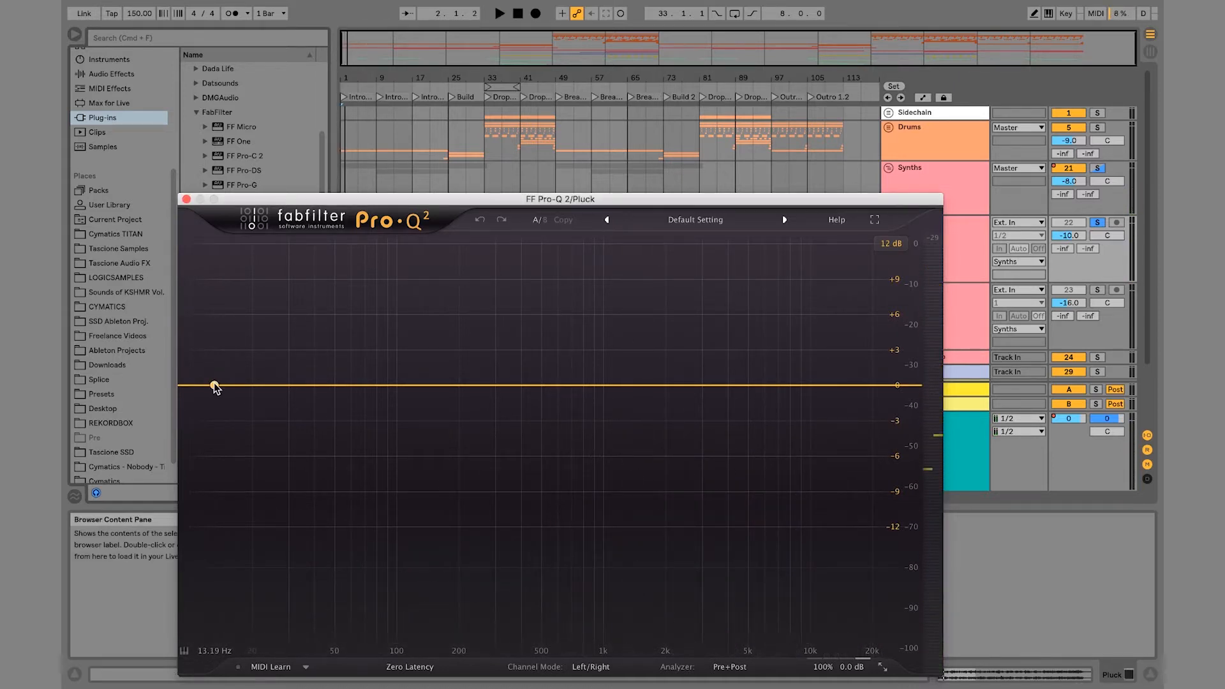
left_click_drag(214, 386, 525, 374)
key("space")
key("space")
Step: Add a bell cut to the Pluck EQ at about 665 Hz with -3.88 dB gain and a Q of 1.225
left_click_drag(598, 385, 577, 403)
left_click_drag(640, 577, 634, 539)
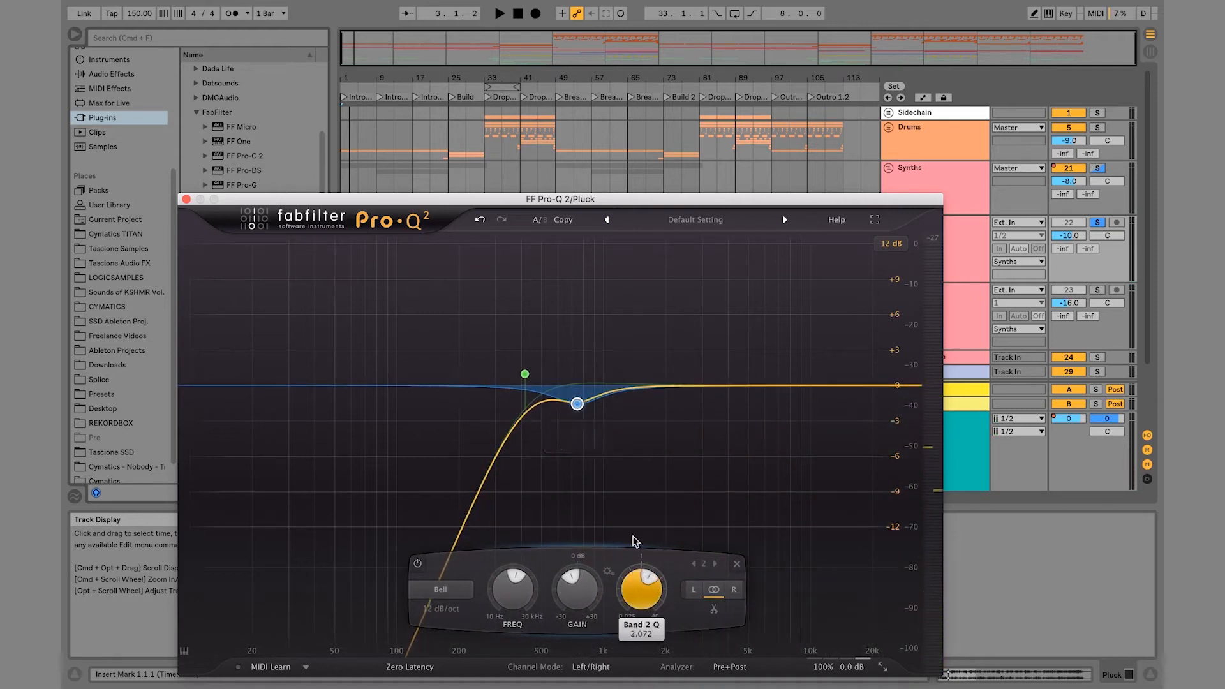
left_click_drag(579, 407, 579, 428)
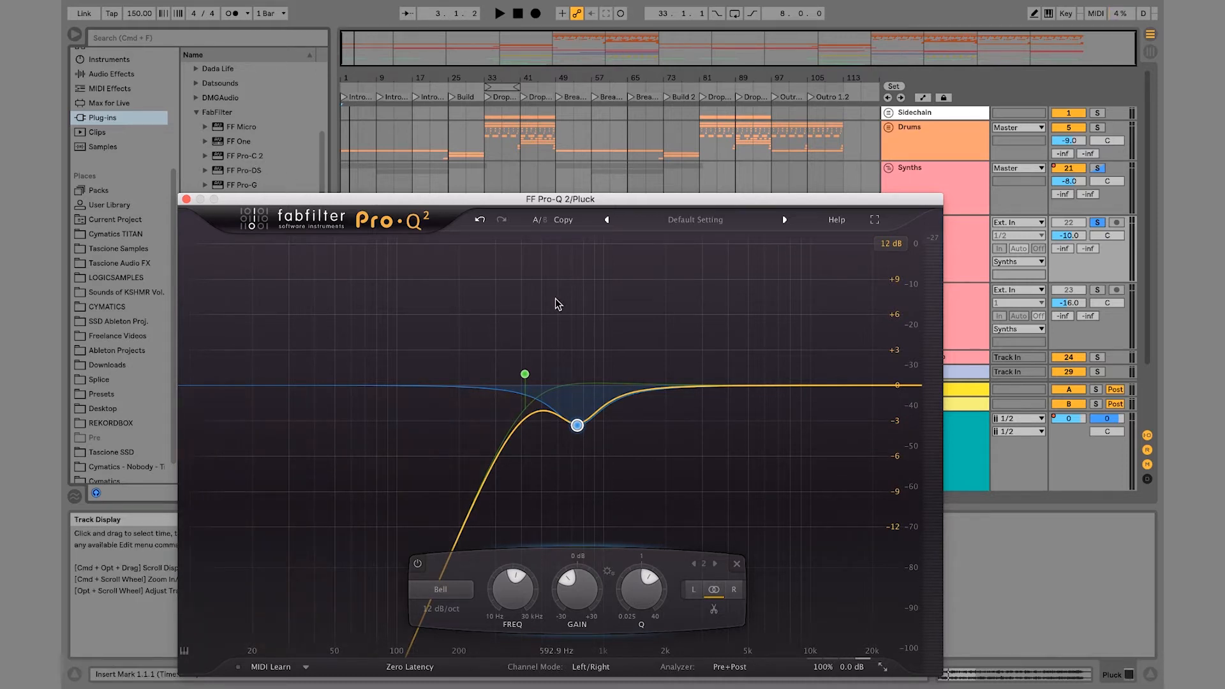
key("space")
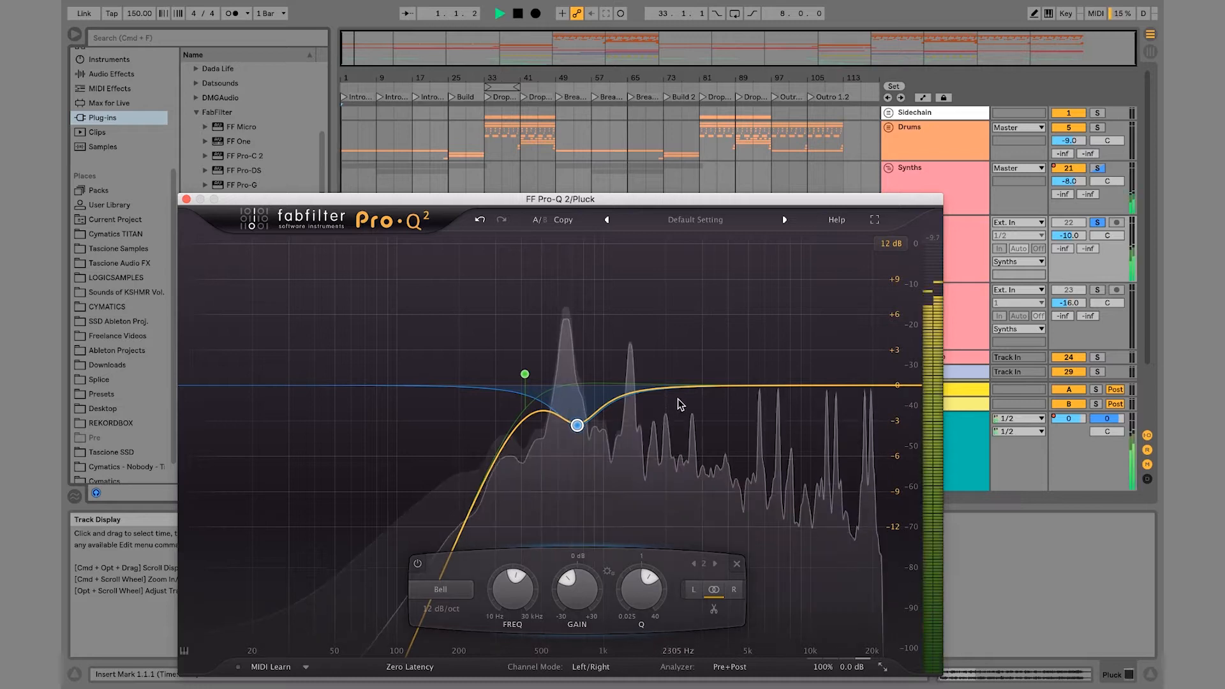
left_click_drag(577, 425, 566, 432)
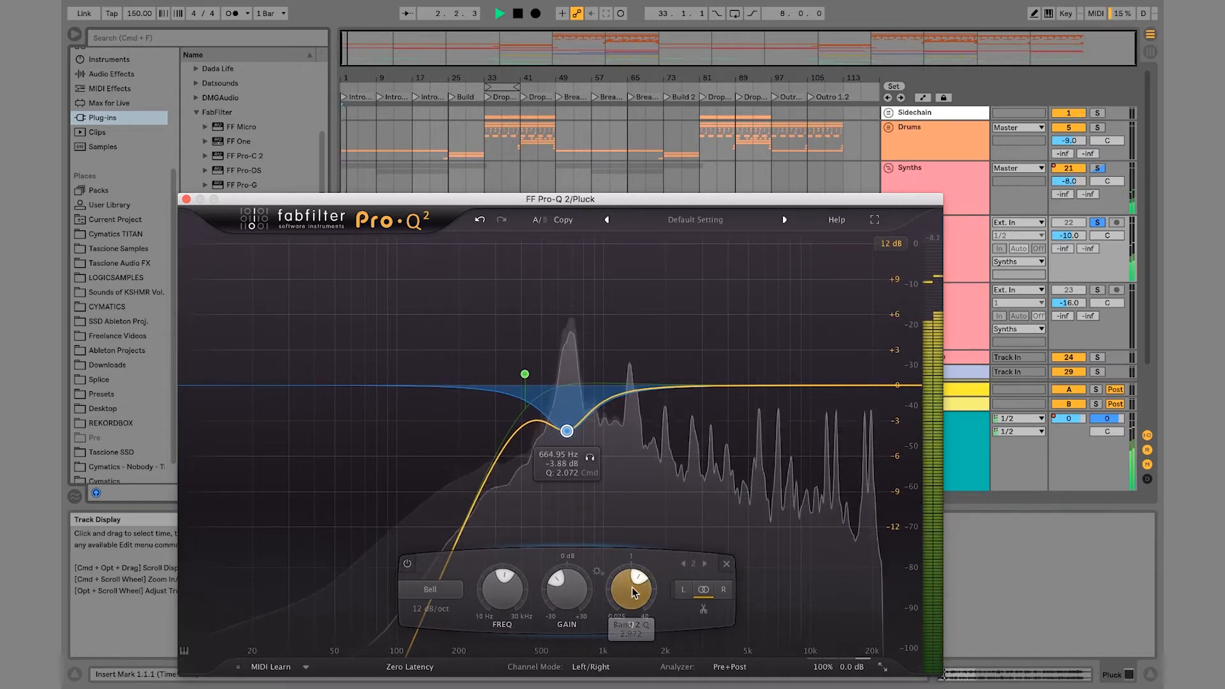
left_click_drag(632, 588, 632, 605)
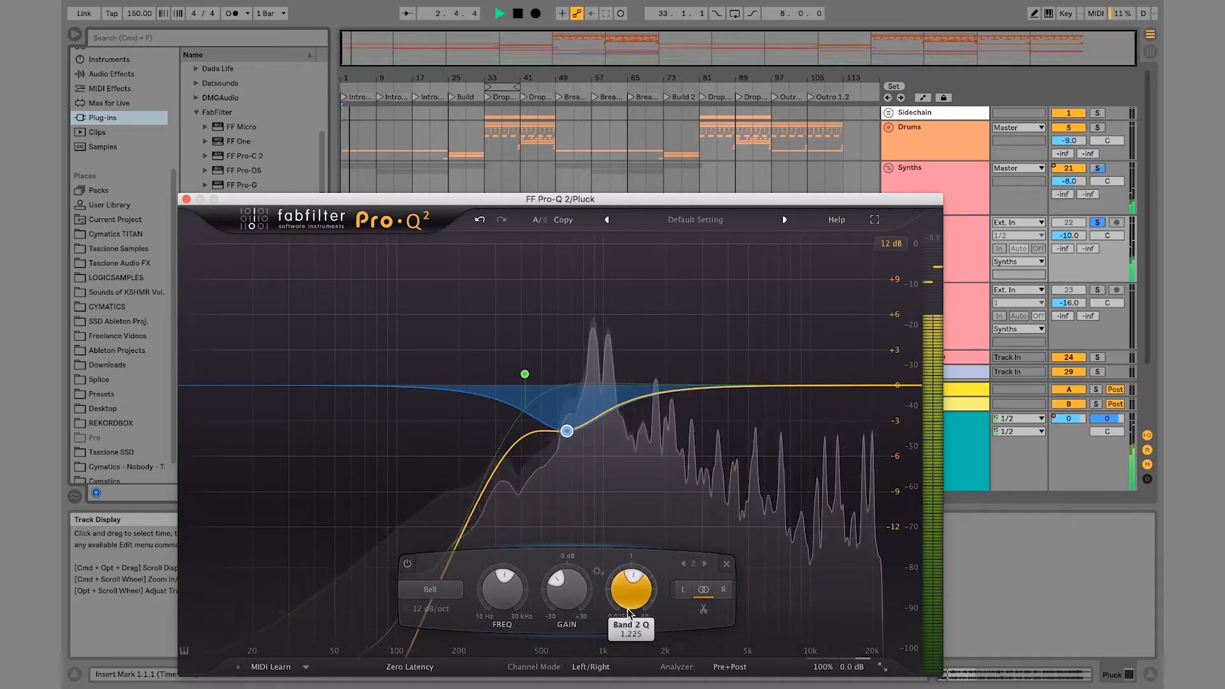
Step: Add a high-shelf boost of about 7.2 dB near 9.6 kHz with a Q of 0.300, and close the equalizer window
left_click(829, 385)
left_click_drag(828, 385, 809, 343)
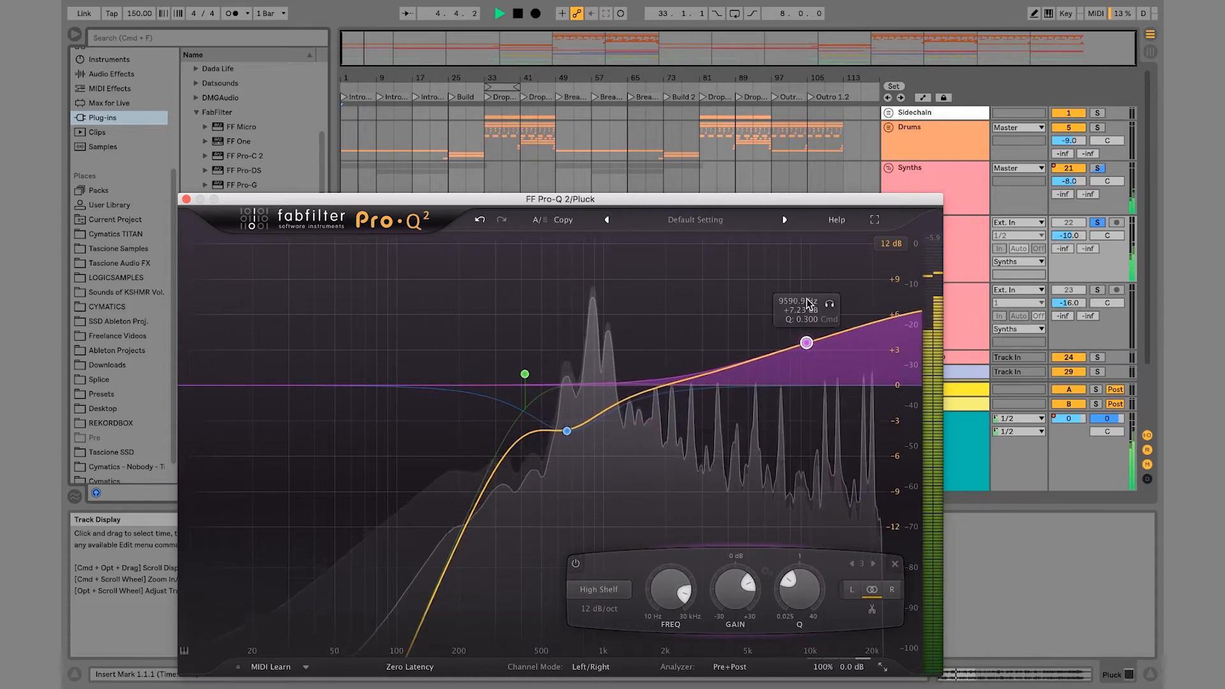
left_click(186, 200)
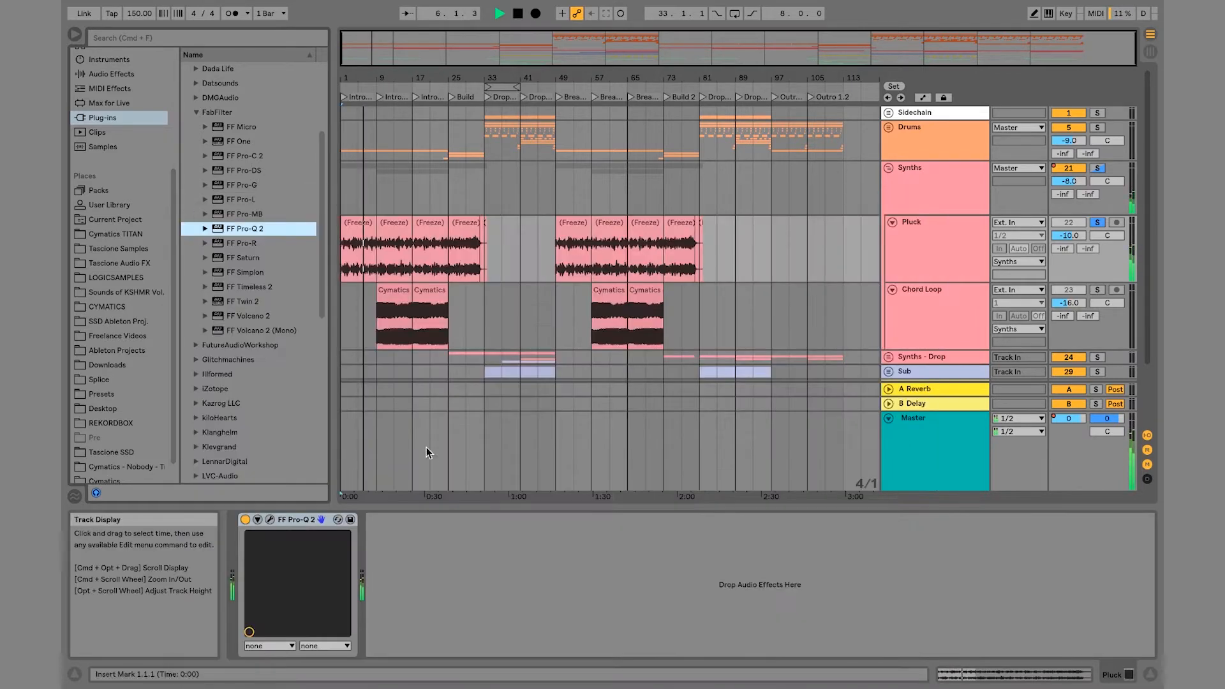
Step: Play the Pluck track from bar 1 and compare its sound with Pro-Q 2 bypassed and active
key("space")
left_click(245, 520)
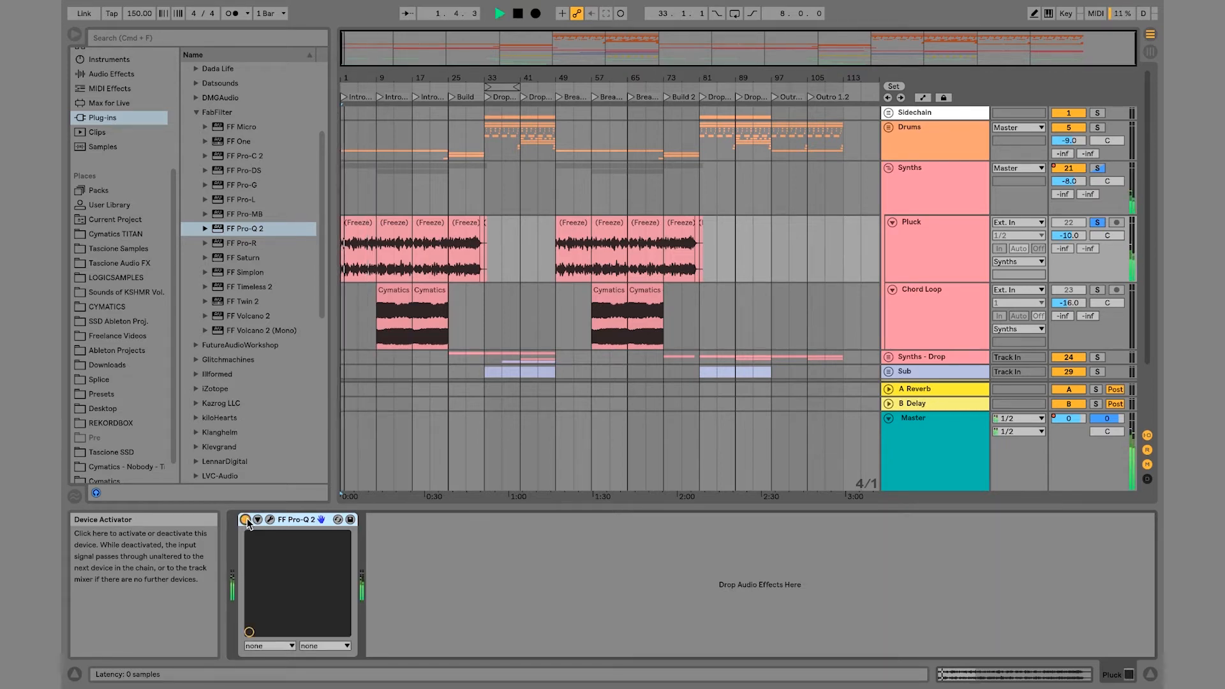
key("space")
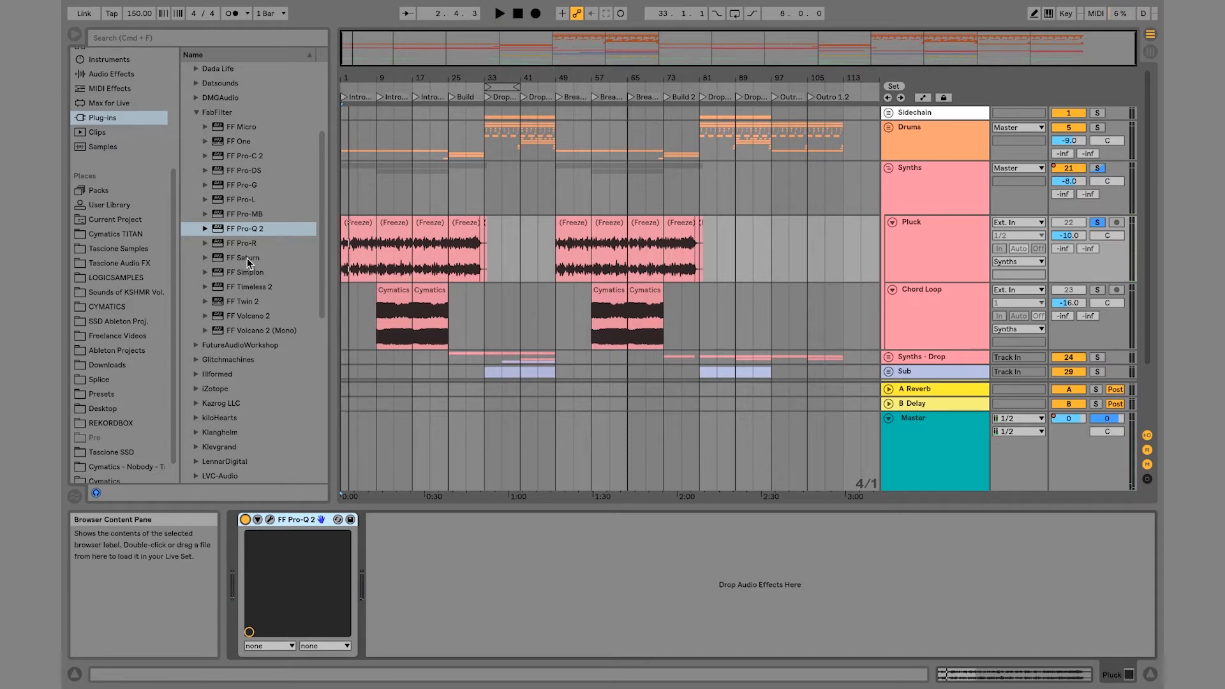
Step: Add FF Saturn after Pro-Q 2 on the Pluck track, raise its Presence to +3.35 dB, and audition the result
left_click_drag(247, 258, 559, 530)
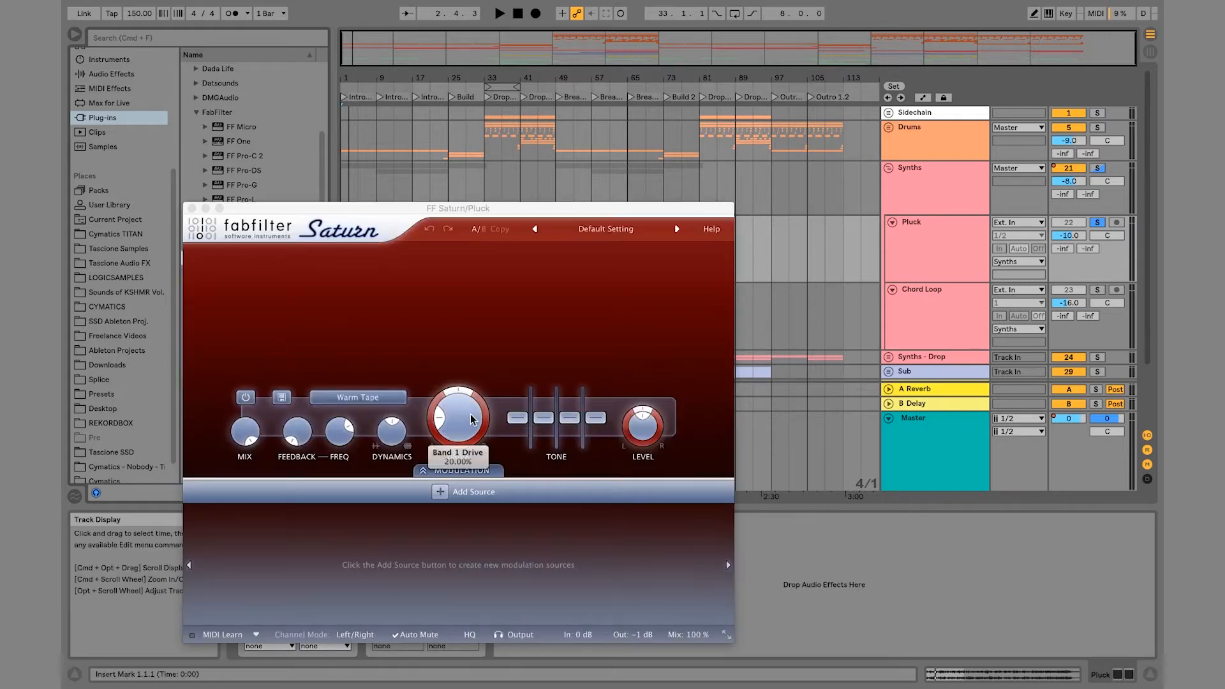
key("space")
left_click_drag(595, 418, 594, 406)
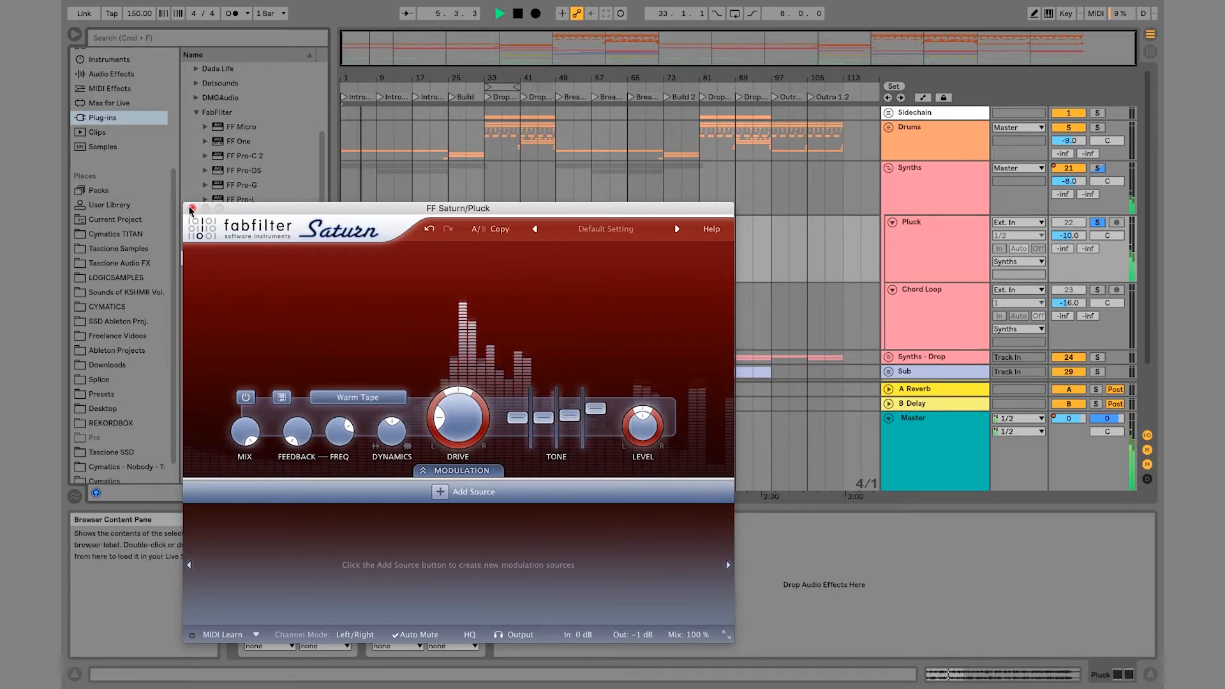
key("space")
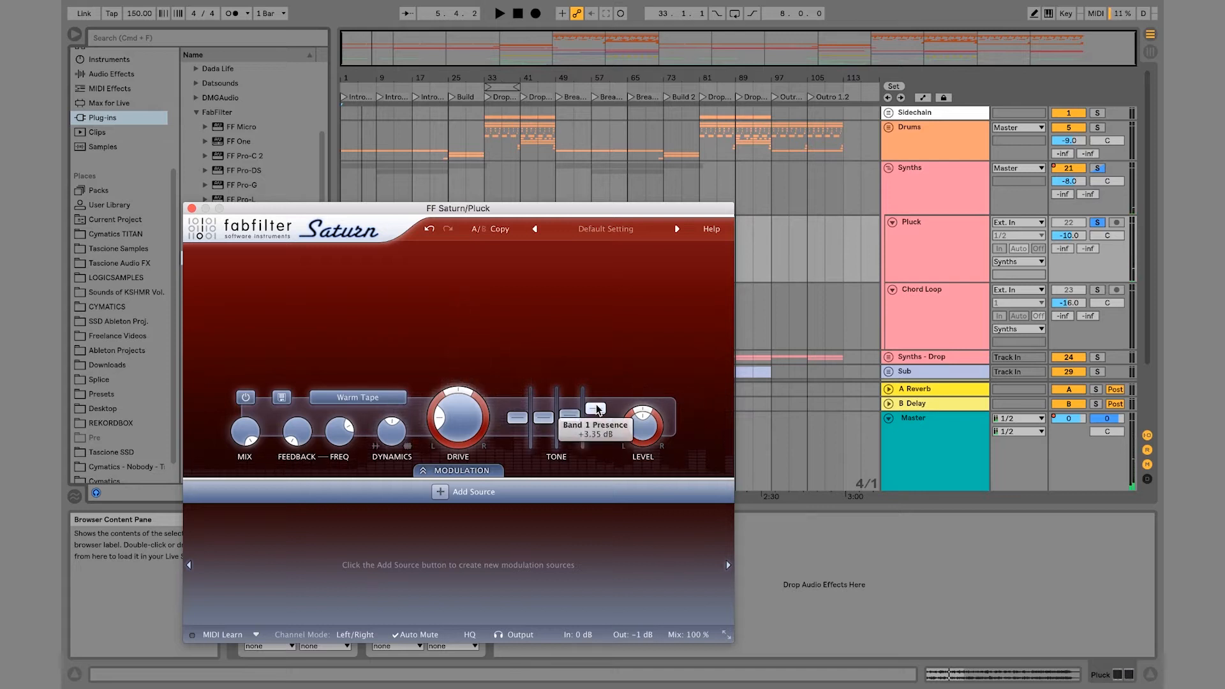
mouse_move(597, 410)
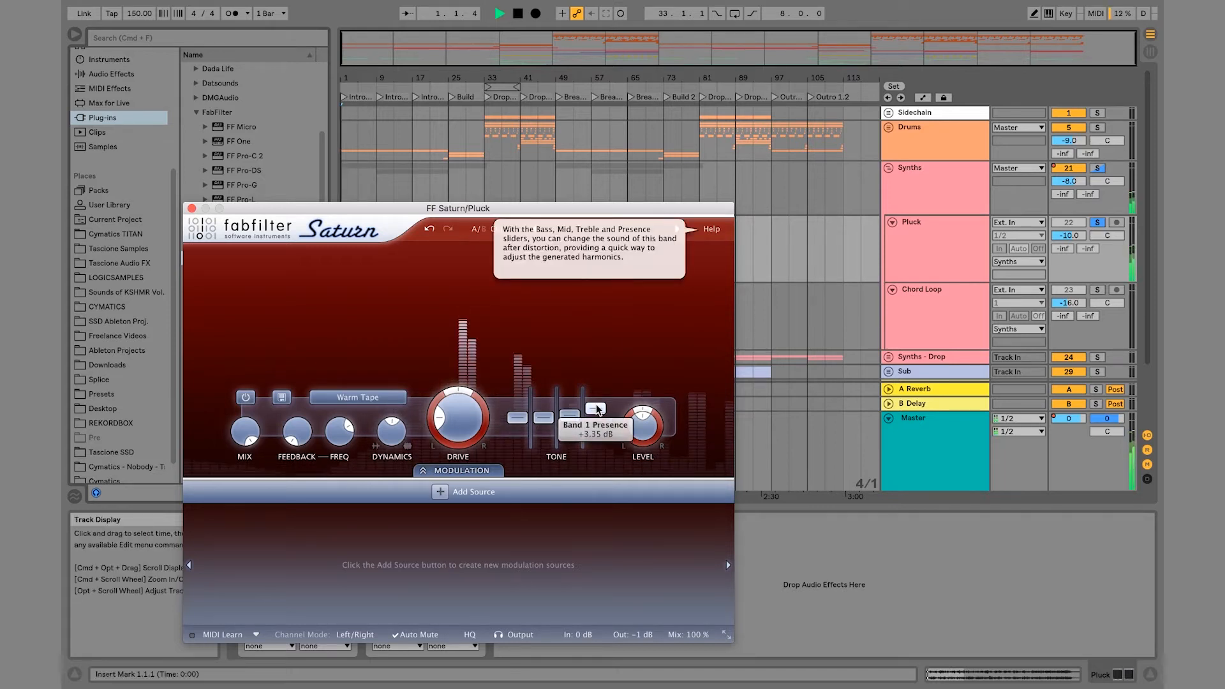
key("space")
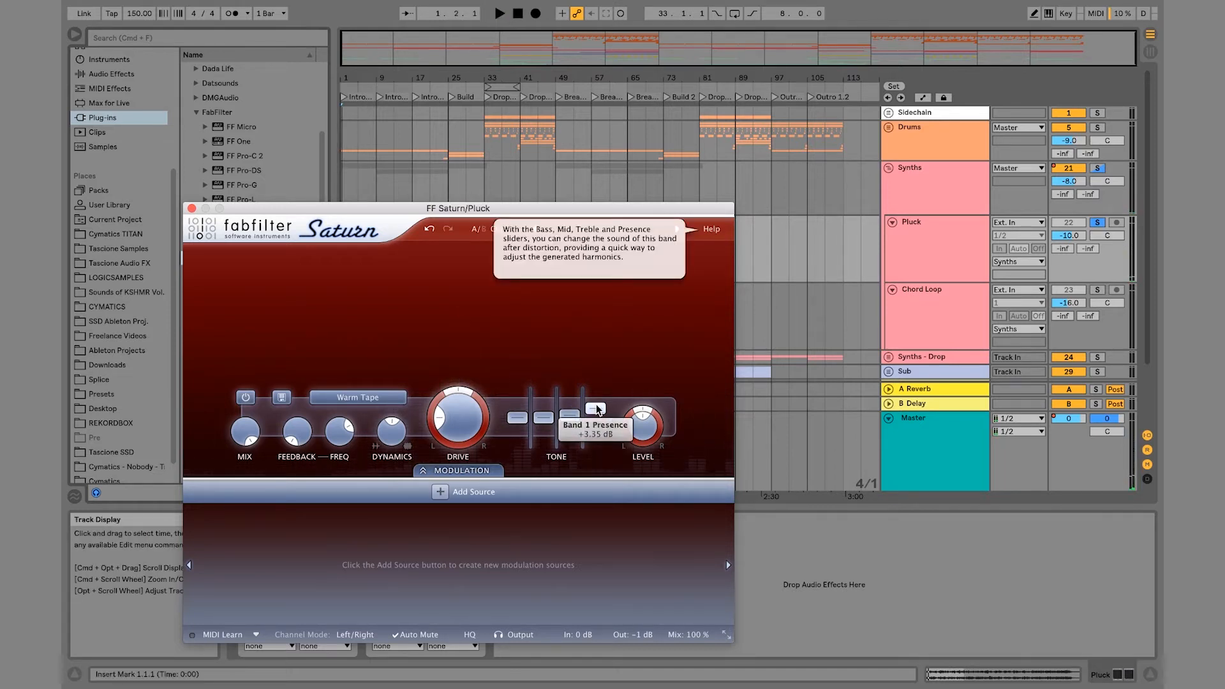
left_click(192, 208)
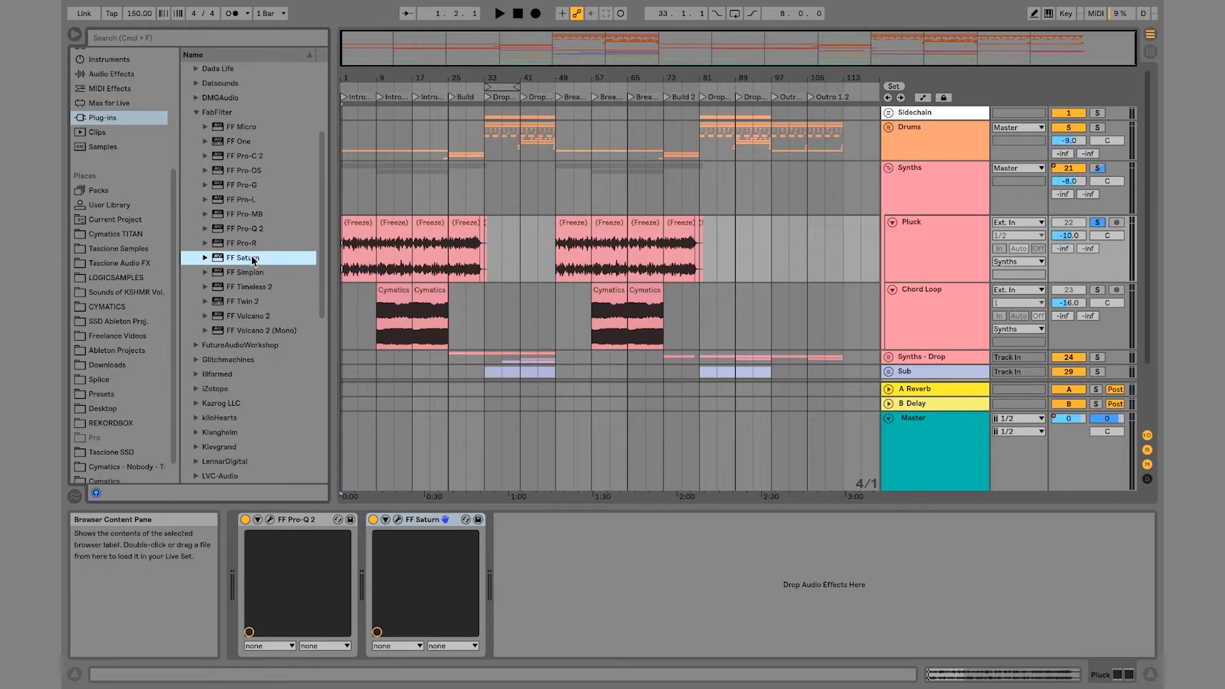
Step: Add a second FF Pro-Q 2 after Saturn on the Pluck track and play it to check the spectrum
left_click(251, 229)
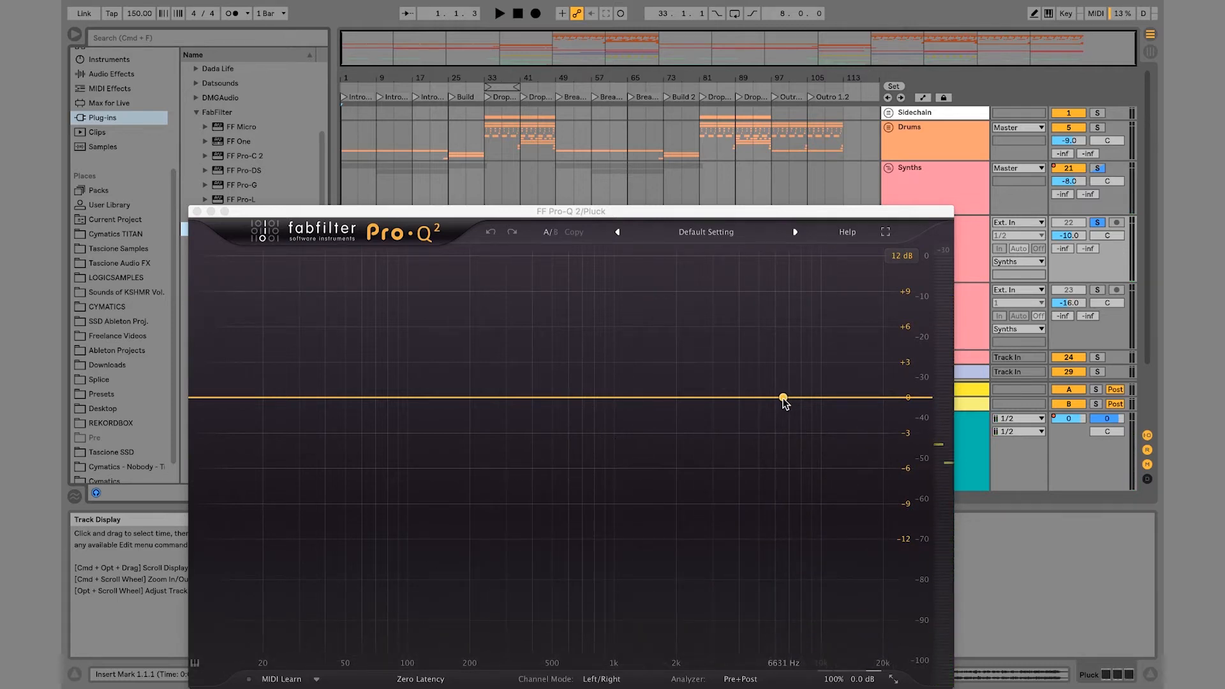
key("space")
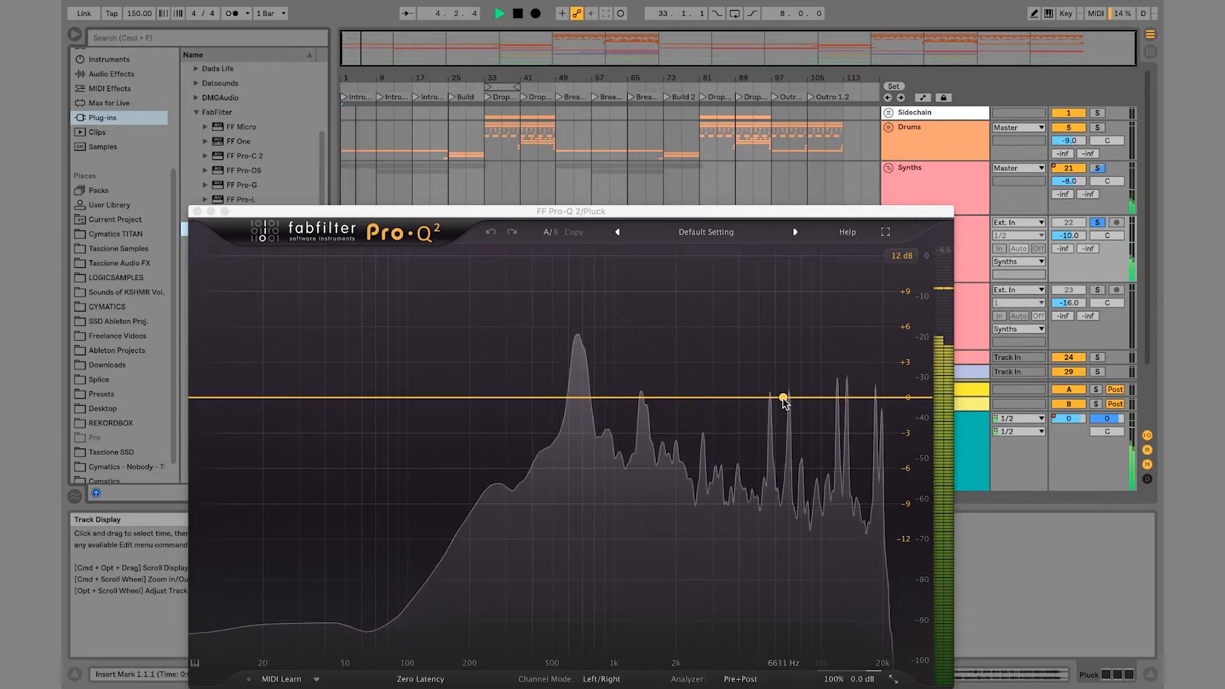
key("space")
Step: Add a notch band at about 5921 Hz in the second Pro-Q 2 and narrow its Q to about 7.3 during playback
left_click(774, 399)
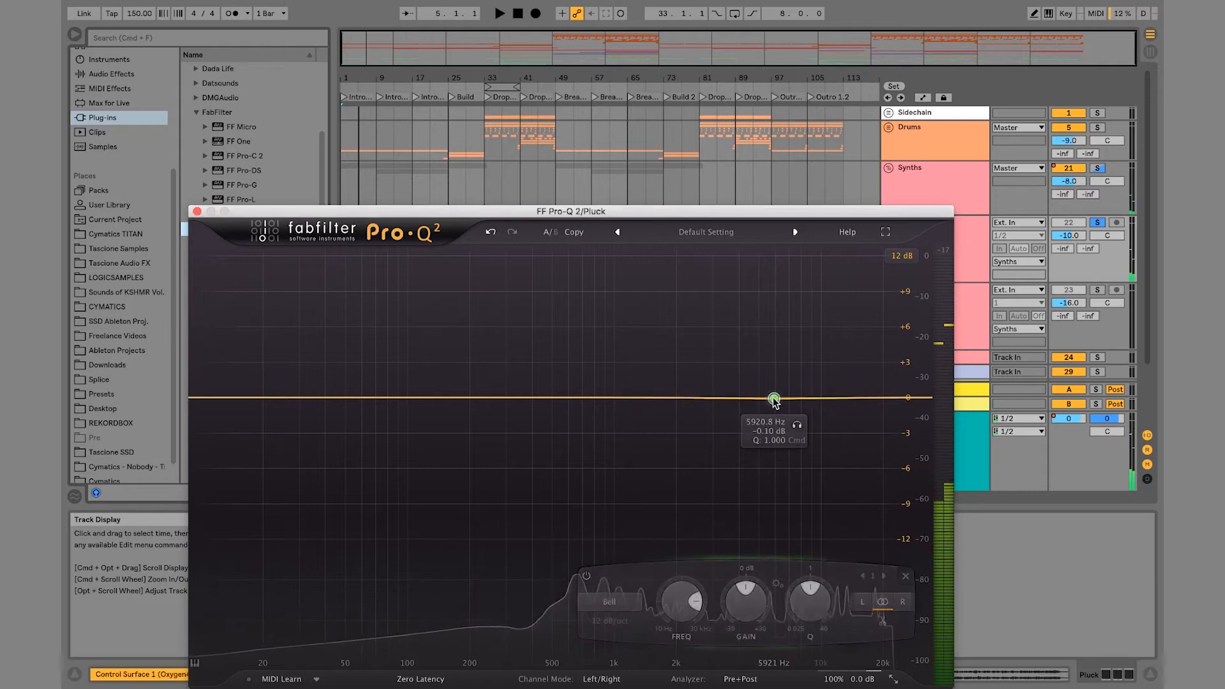
left_click(612, 601)
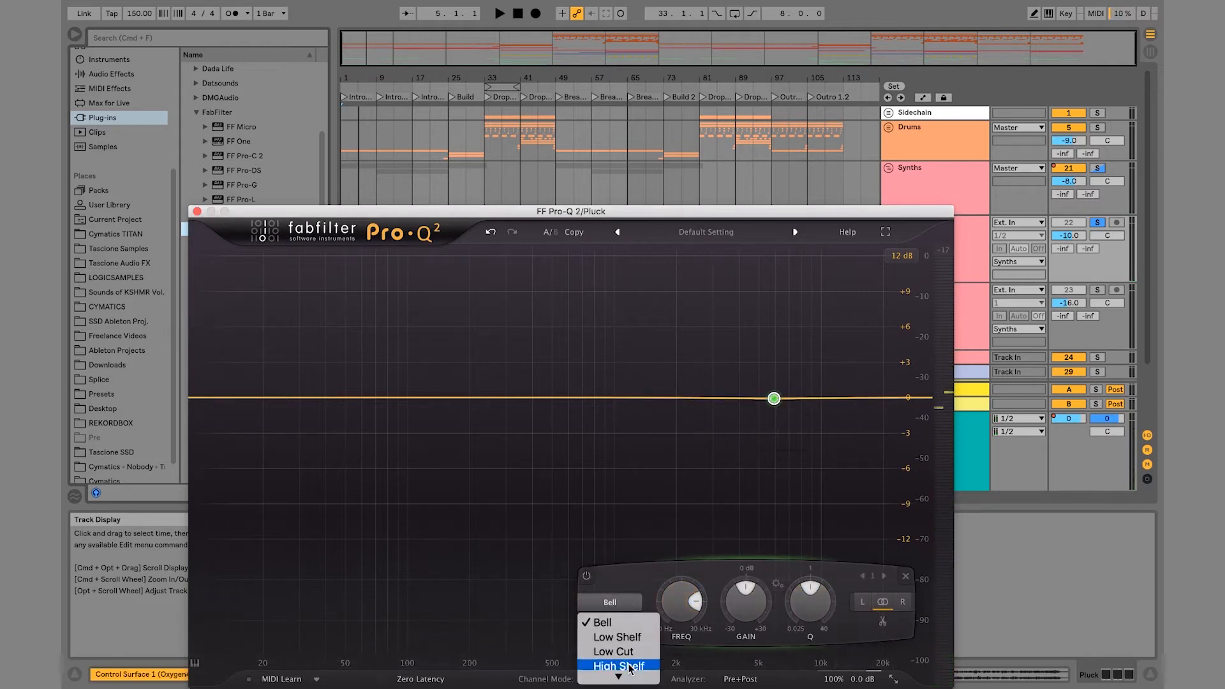
left_click(622, 642)
key("space")
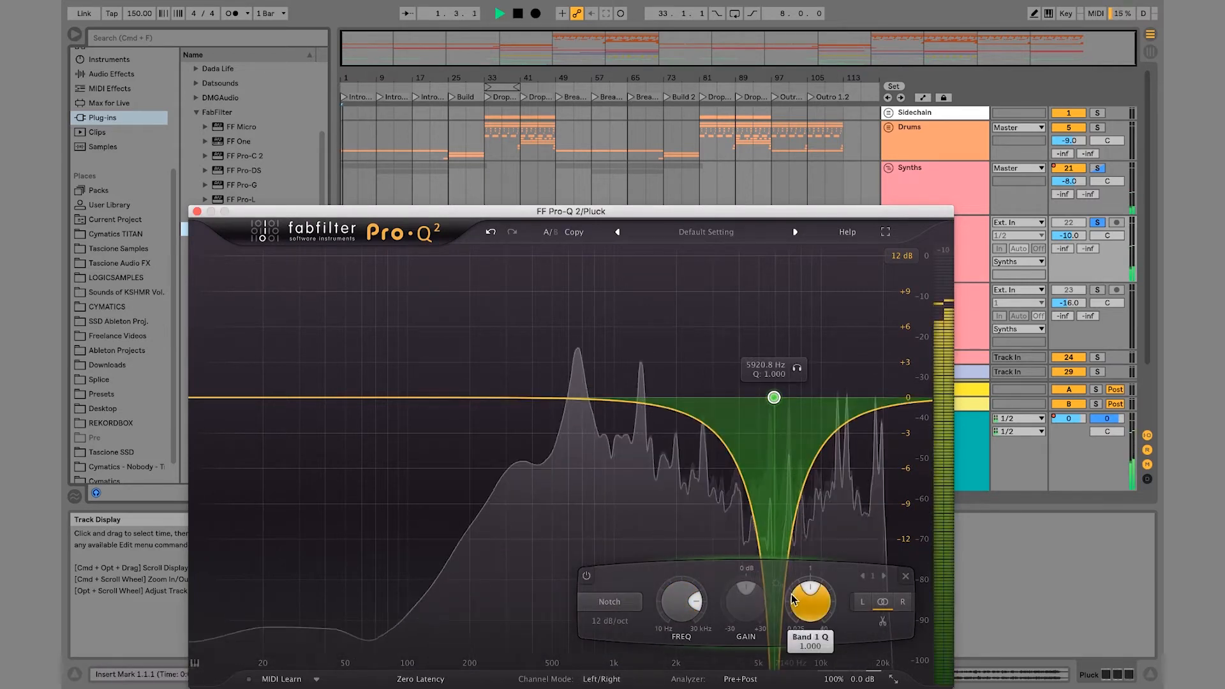
left_click_drag(793, 598, 797, 568)
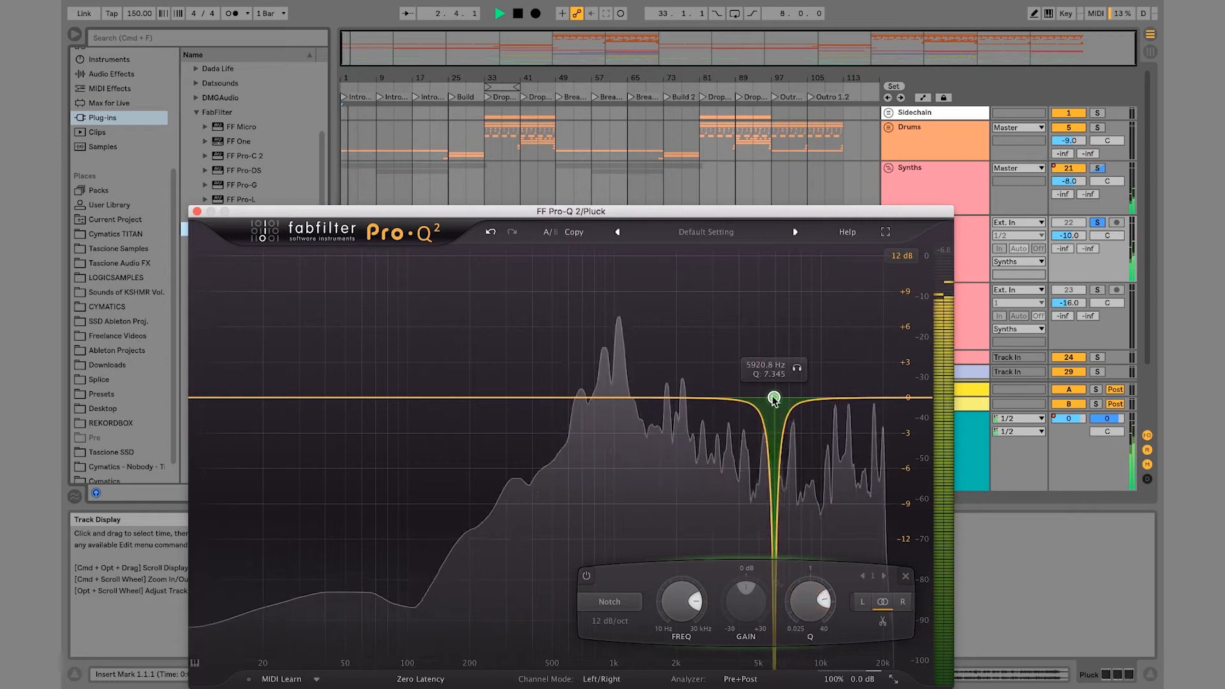
Step: Sweep the notch upward, widen its Q to about 2.5, and compare the sound with the band bypassed and active
left_click_drag(774, 398, 795, 398)
left_click_drag(821, 369, 803, 410)
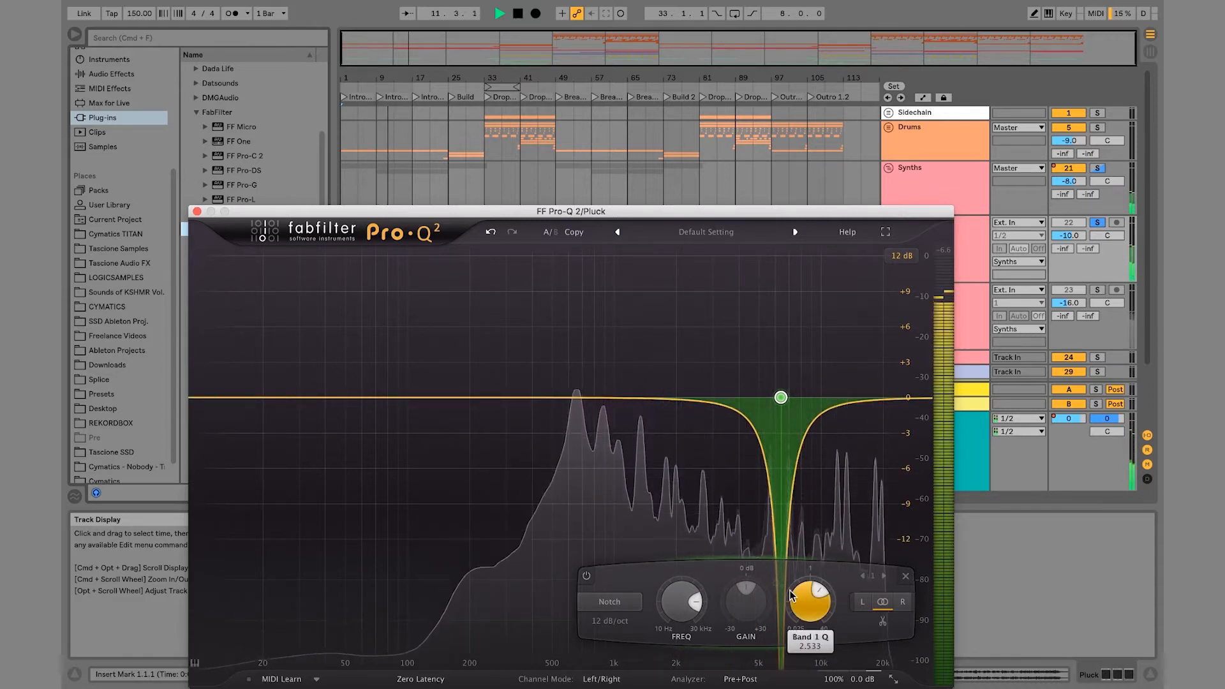
left_click(587, 576)
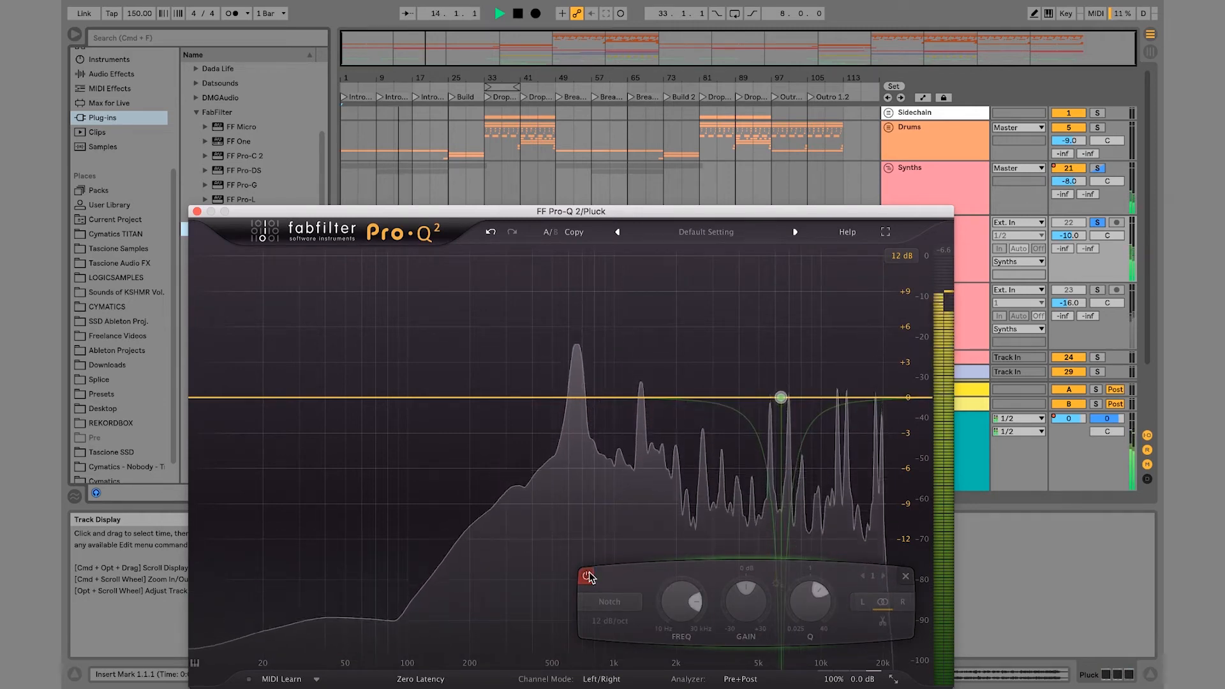
left_click(587, 577)
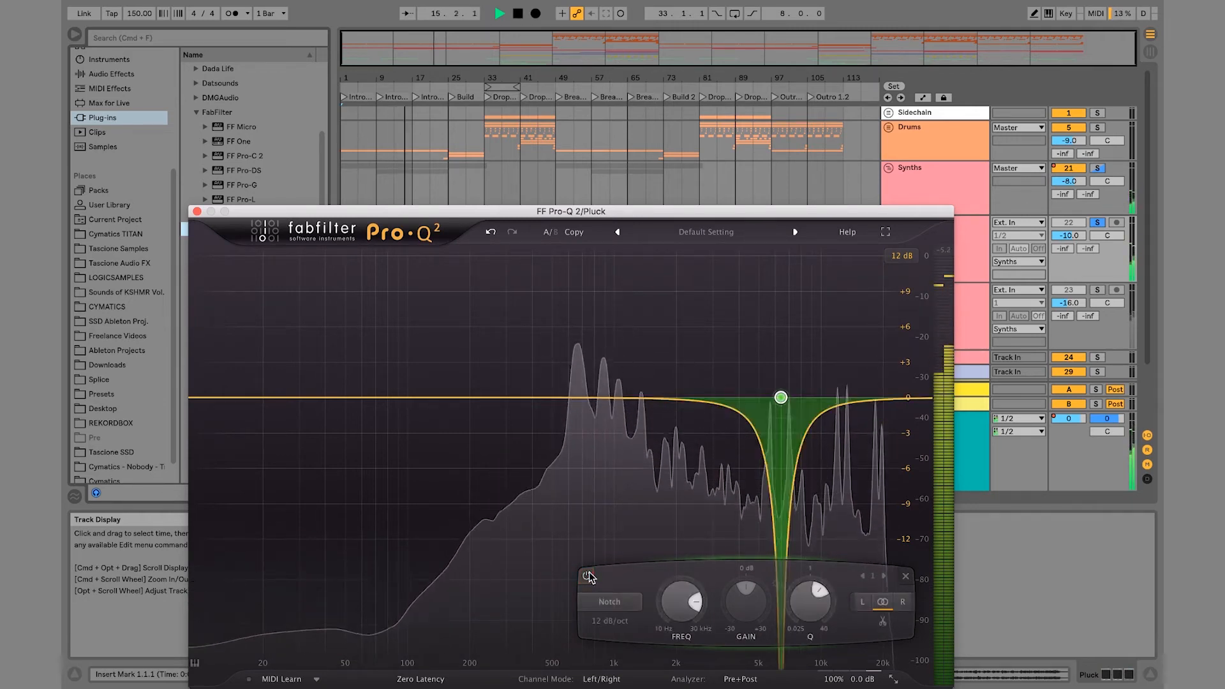
Step: Fine-tune the first notch to about 5692 Hz with a Q of about 32.1, soloing the band and replaying the pluck to check it
mouse_move(781, 398)
left_mouse_down()
mouse_move(763, 397)
mouse_move(773, 399)
left_mouse_up()
left_click(740, 679)
left_click(797, 615)
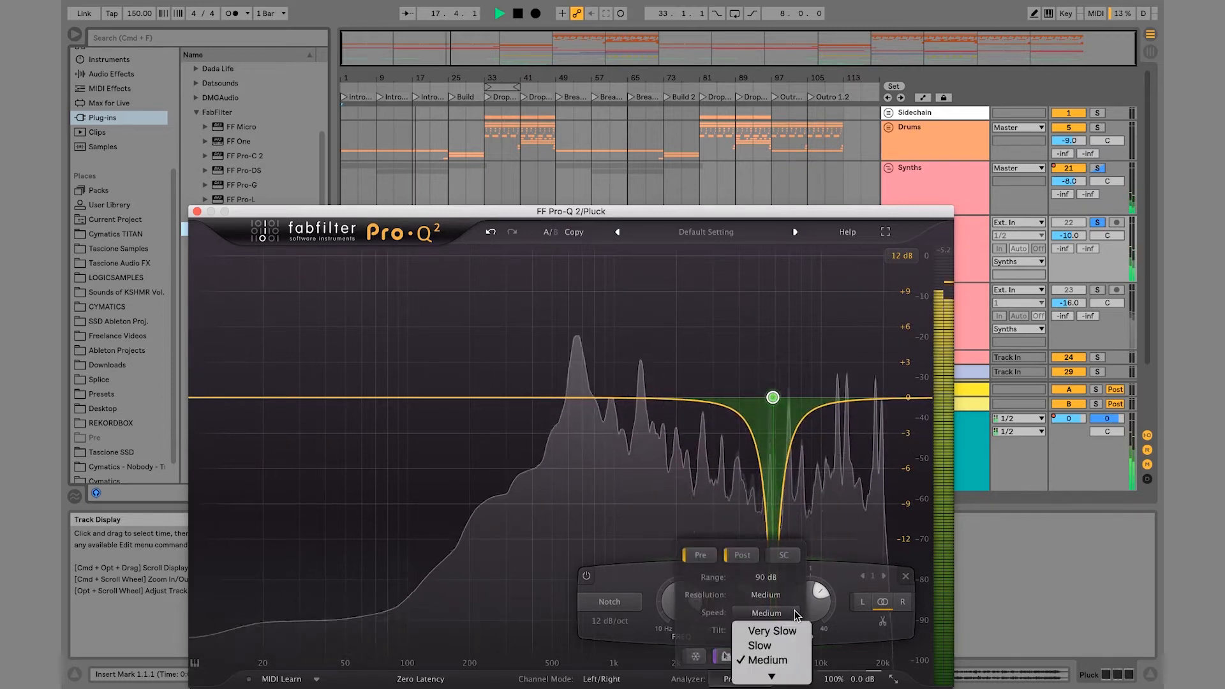
left_click(818, 607)
left_click_drag(820, 606, 820, 513)
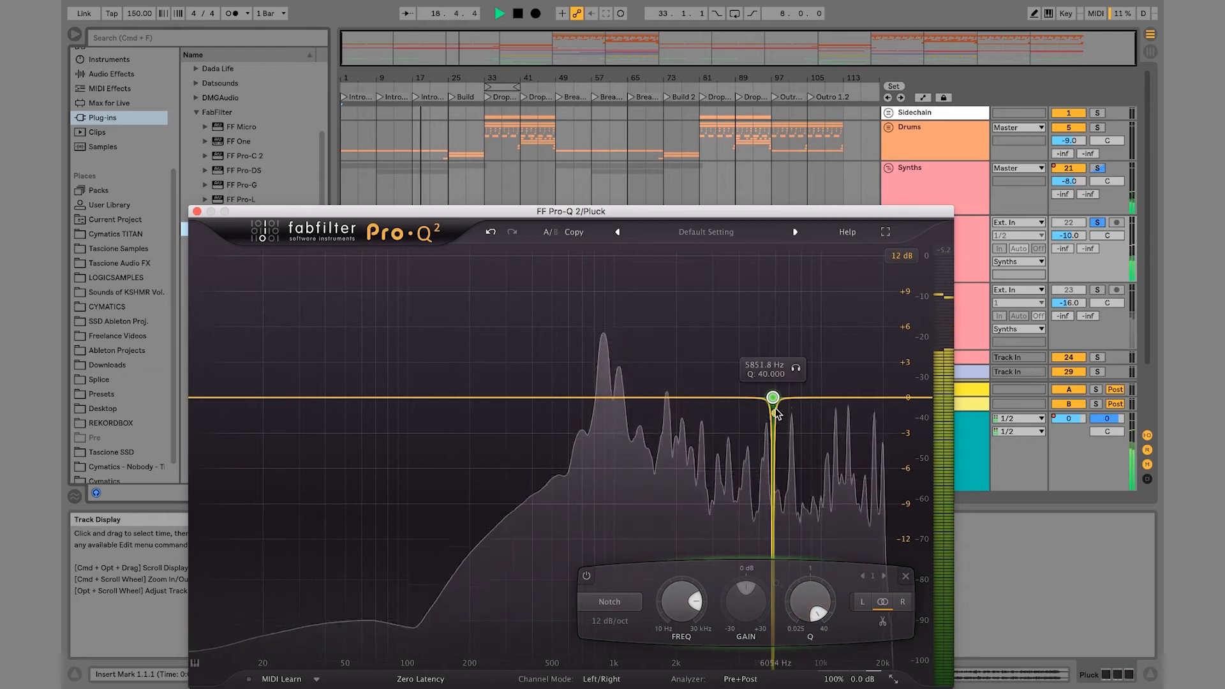
left_click(796, 369)
mouse_move(796, 371)
left_mouse_down()
mouse_move(809, 372)
mouse_move(797, 373)
left_mouse_up()
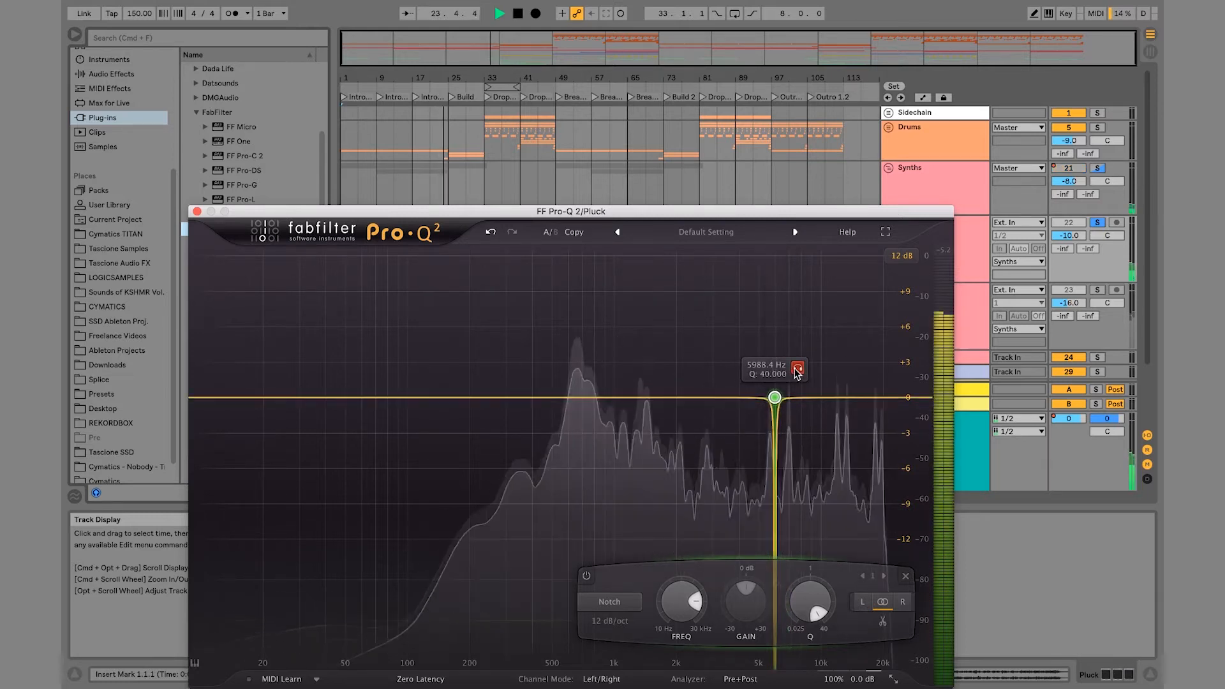
key("space")
key("space")
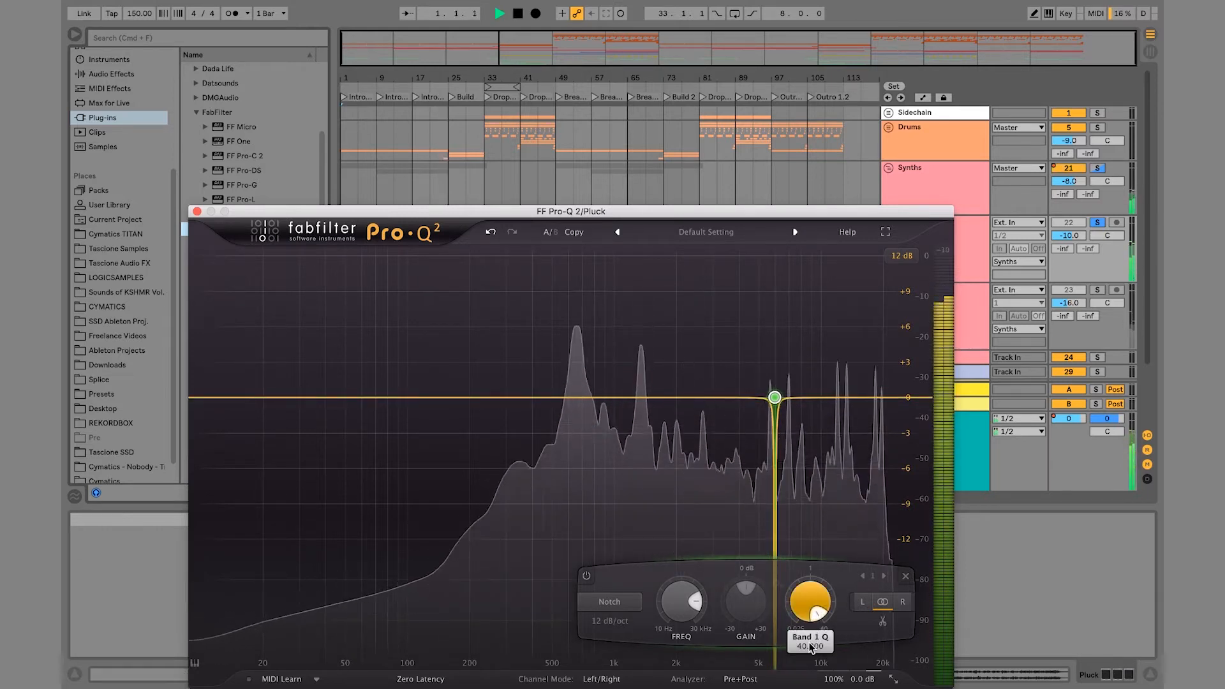
left_click_drag(809, 637, 804, 643)
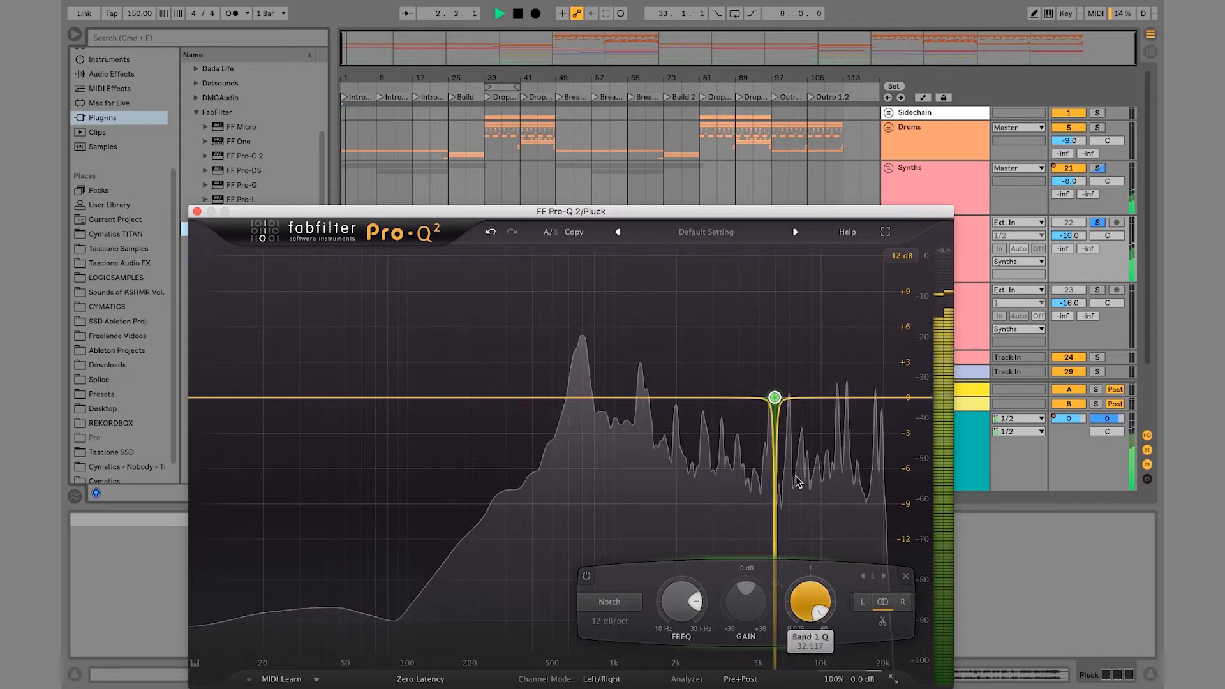
left_click_drag(775, 397, 771, 398)
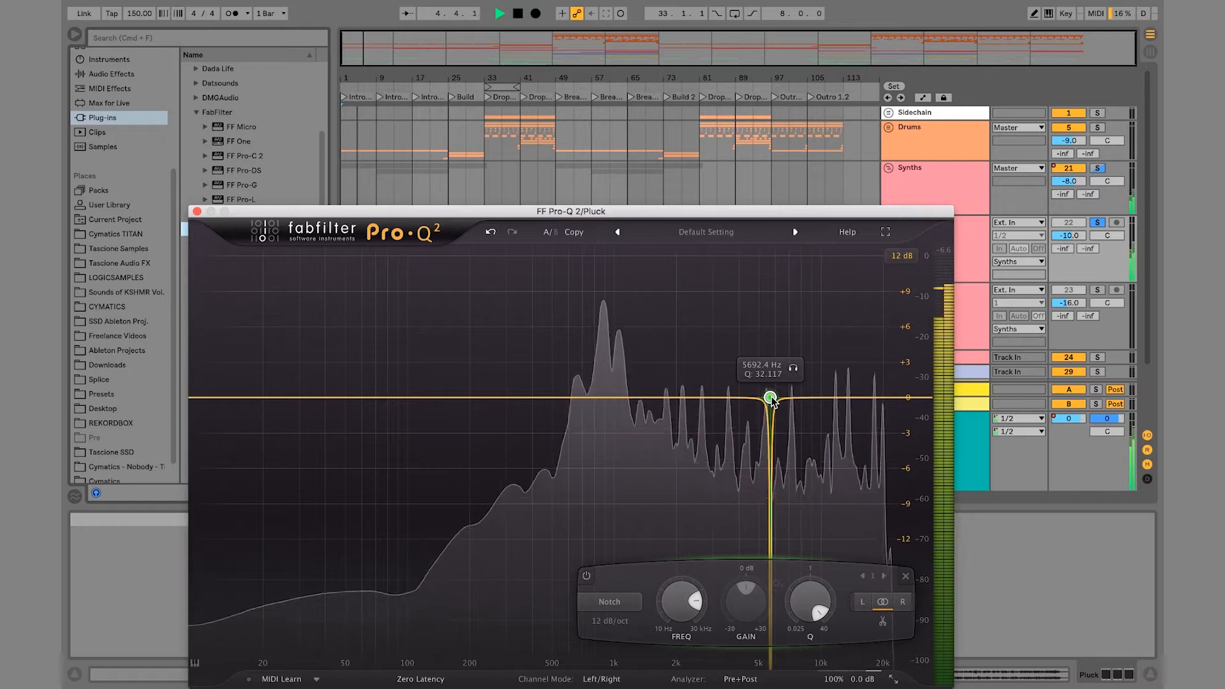
Step: Add a second notch band at about 7189 Hz with a Q of about 25.3 and restart playback
left_click(791, 398)
key("space")
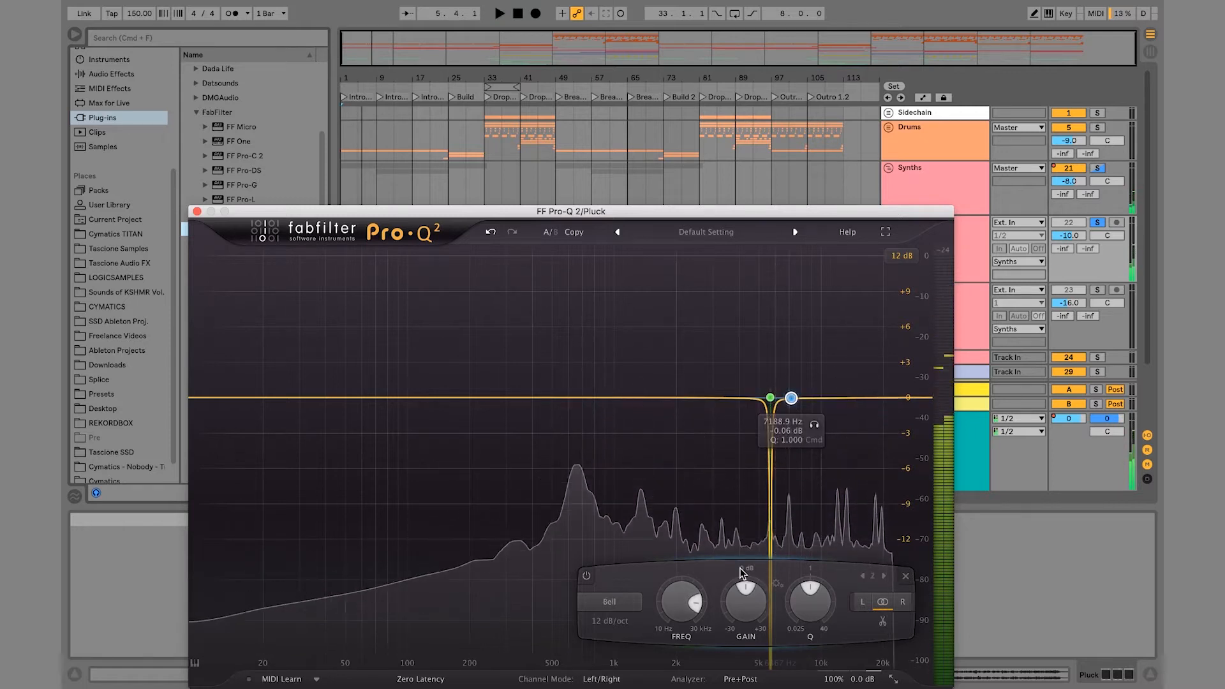
left_click(610, 602)
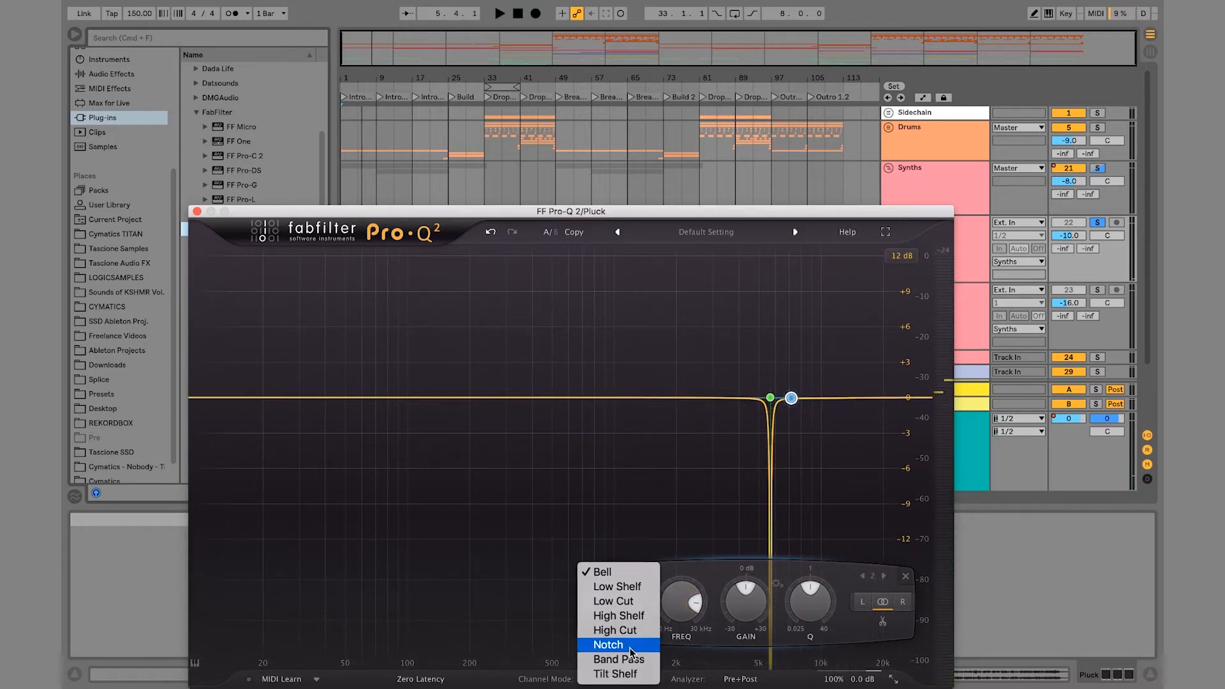
left_click(613, 644)
left_click_drag(802, 614, 804, 544)
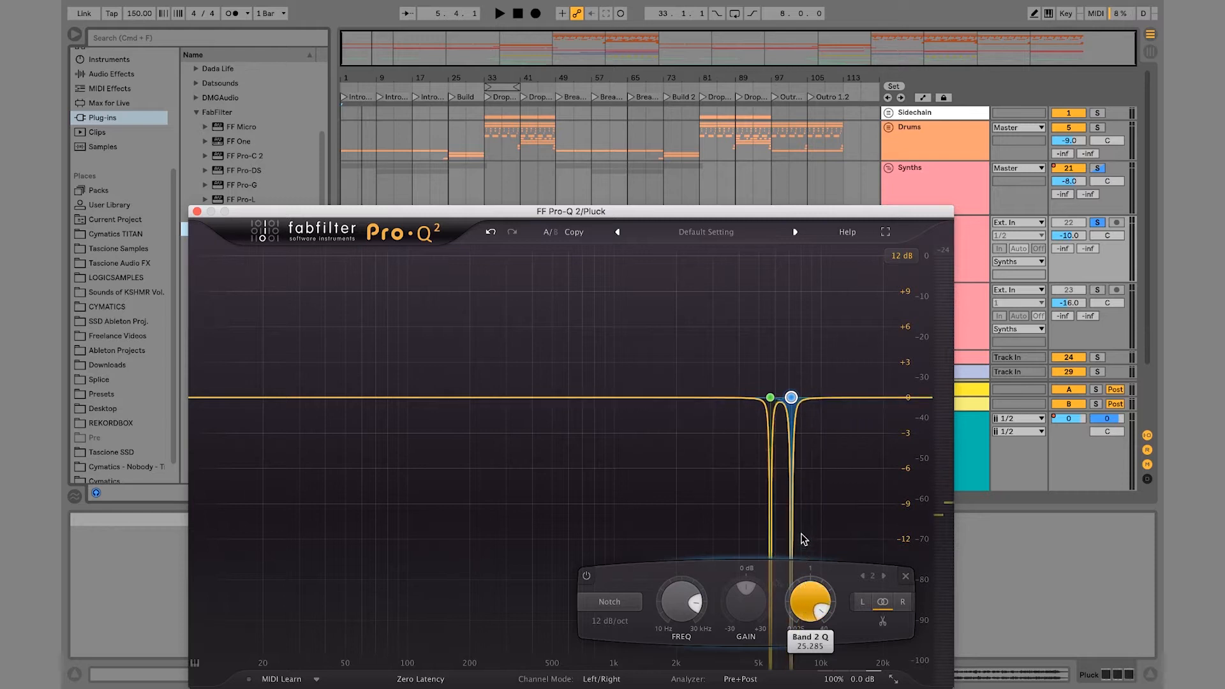
key("space")
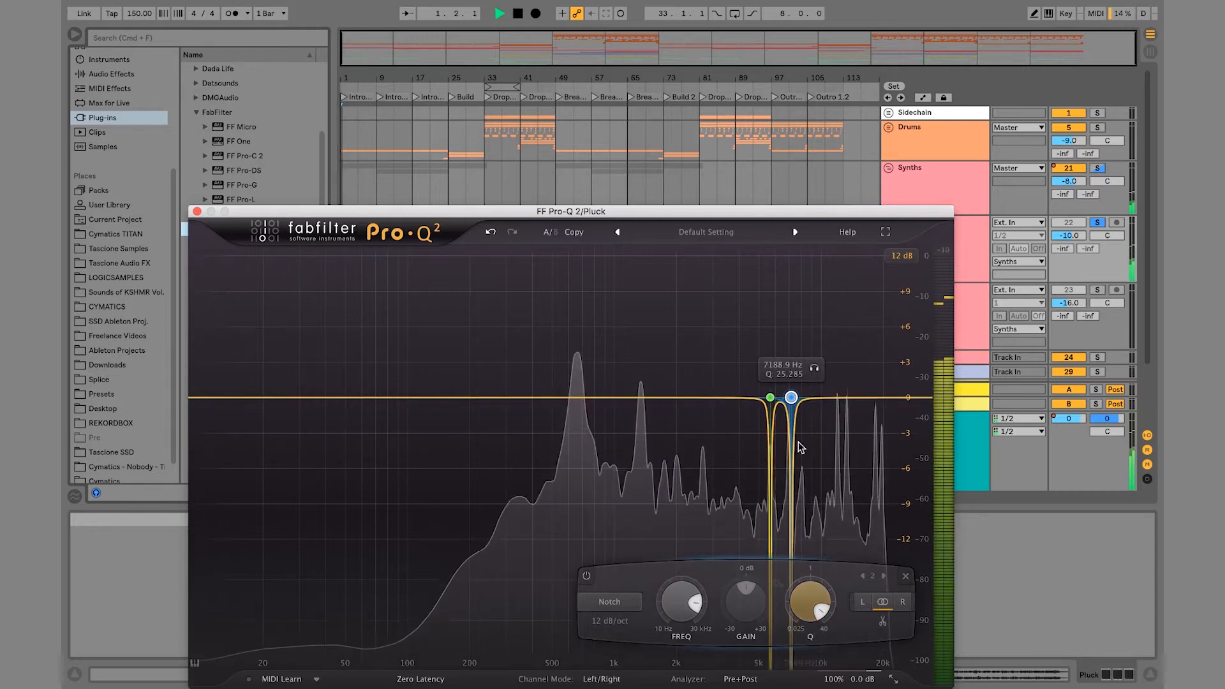
Step: Retune the second notch to about 7067 Hz with a Q of about 24.4, soloing the band to hear it
left_click_drag(791, 397, 791, 399)
left_click(803, 388)
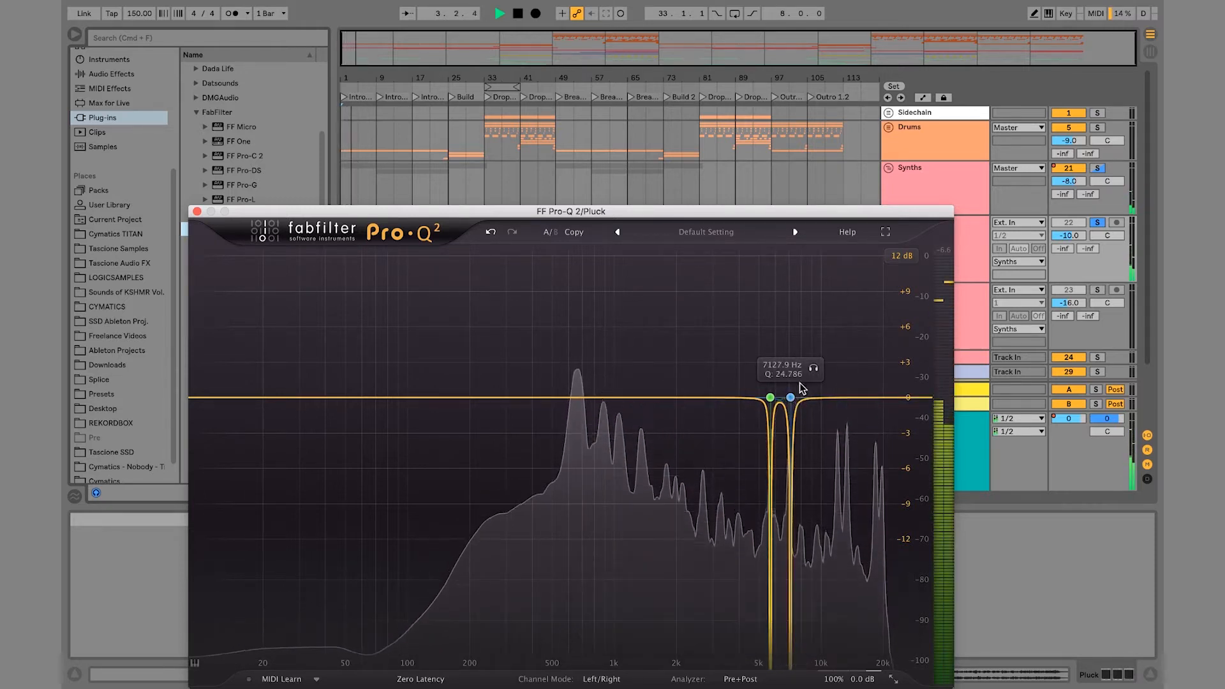
left_click(812, 369)
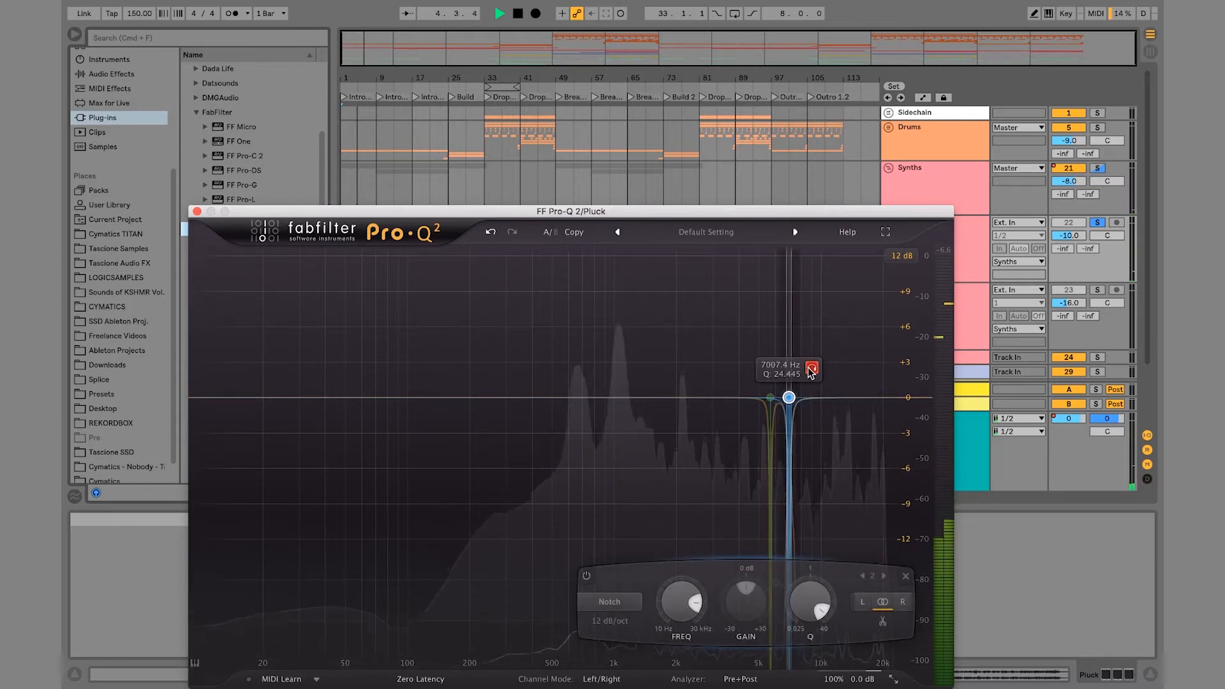
left_click_drag(810, 372, 804, 379)
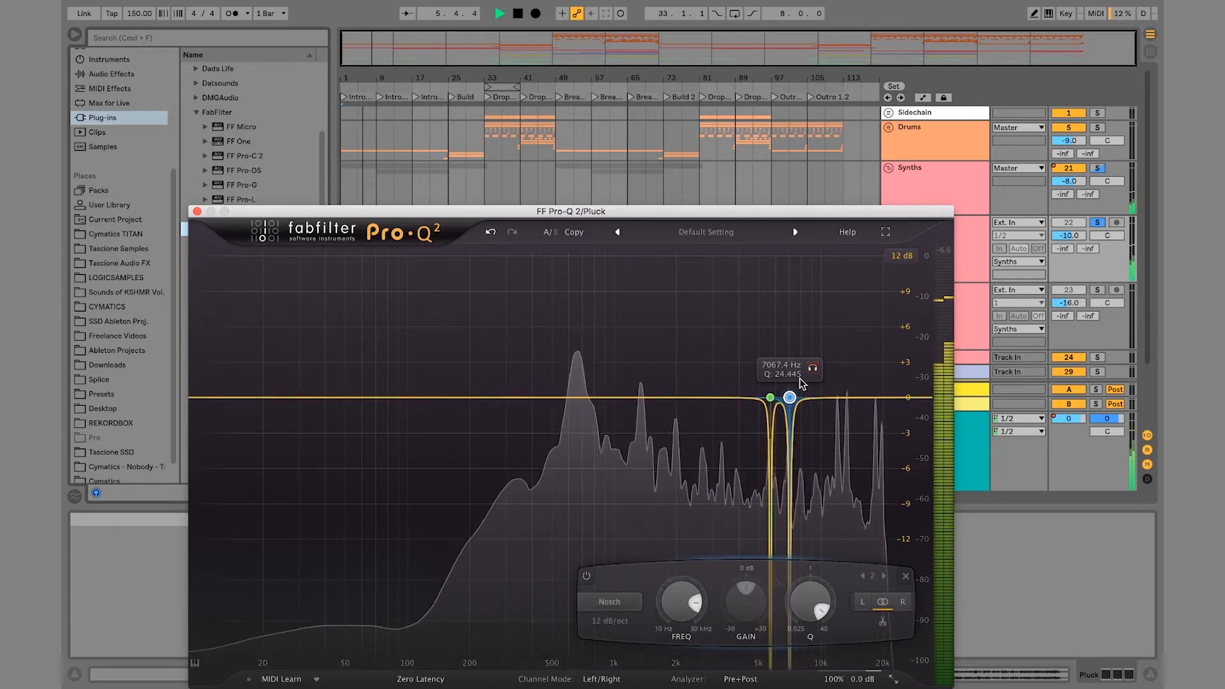
Step: Add a third notch band at about 12120 Hz with a Q of about 5.7 and restart playback
left_click(837, 398)
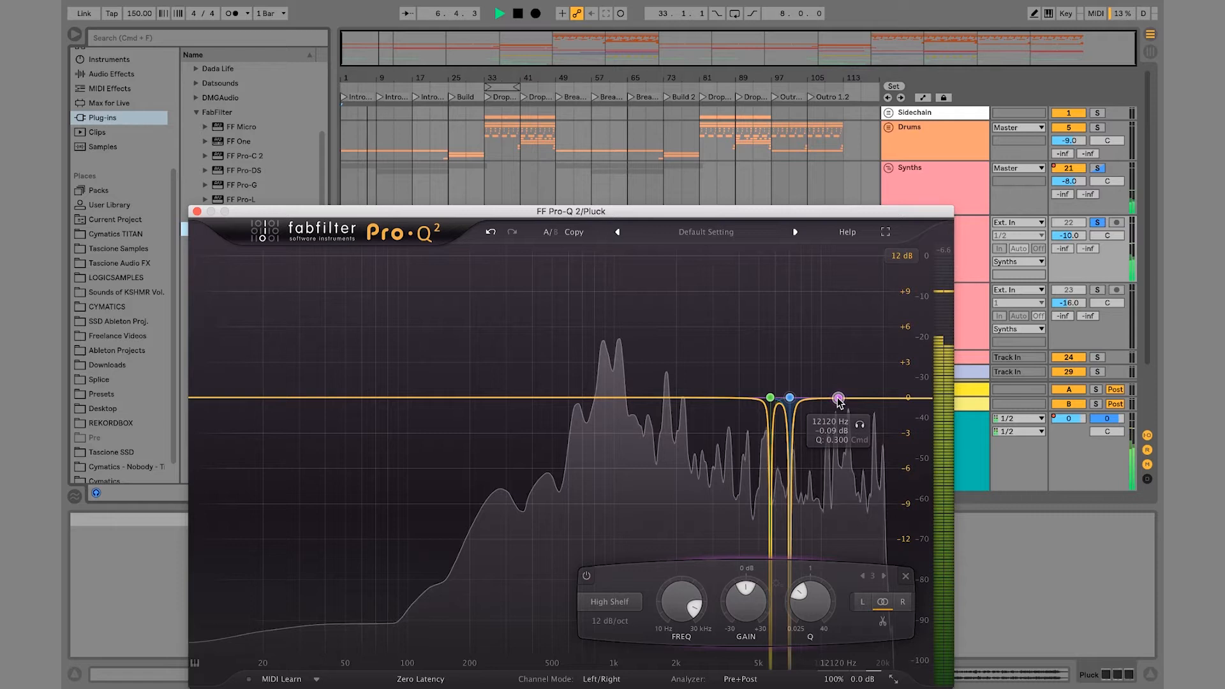
left_click(860, 426)
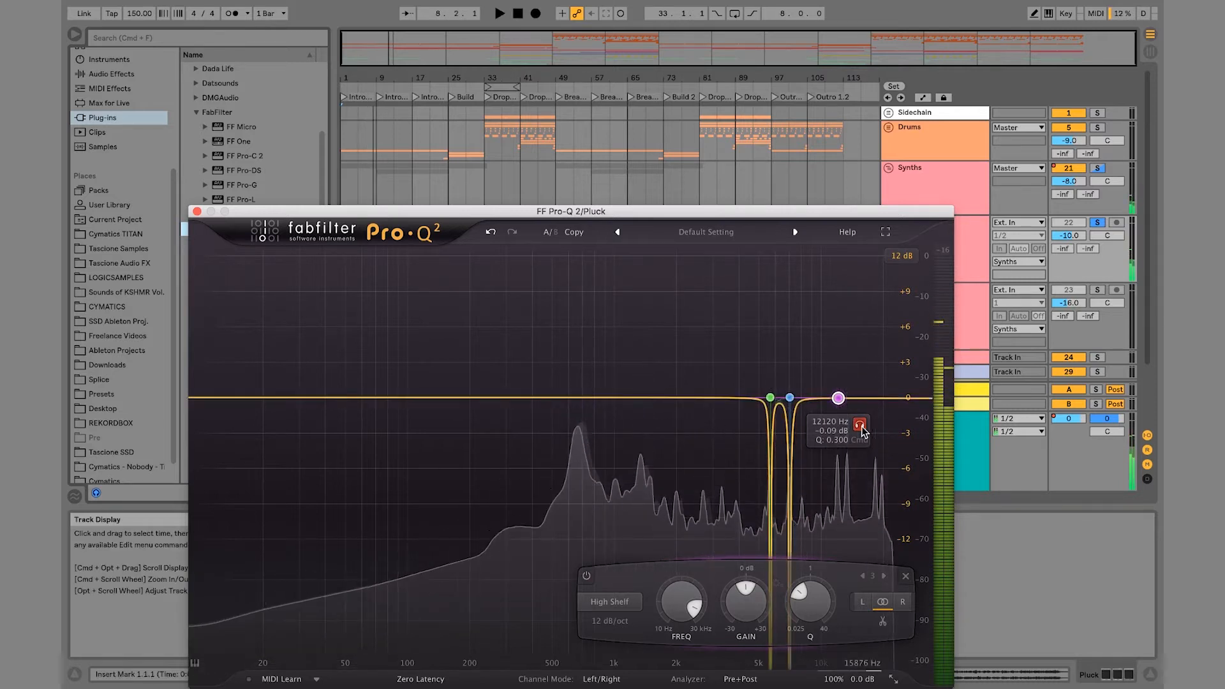
left_click(610, 602)
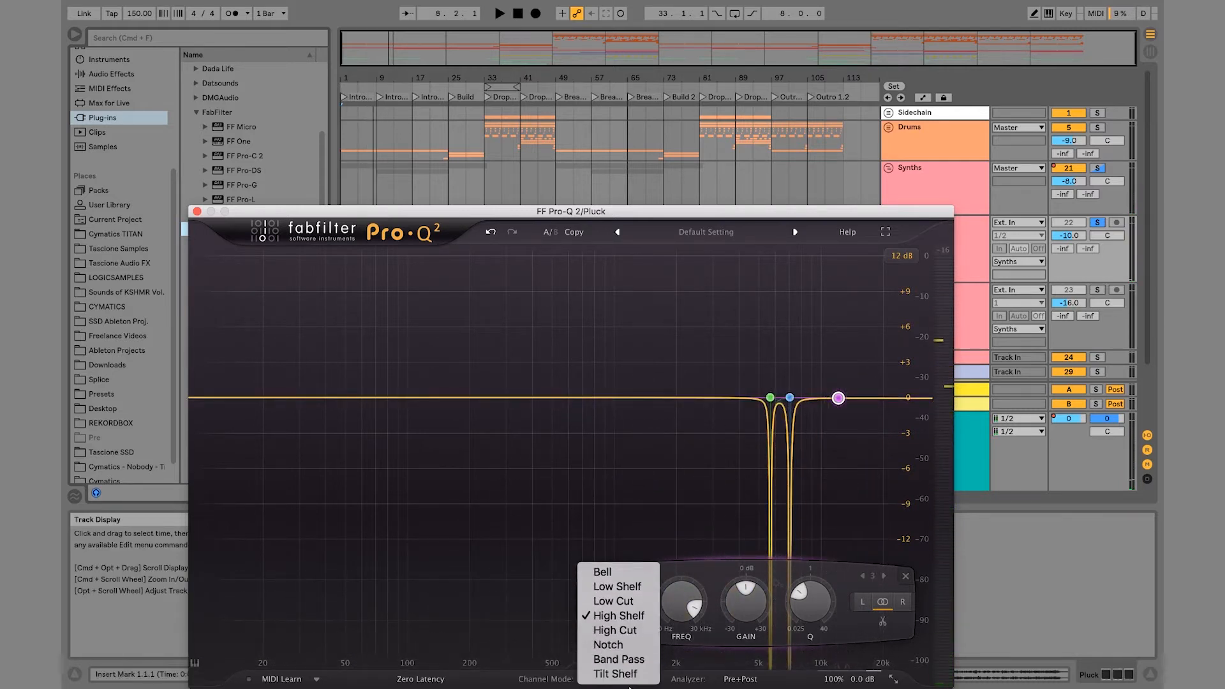
left_click(631, 646)
left_click_drag(811, 603, 808, 516)
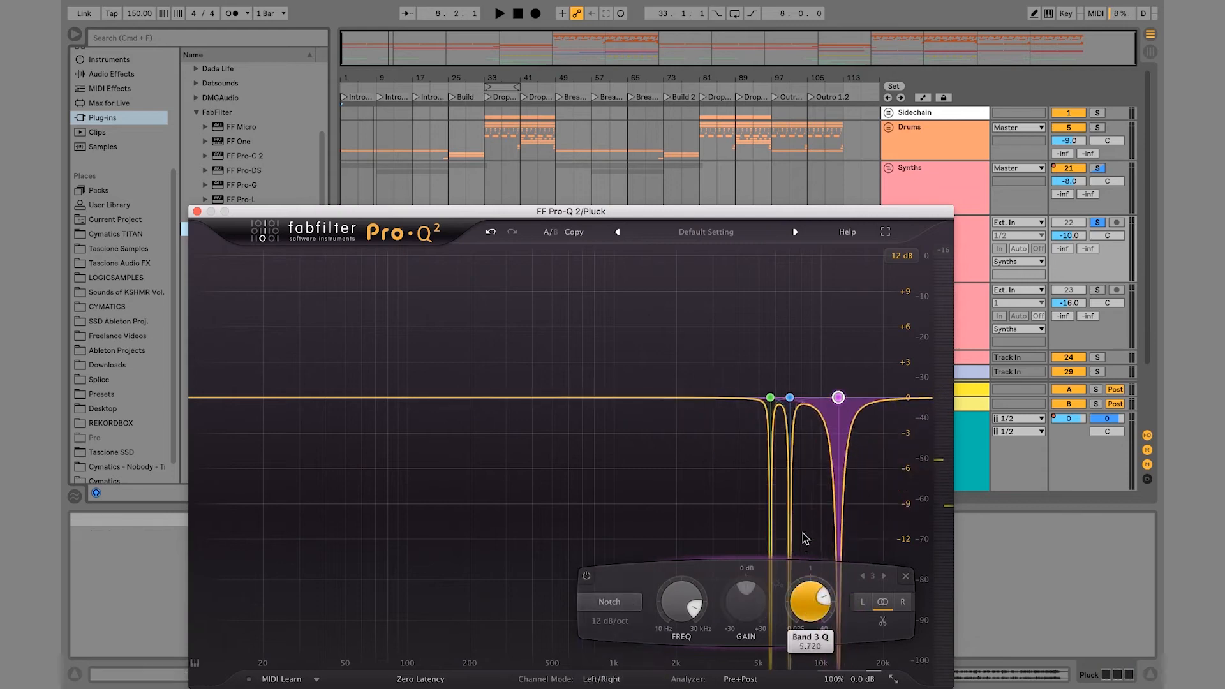
key("space")
Step: Move the third notch to about 13508 Hz and narrow its Q to 40
left_click_drag(866, 369, 868, 369)
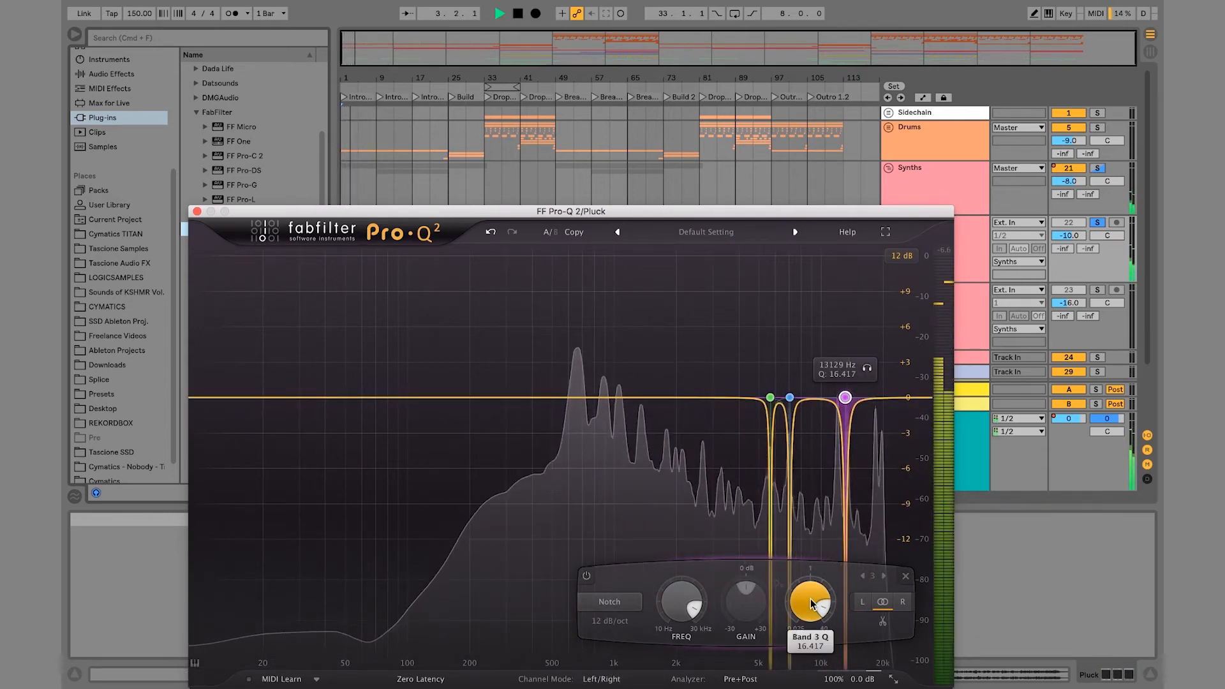
left_click_drag(811, 602, 811, 567)
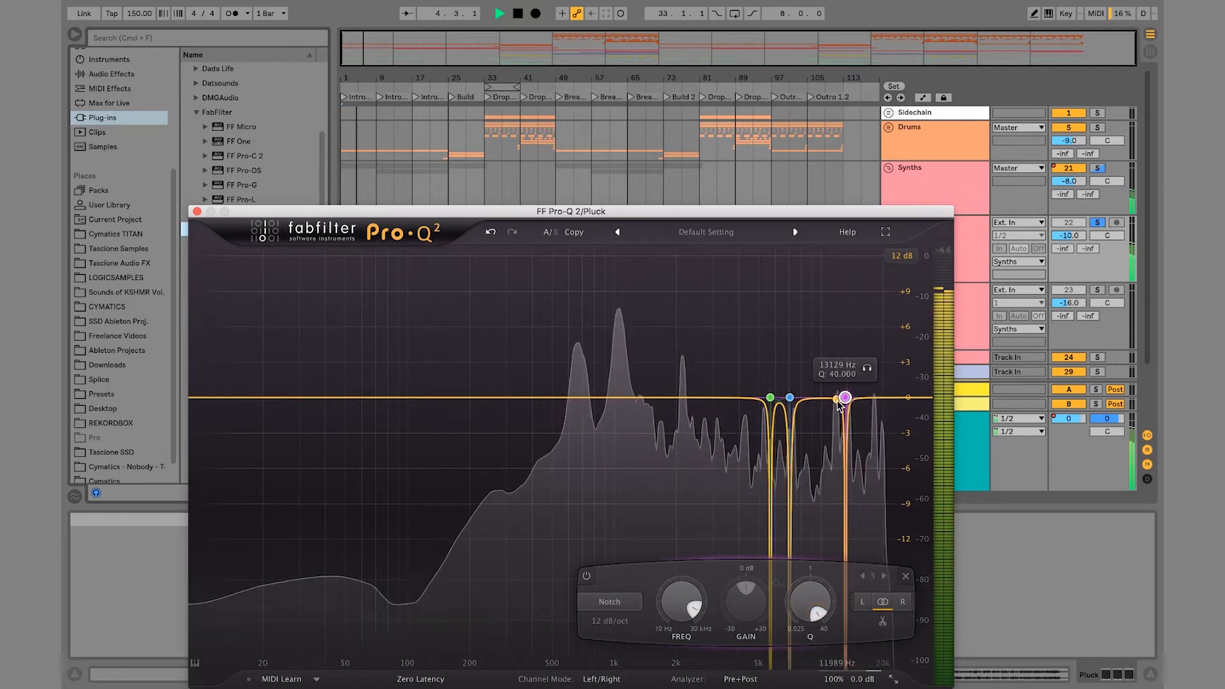
left_click_drag(845, 398, 848, 398)
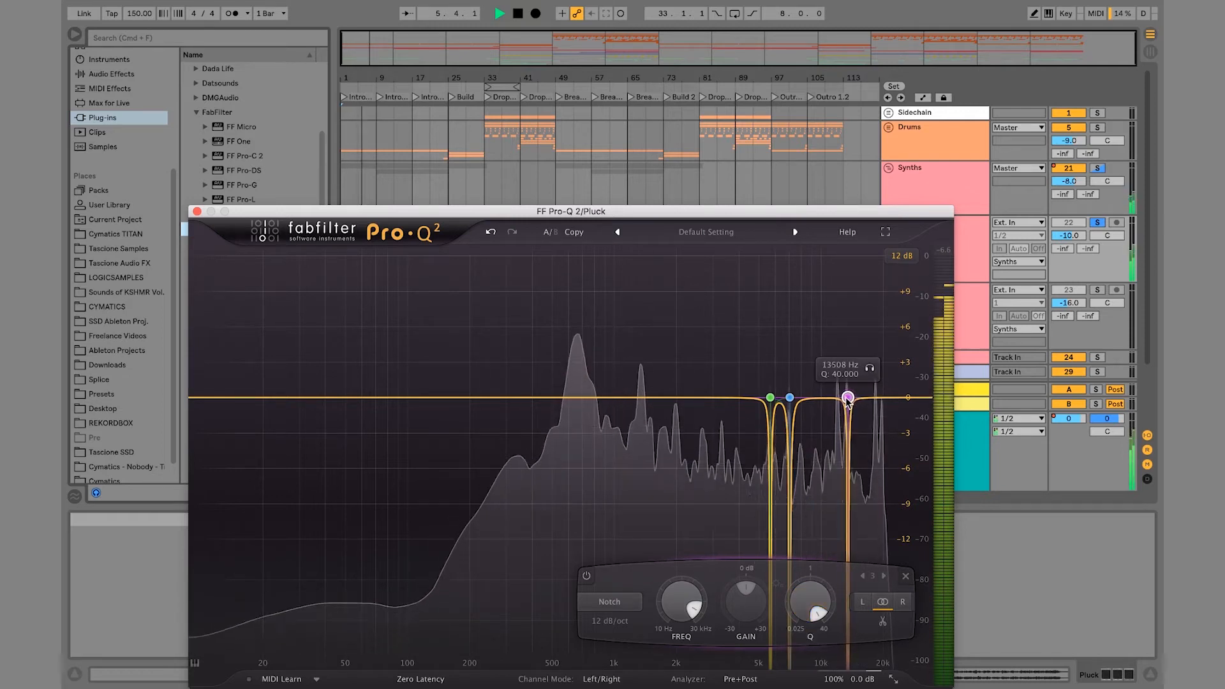
Step: Add a fourth notch band at about 11998 Hz with a Q of 40 and play the track
left_click(835, 399)
key("space")
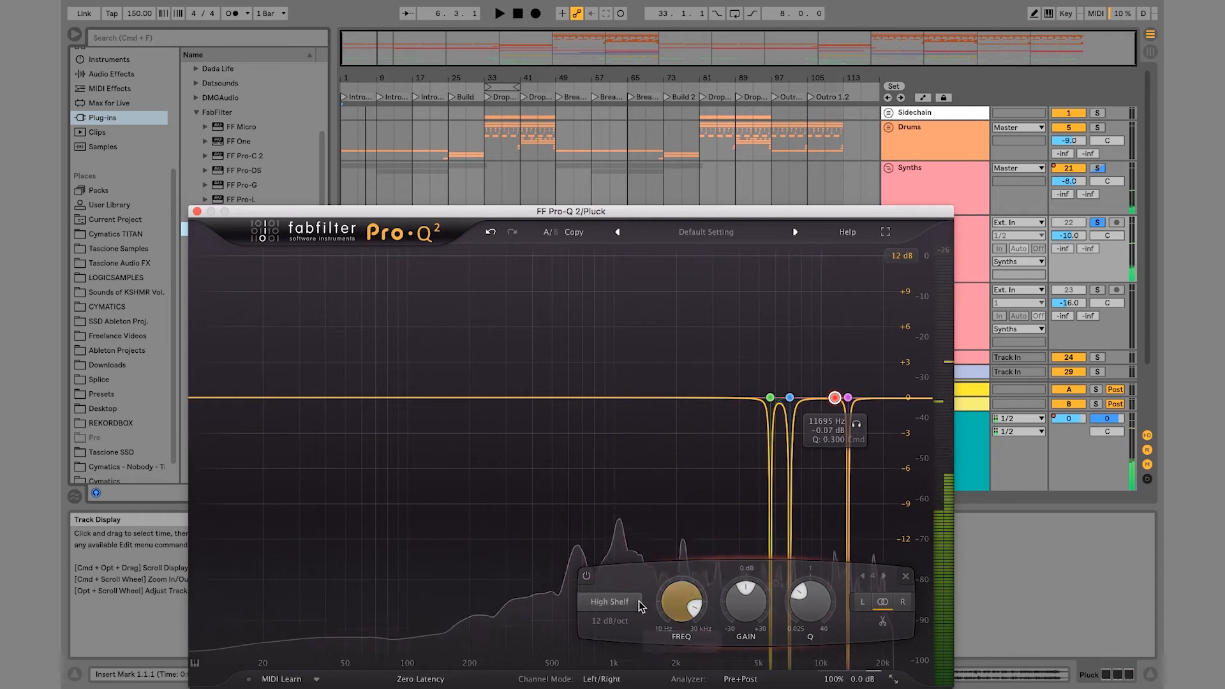
left_click(632, 602)
left_click(603, 644)
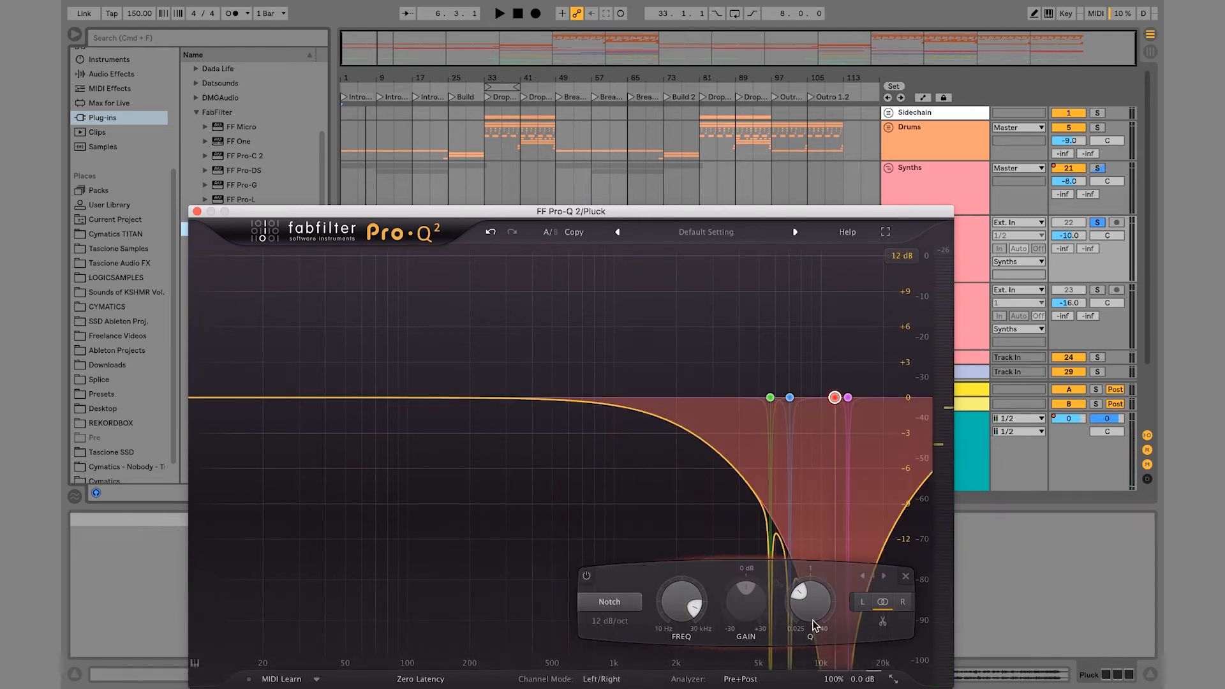
key("space")
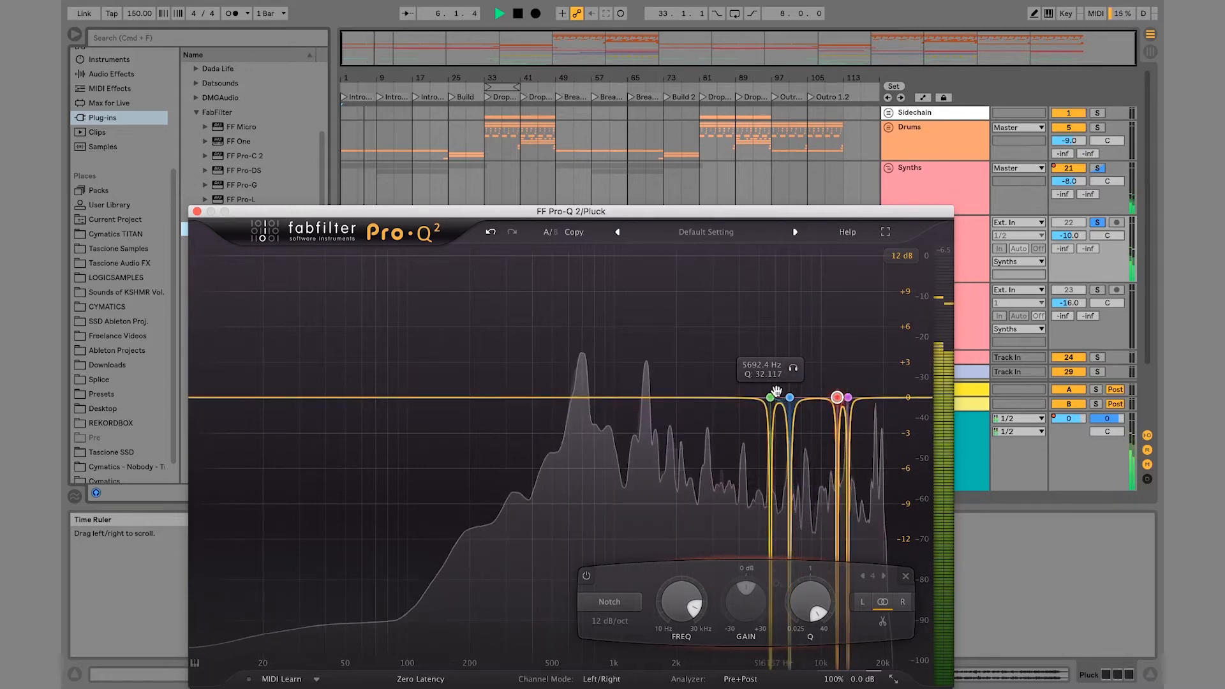
Step: Add a bell cut of about 10.5 dB between the first two notches and a high-shelf boost of about 3 dB near 9 kHz
double_click(700, 399)
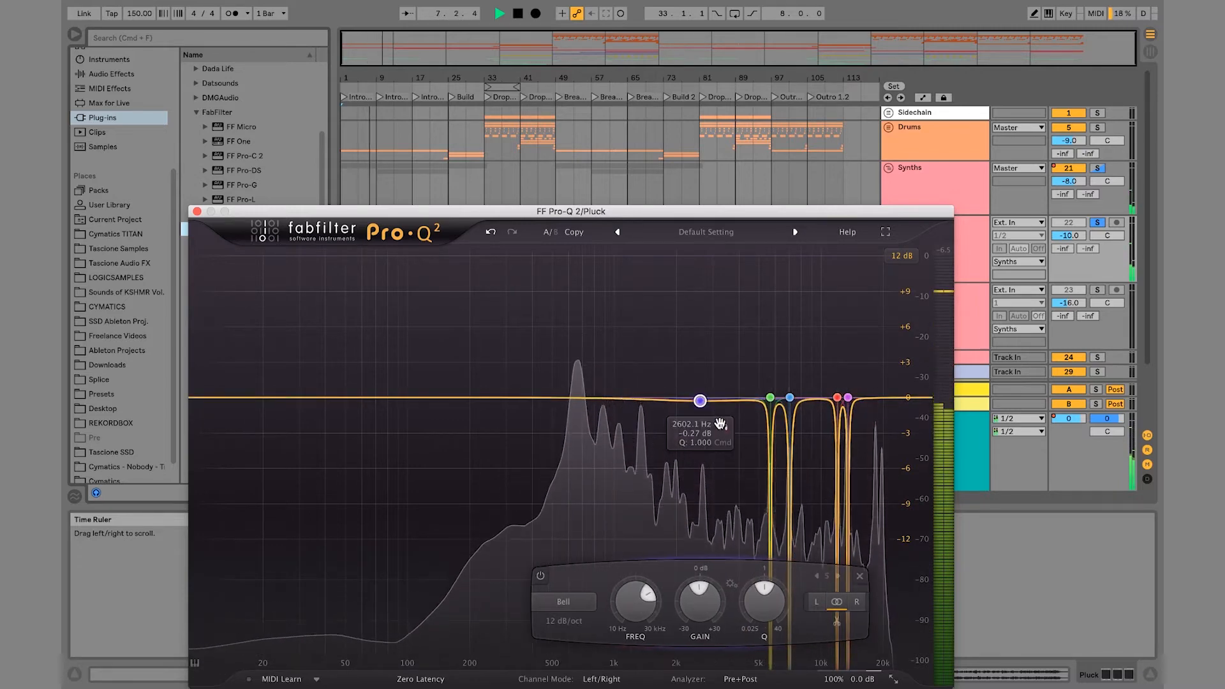
left_click_drag(699, 400, 795, 425)
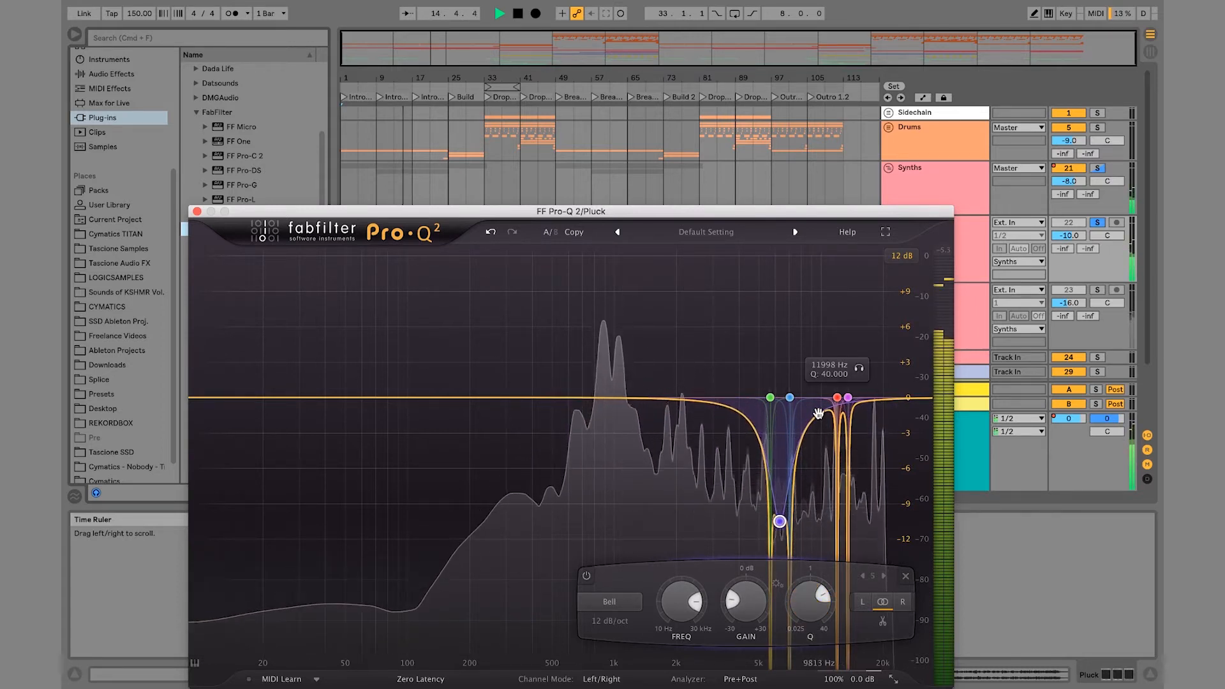
left_click_drag(815, 375, 810, 321)
Step: Add a high cut at about 15 kHz with a Q of about 1 and close the equalizer window
double_click(875, 345)
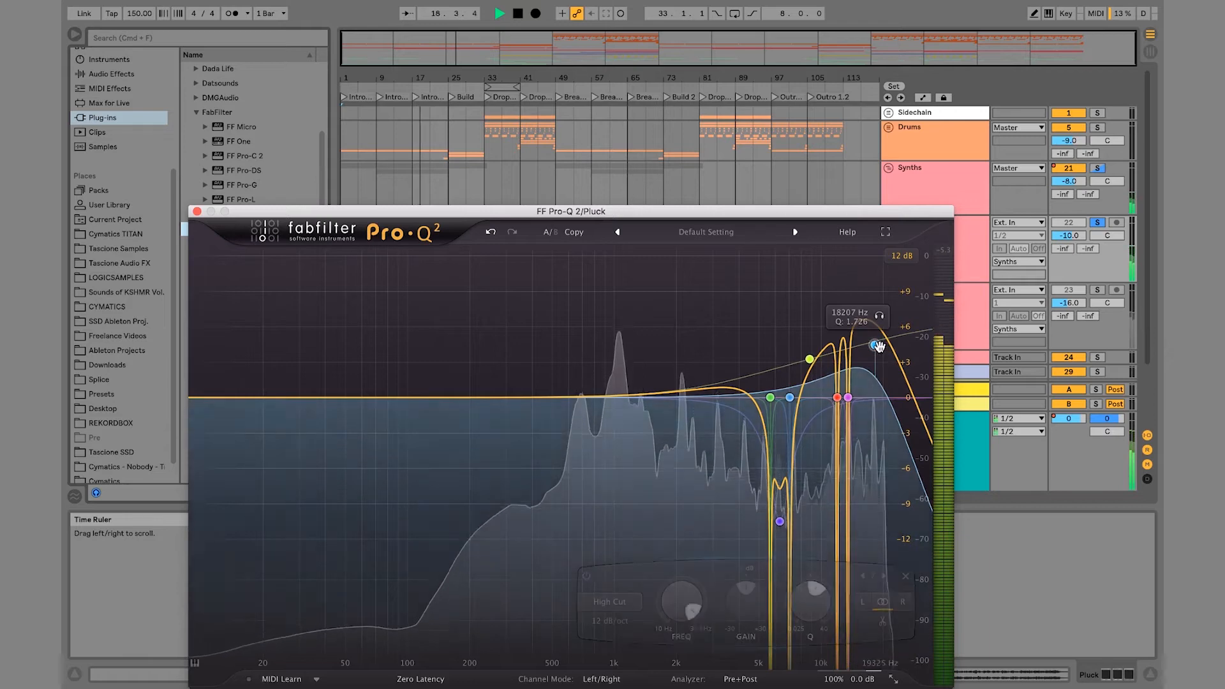
left_click_drag(878, 347, 858, 385)
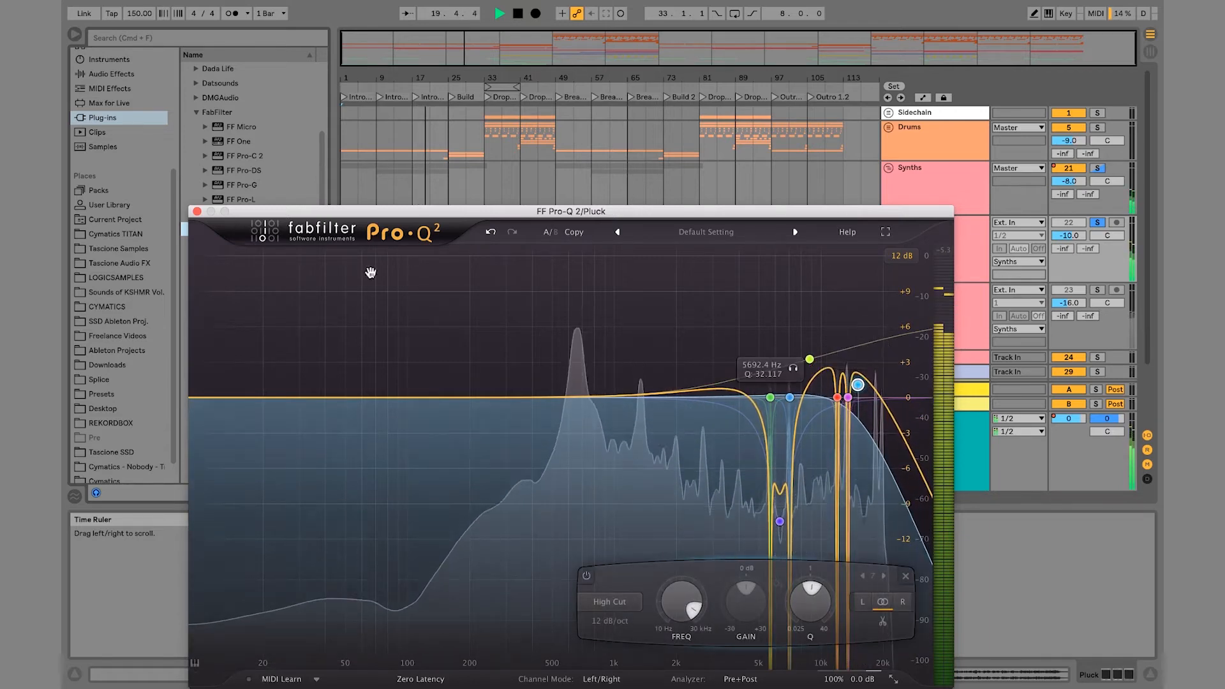
left_click(197, 211)
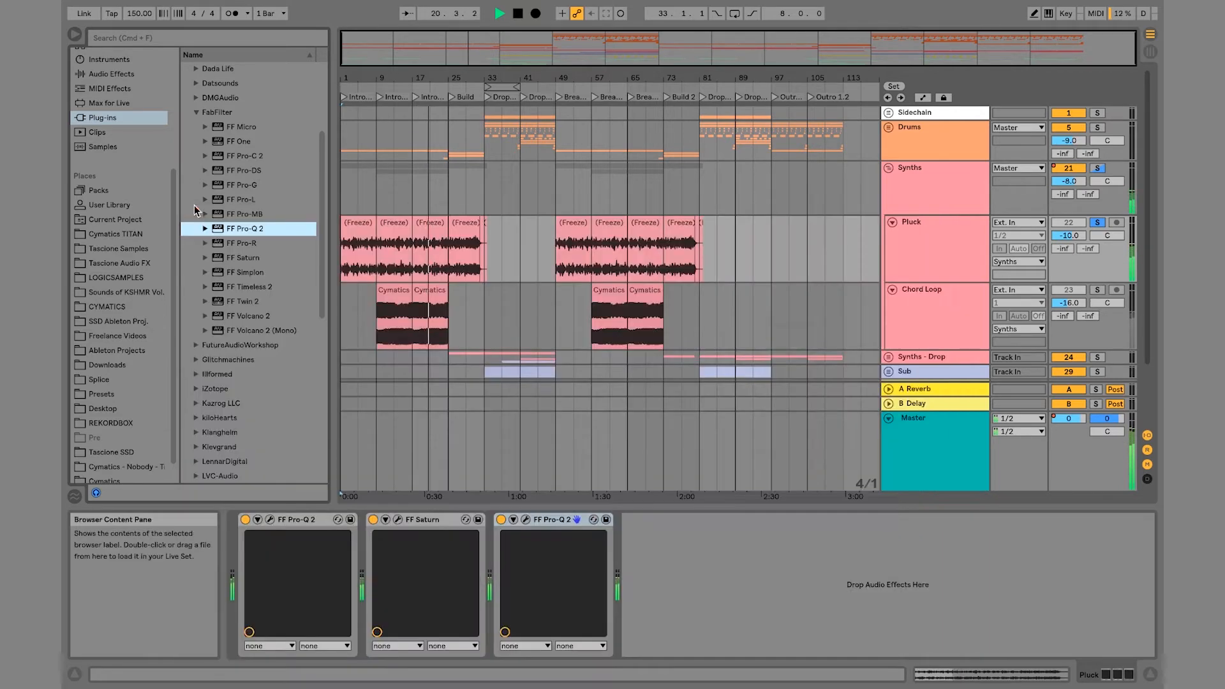
Step: Reorder the Pluck device chain so that the second Pro-Q 2 sits before Saturn, and play the track
left_click(501, 520)
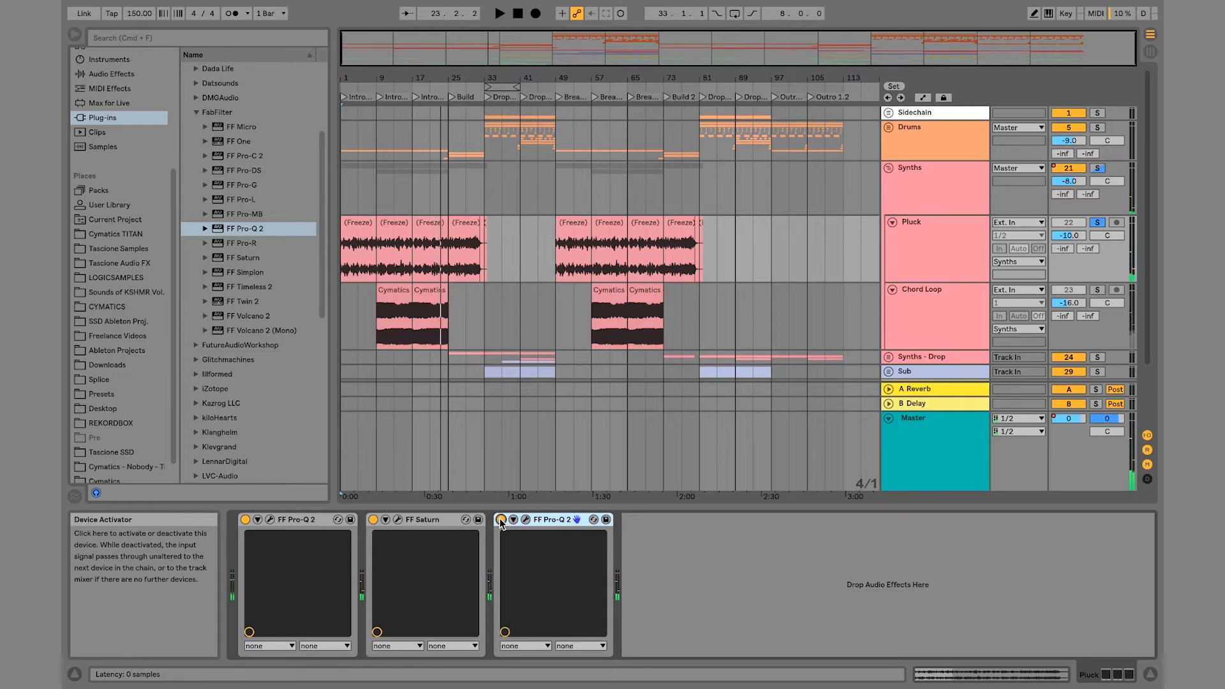
left_click_drag(552, 523, 400, 523)
key("space")
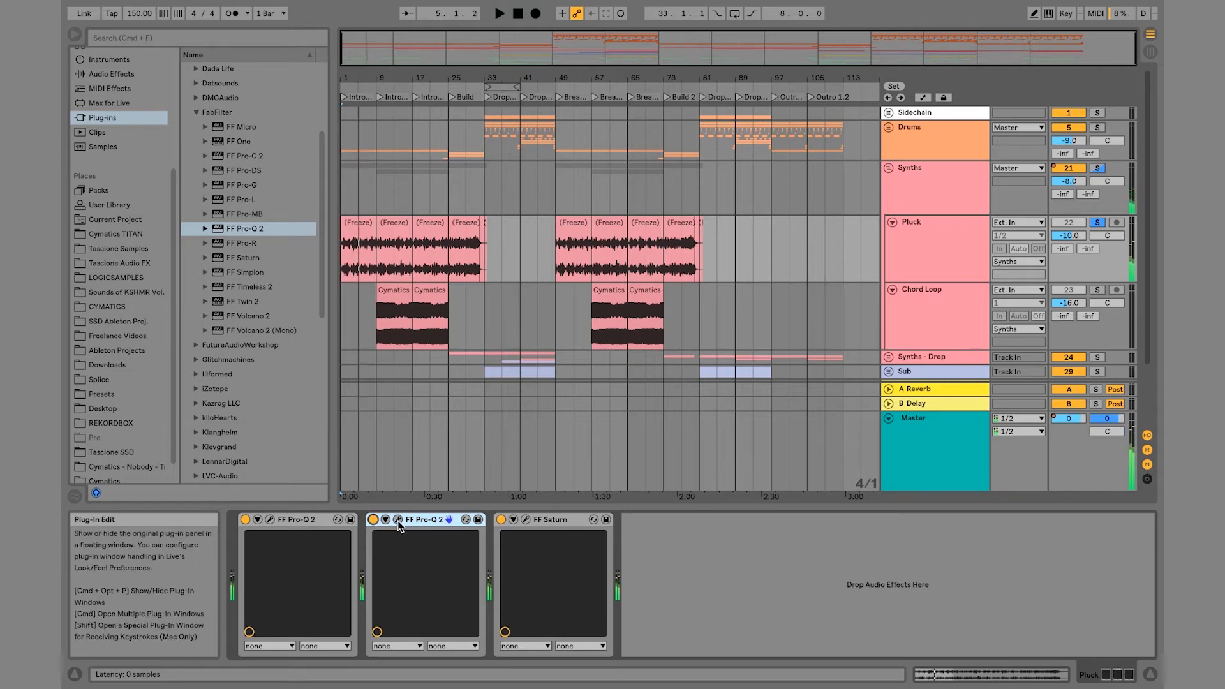
Step: Raise Saturn's Treble slightly and its Presence to about 7 dB during playback, and close the Saturn window
left_click(526, 519)
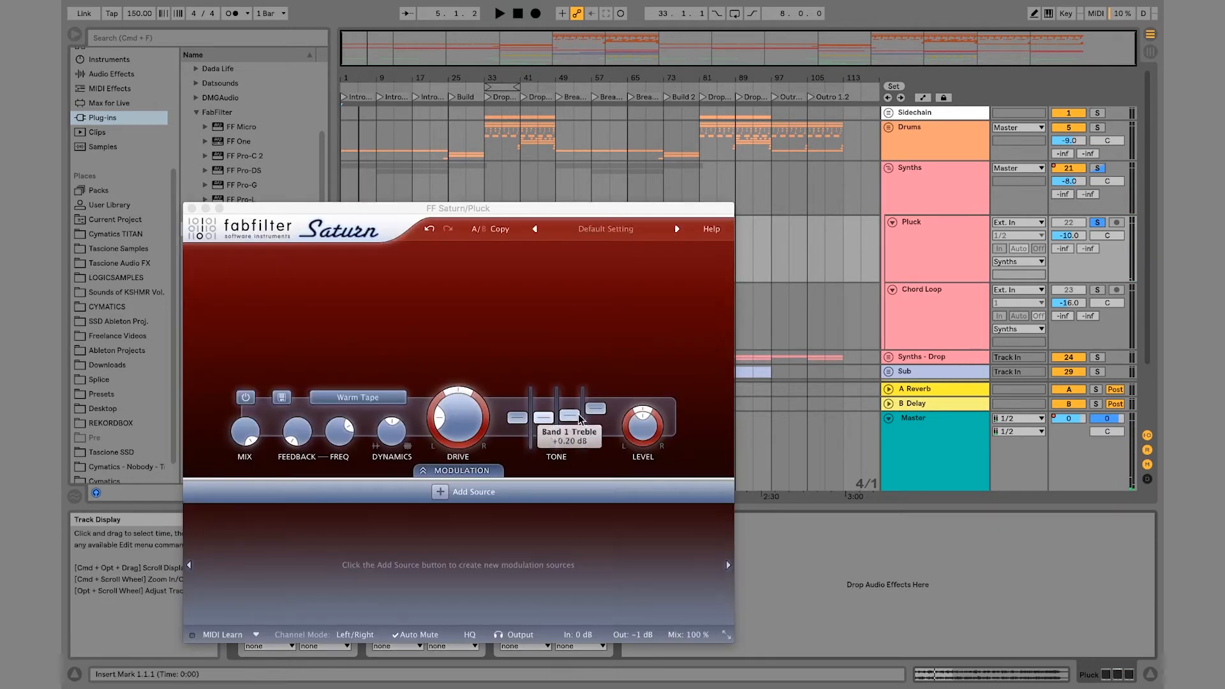
key("space")
mouse_move(592, 412)
left_mouse_down()
mouse_move(592, 400)
mouse_move(571, 412)
mouse_move(606, 406)
left_mouse_up()
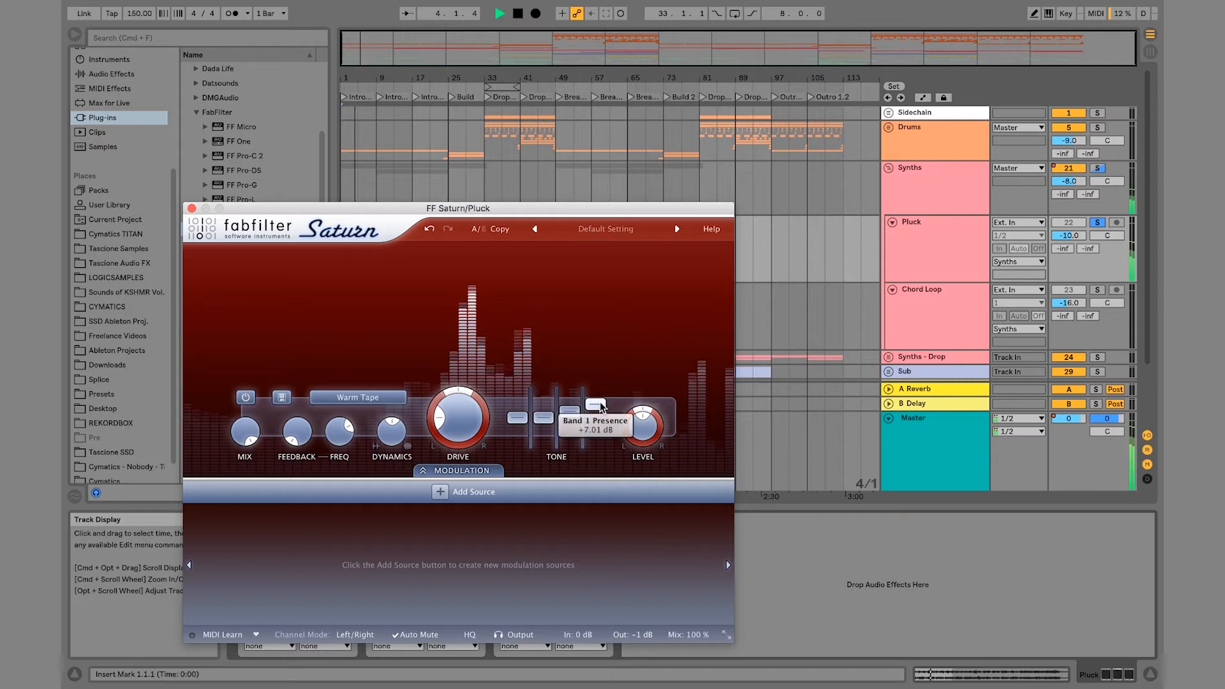
left_click(192, 208)
key("space")
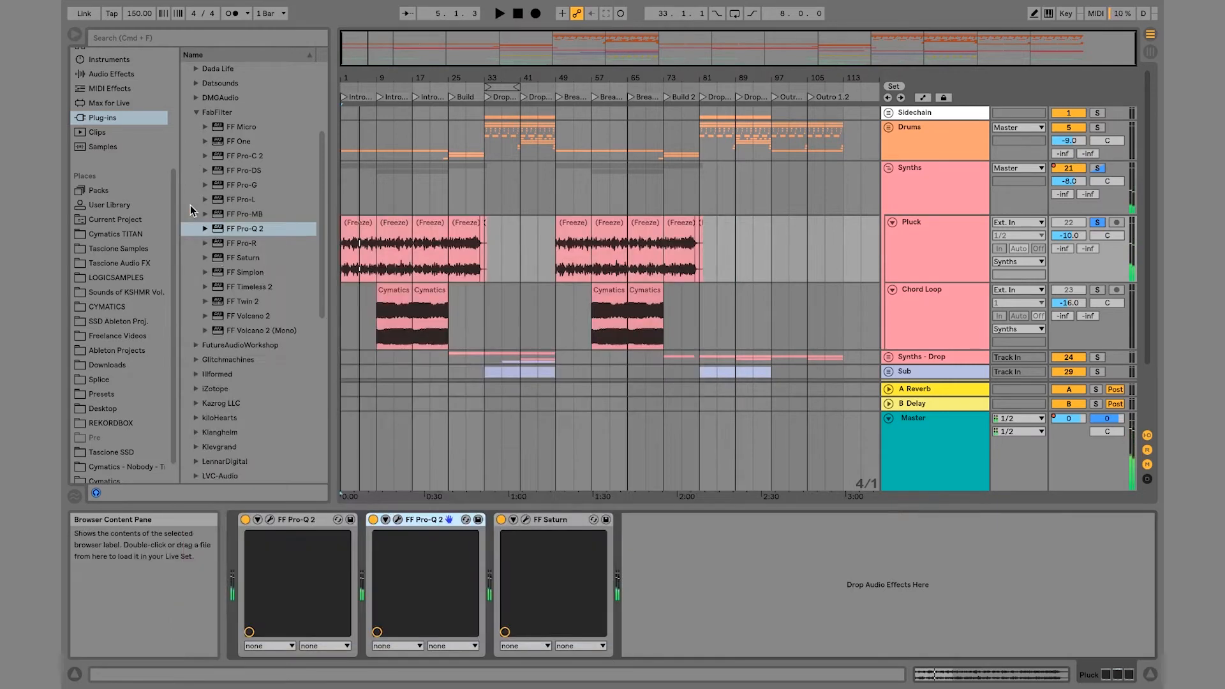
Step: Raise Saturn's Presence on the Pluck track to about 11.5 dB during playback and close the Saturn window
key("space")
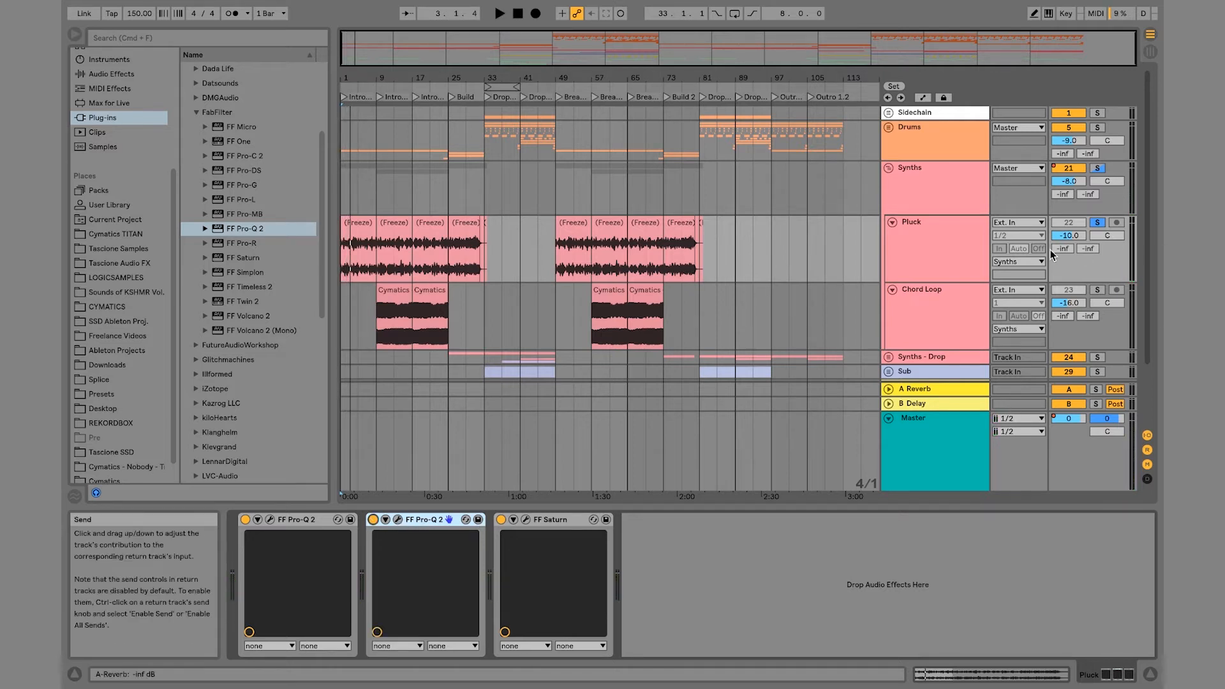
left_click(933, 248)
key("space")
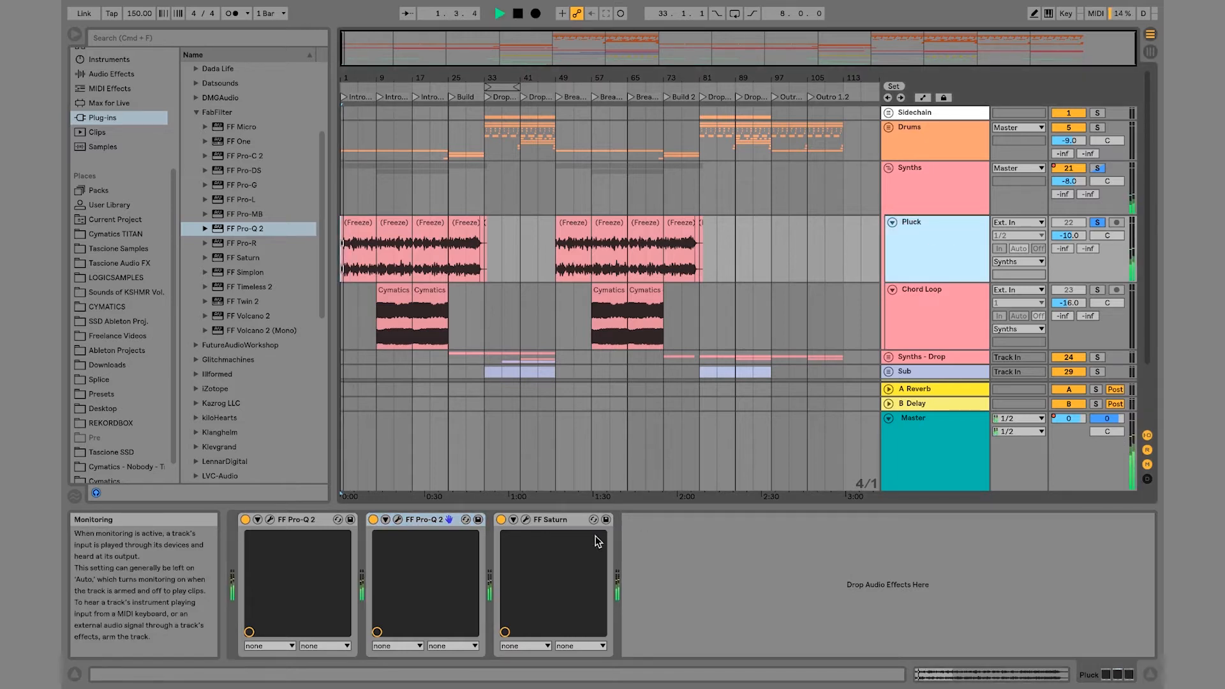
left_click(526, 520)
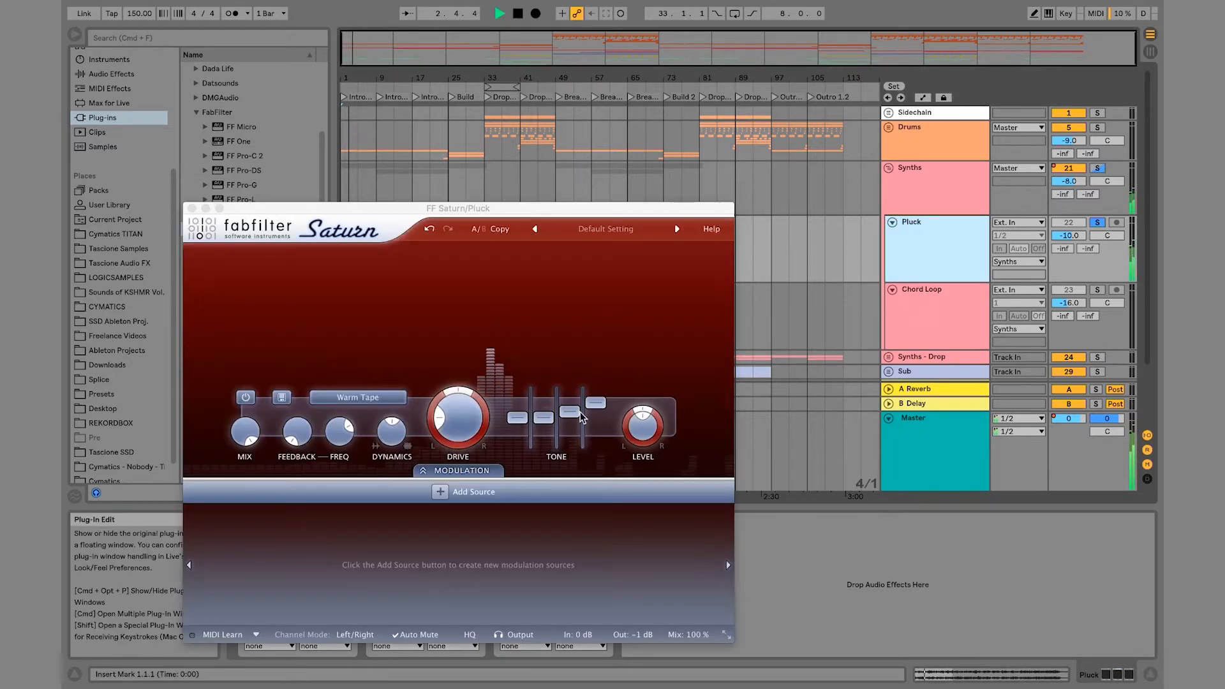
left_click_drag(598, 399, 596, 400)
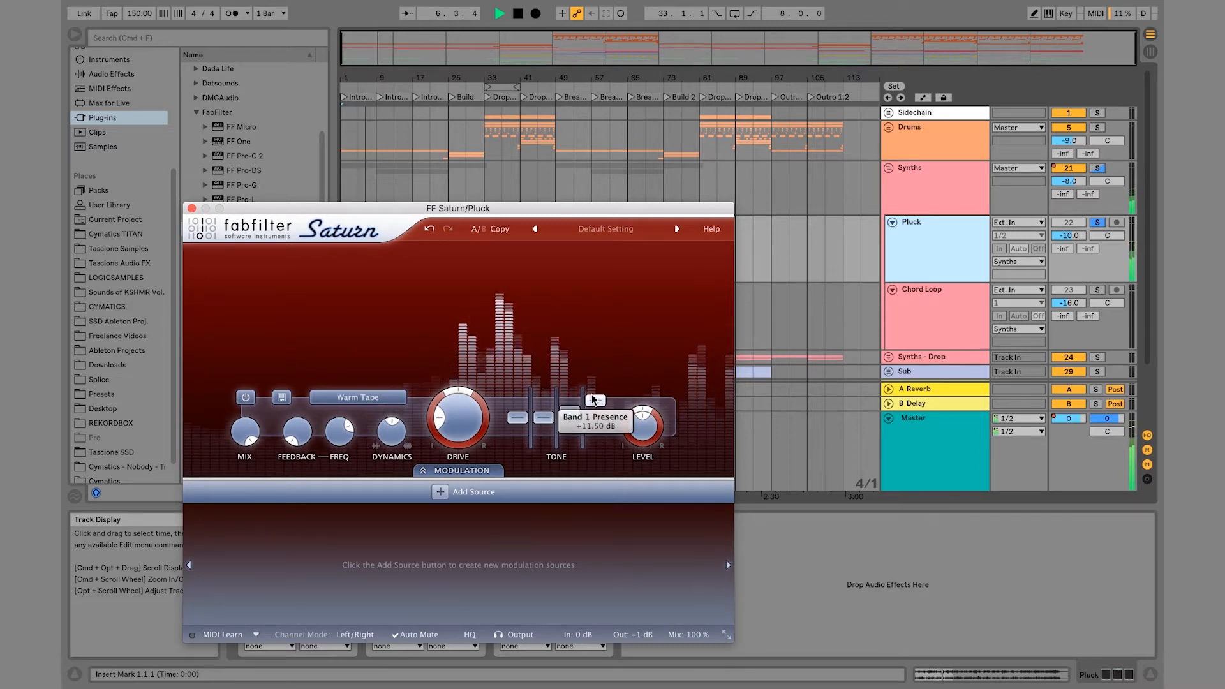
left_click(192, 209)
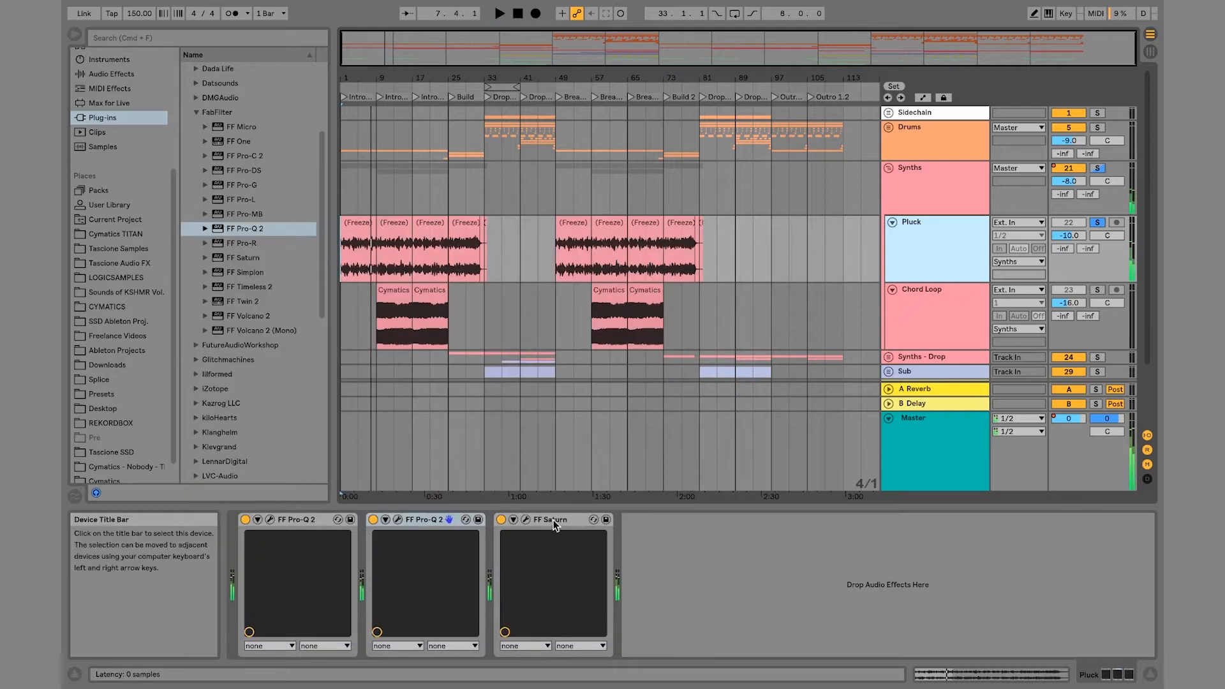
Step: Group both Pro-Q 2 devices and Saturn into an audio effect rack and toggle Saturn's bypass during playback
left_click(312, 525)
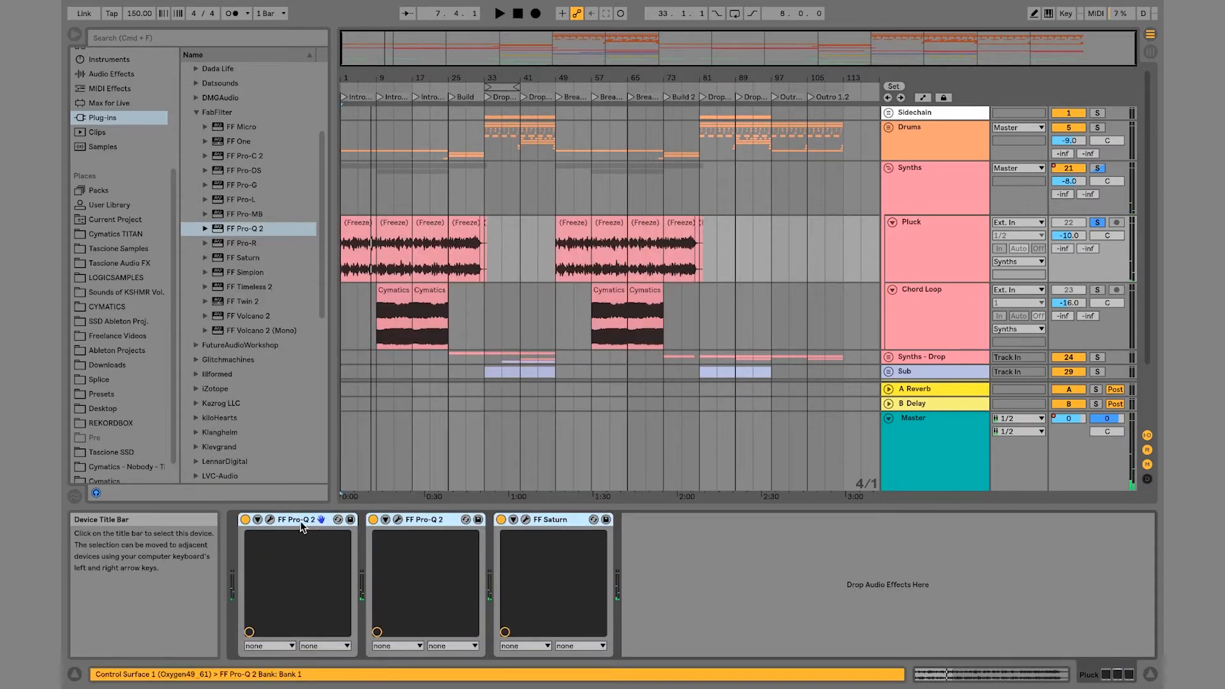
key("super+g")
key("space")
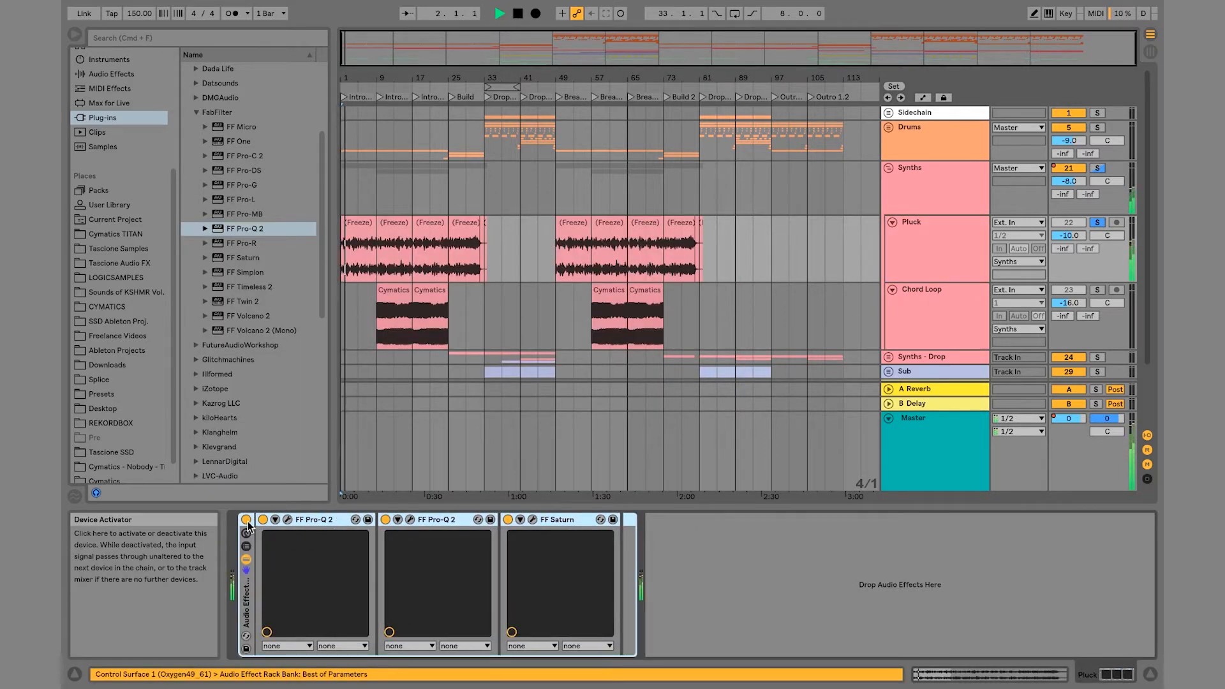
left_click(508, 520)
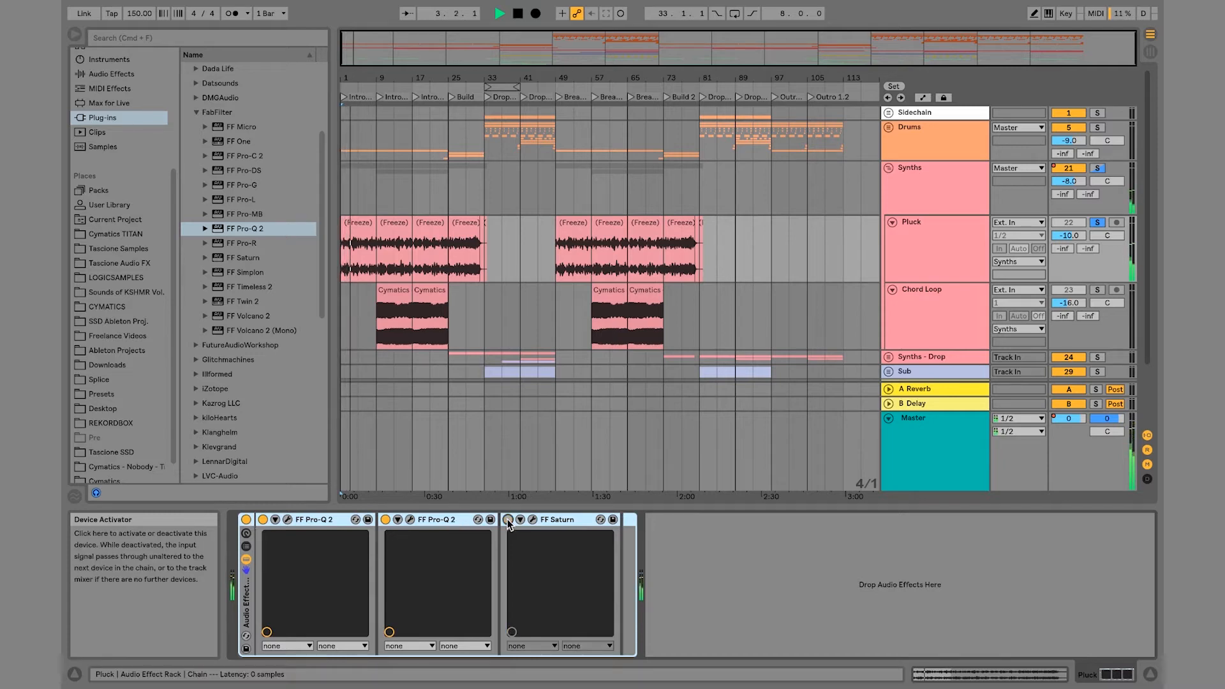
Step: Undo the last Presence change in Saturn, close its window and undo the device grouping
left_click(533, 519)
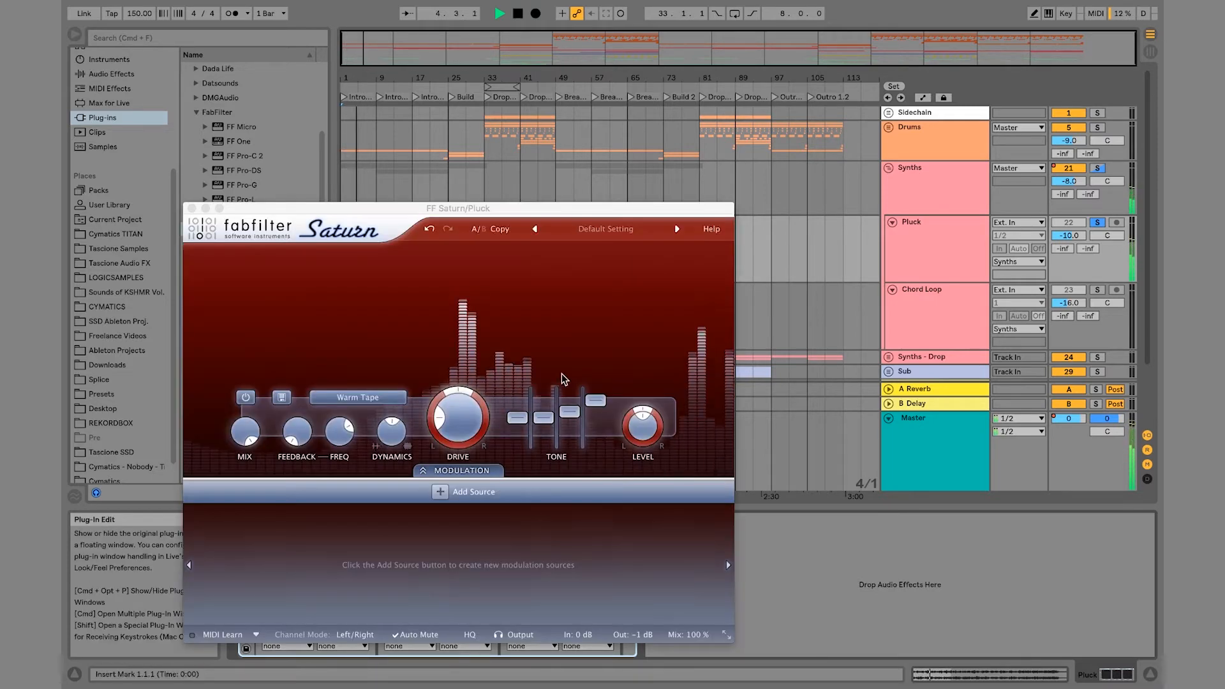
left_click(430, 231)
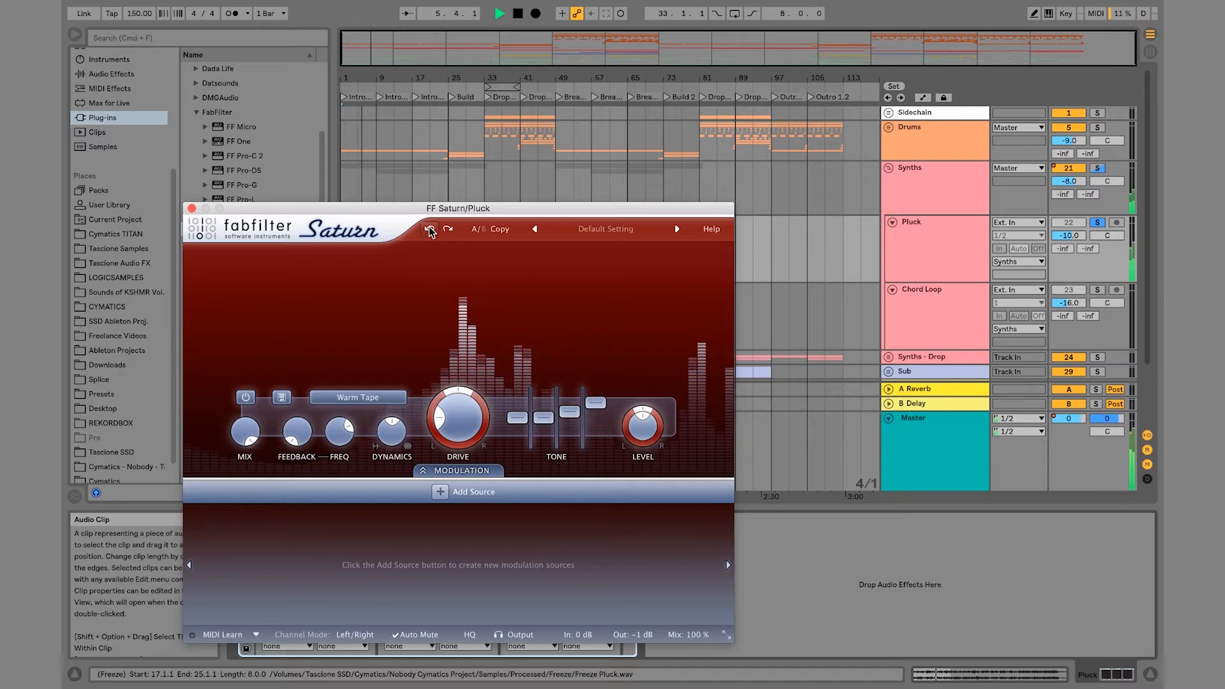
left_click(191, 208)
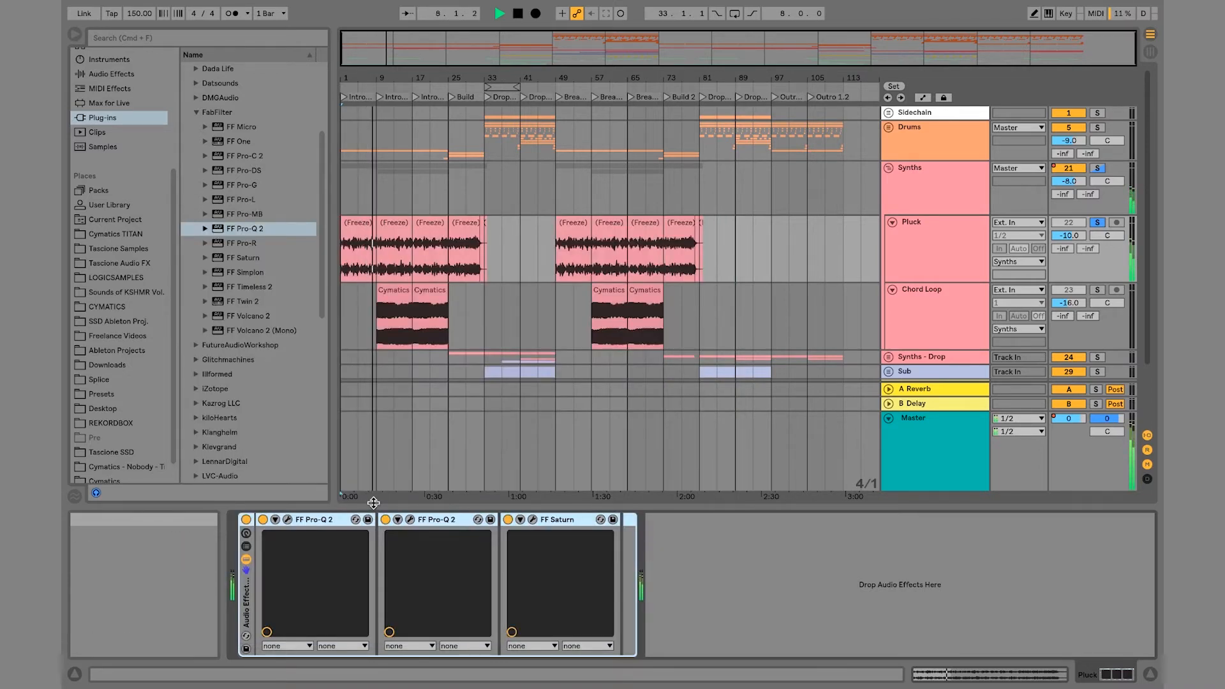
key("super+z")
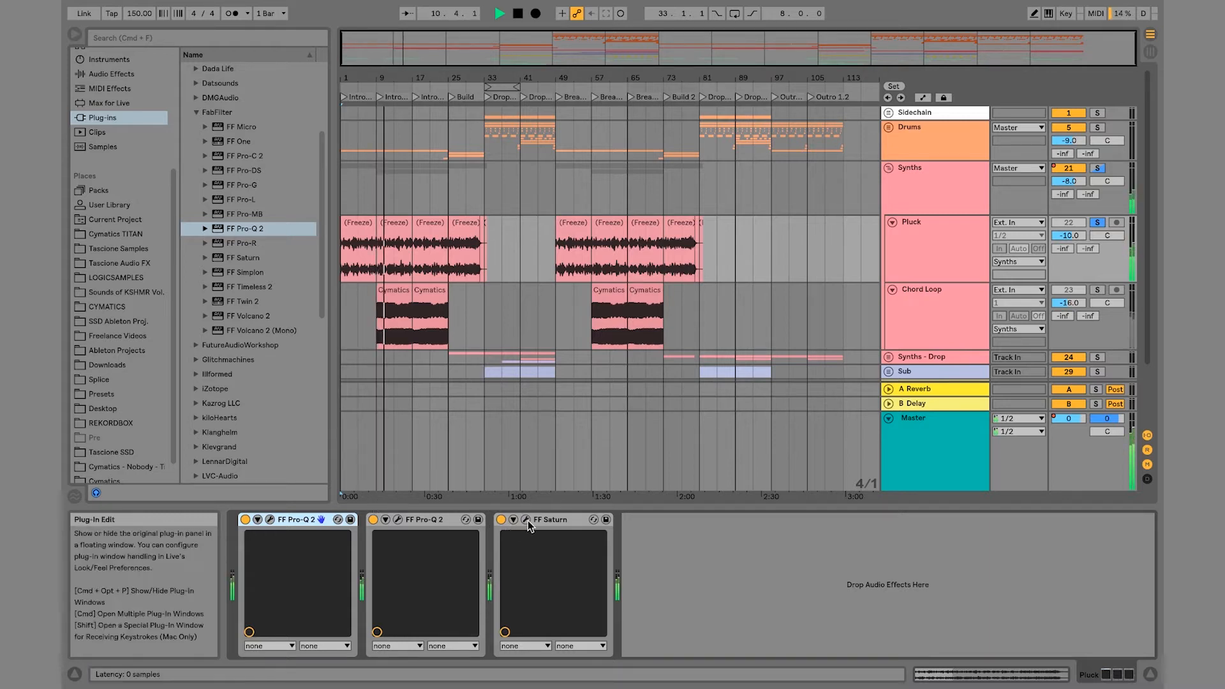
Step: Regroup all three Pluck devices into an audio effect rack and compare the sound with the rack bypassed and active
key("super+a")
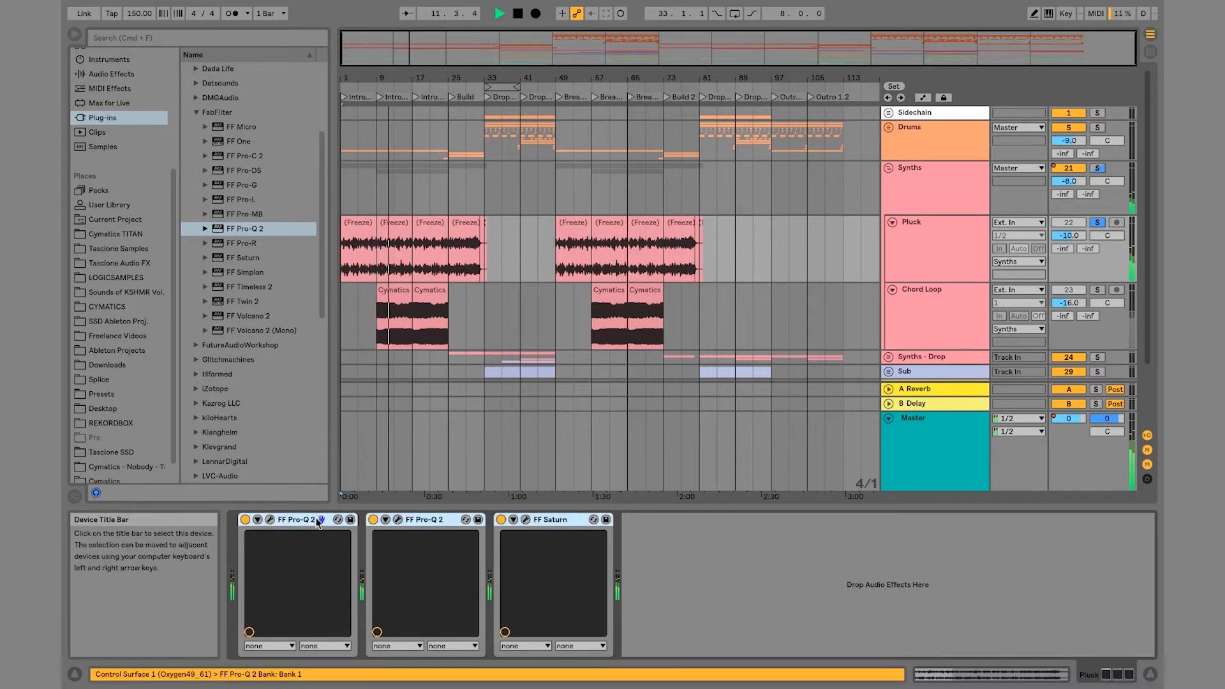
key("super+g")
left_click(247, 520)
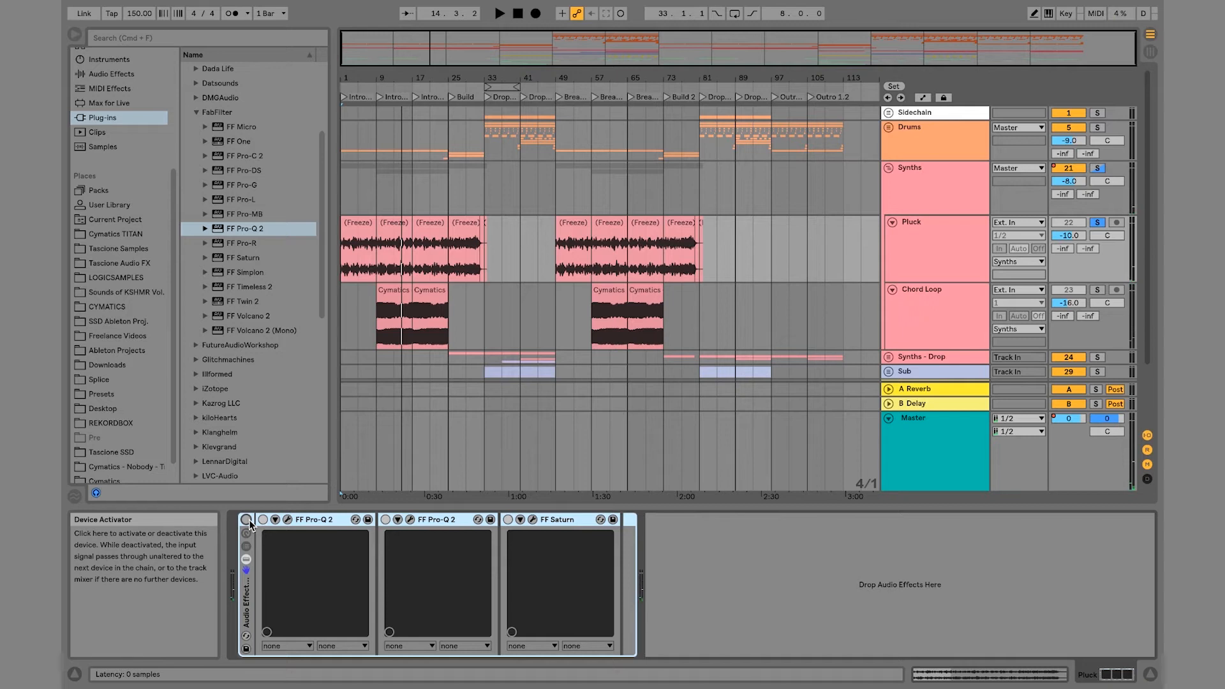
left_click(246, 520)
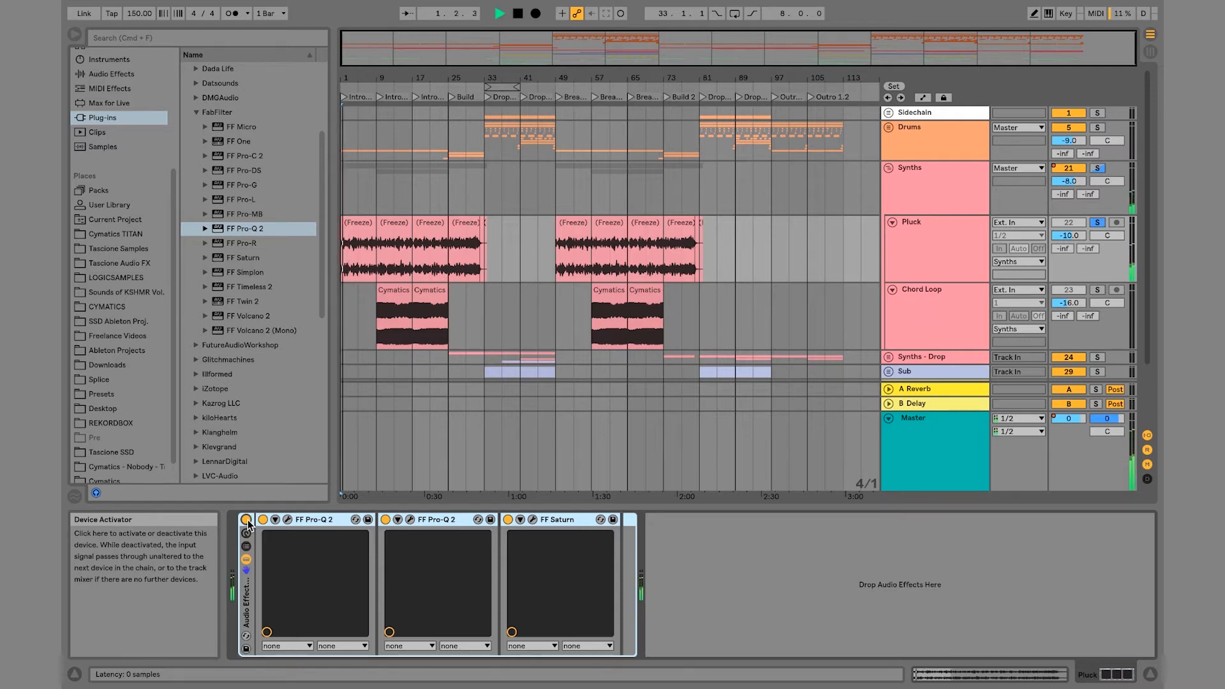
left_click(247, 520)
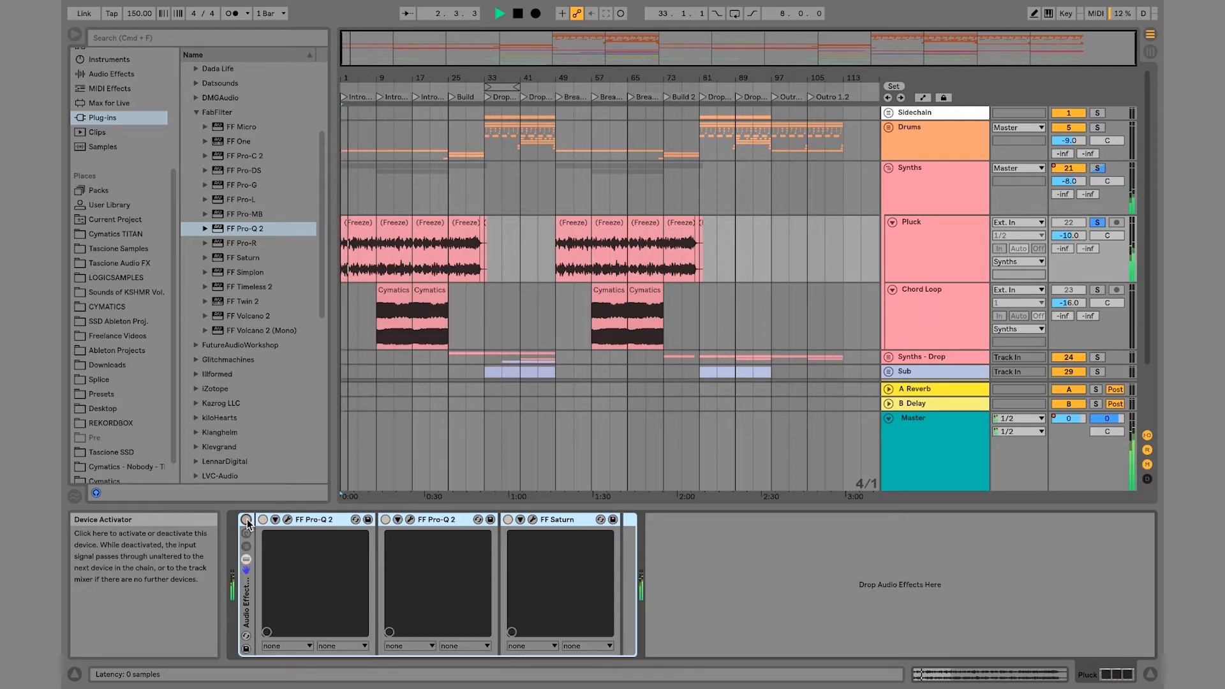
left_click(246, 520)
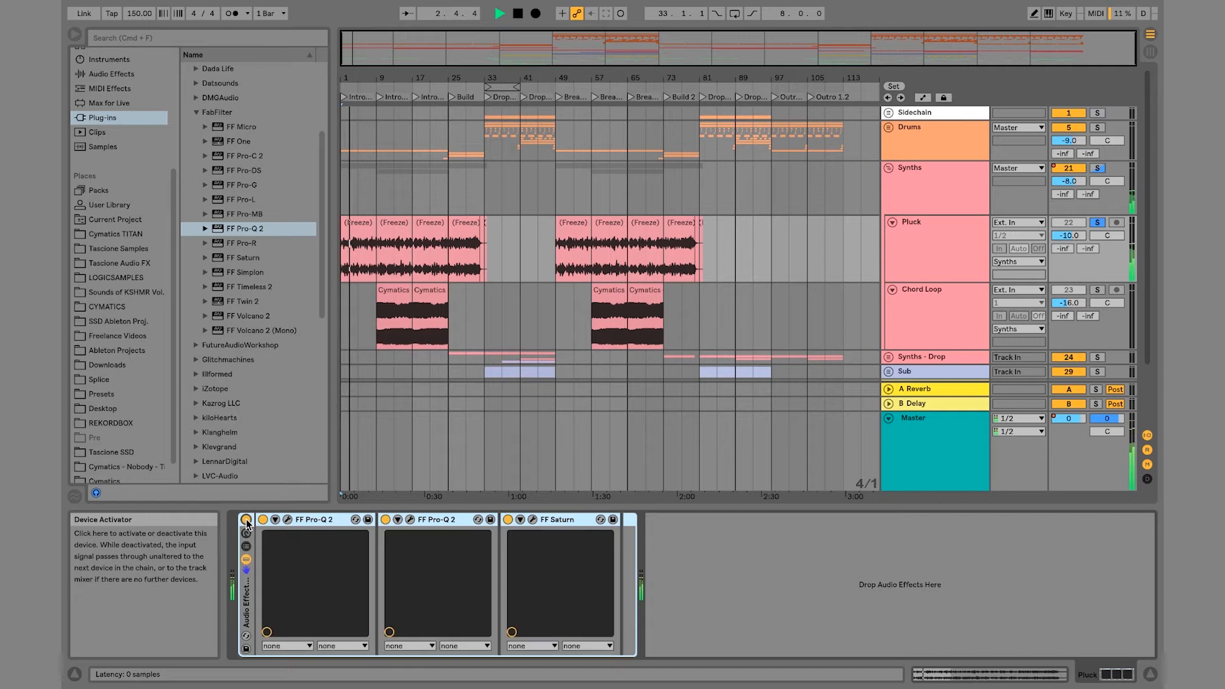
Step: Try a Pro-L limiter after the effect rack on the Pluck track and delete it
double_click(251, 200)
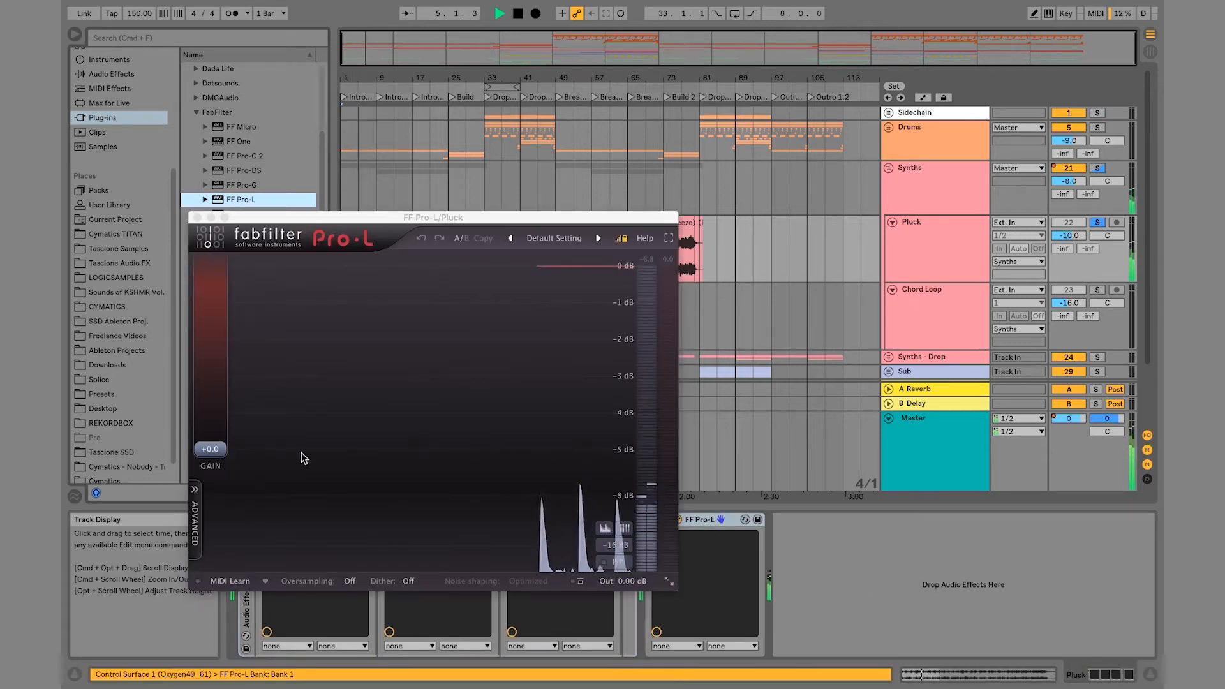
key("space")
mouse_move(228, 383)
left_click(197, 218)
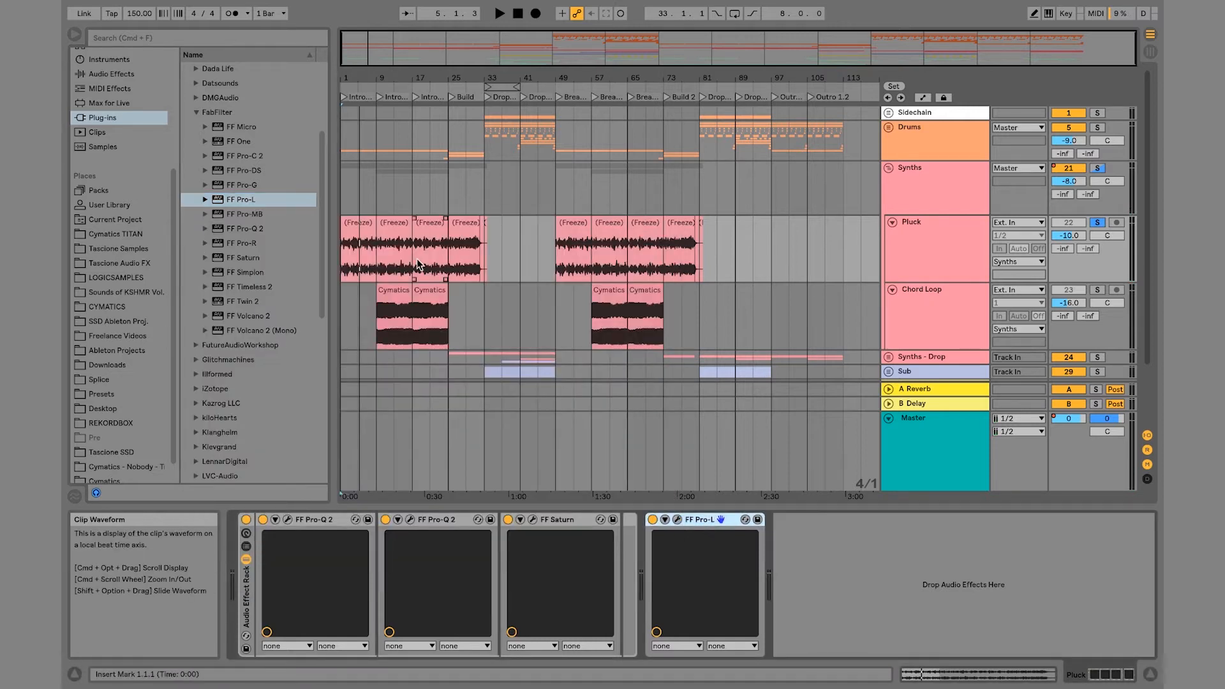
key("Delete")
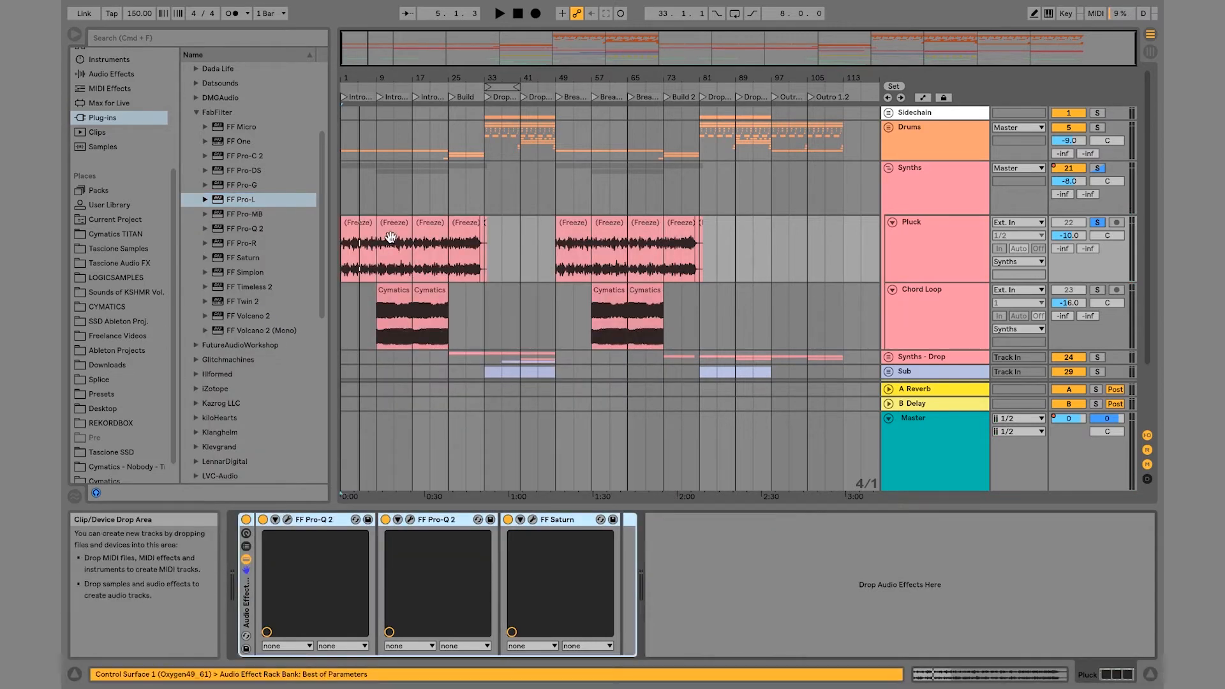
Step: Try a Pro-C 2 compressor after Saturn with a threshold of about -14 dB and delete it
left_click_drag(248, 156, 615, 572)
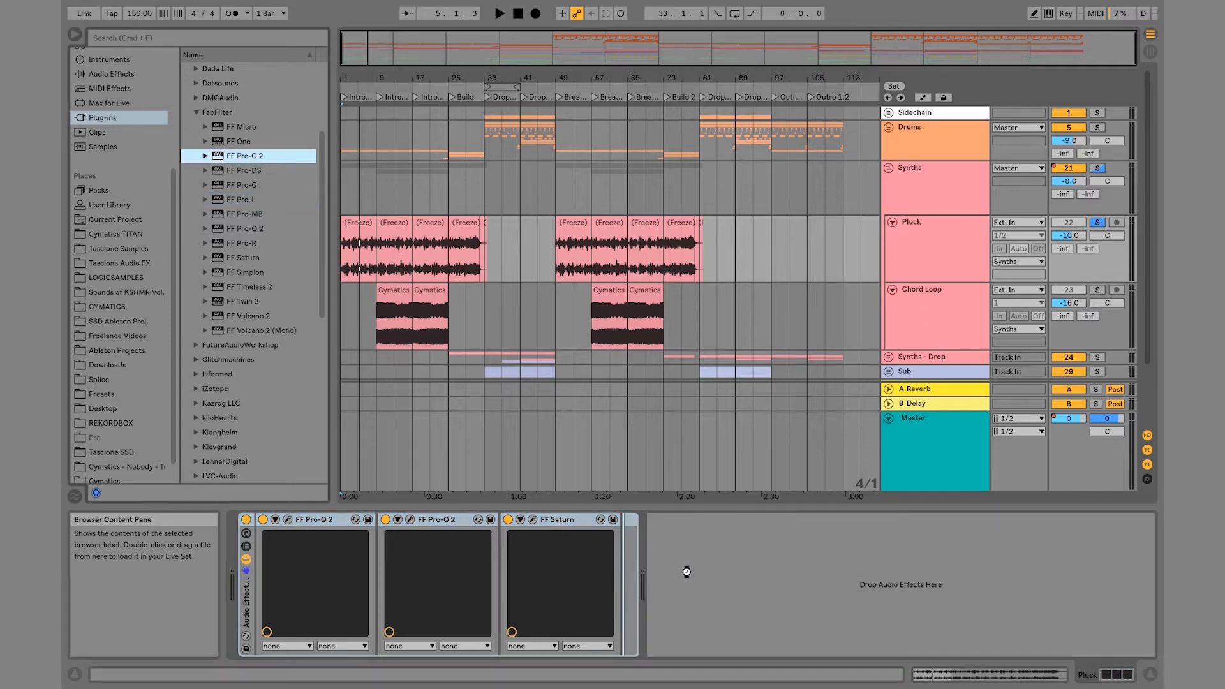
key("space")
mouse_move(251, 439)
left_mouse_down()
mouse_move(241, 480)
mouse_move(256, 383)
mouse_move(250, 439)
left_mouse_up()
key("space")
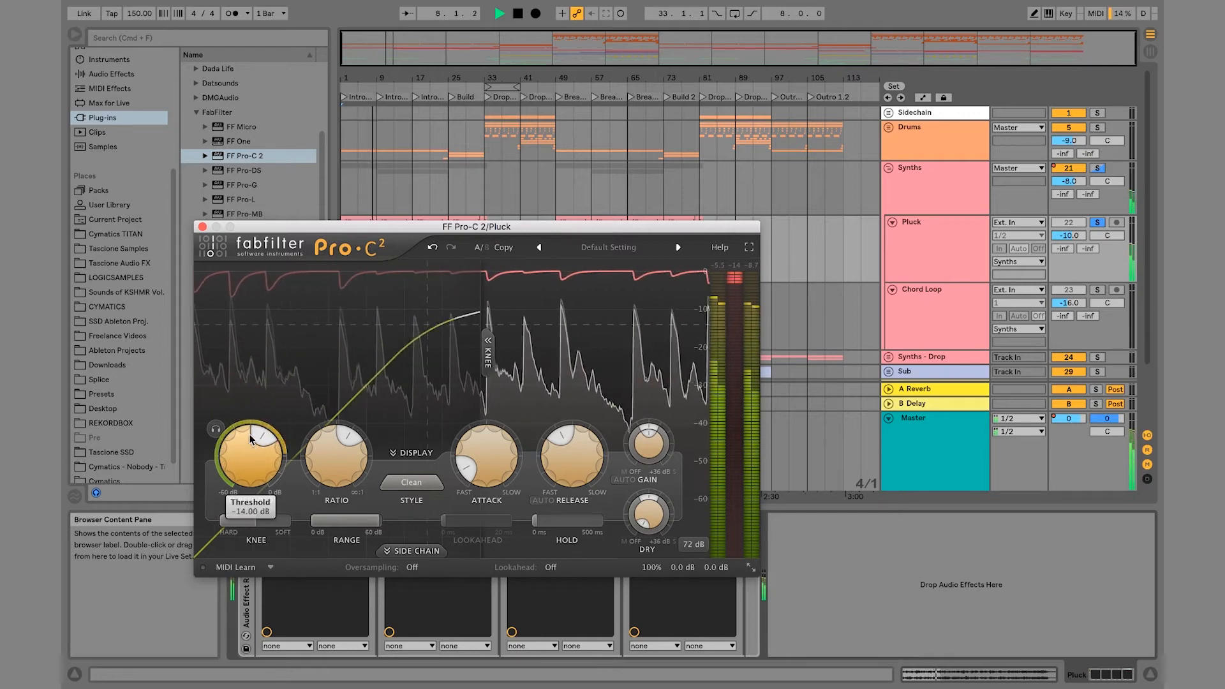
left_click(203, 227)
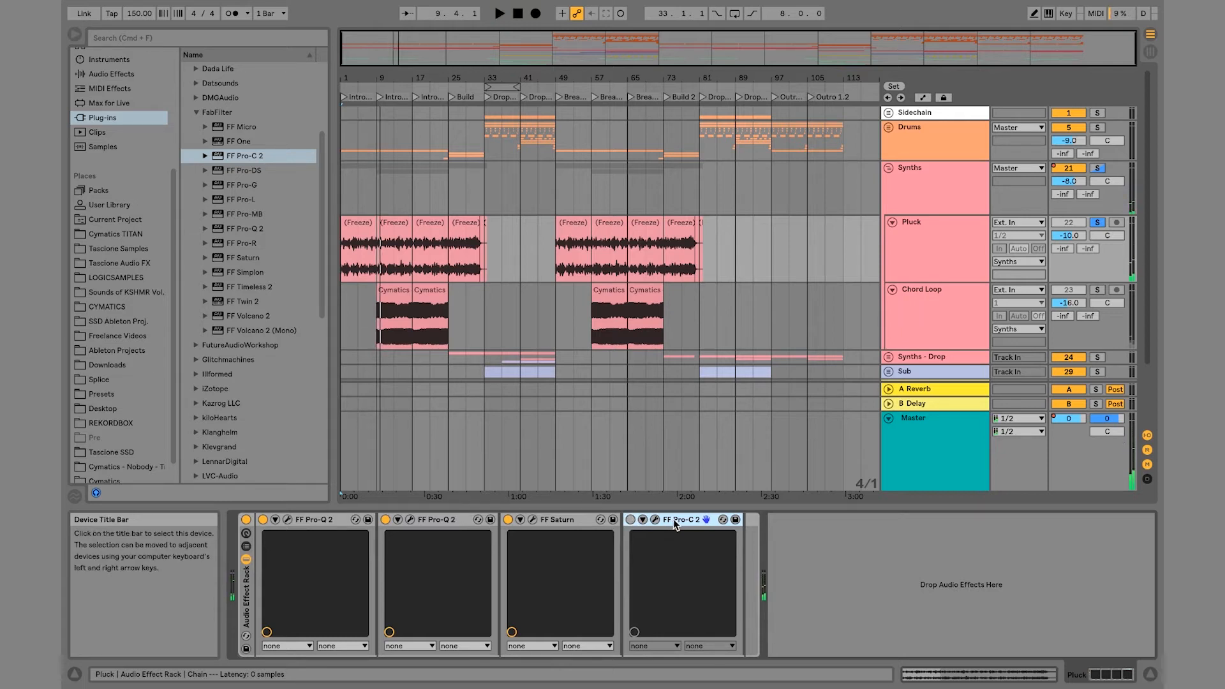
key("Delete")
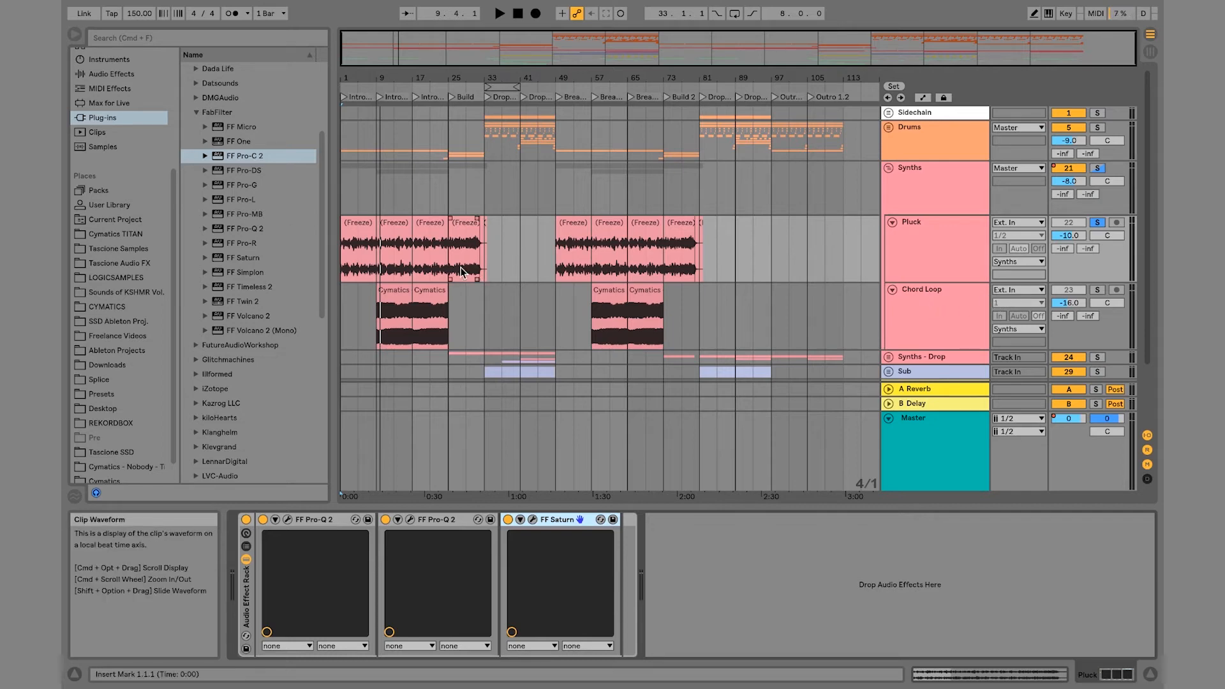
Step: Solo the Chord Loop track and play it from the start of its first clip at Intro 1.2
left_click_drag(395, 78, 664, 394)
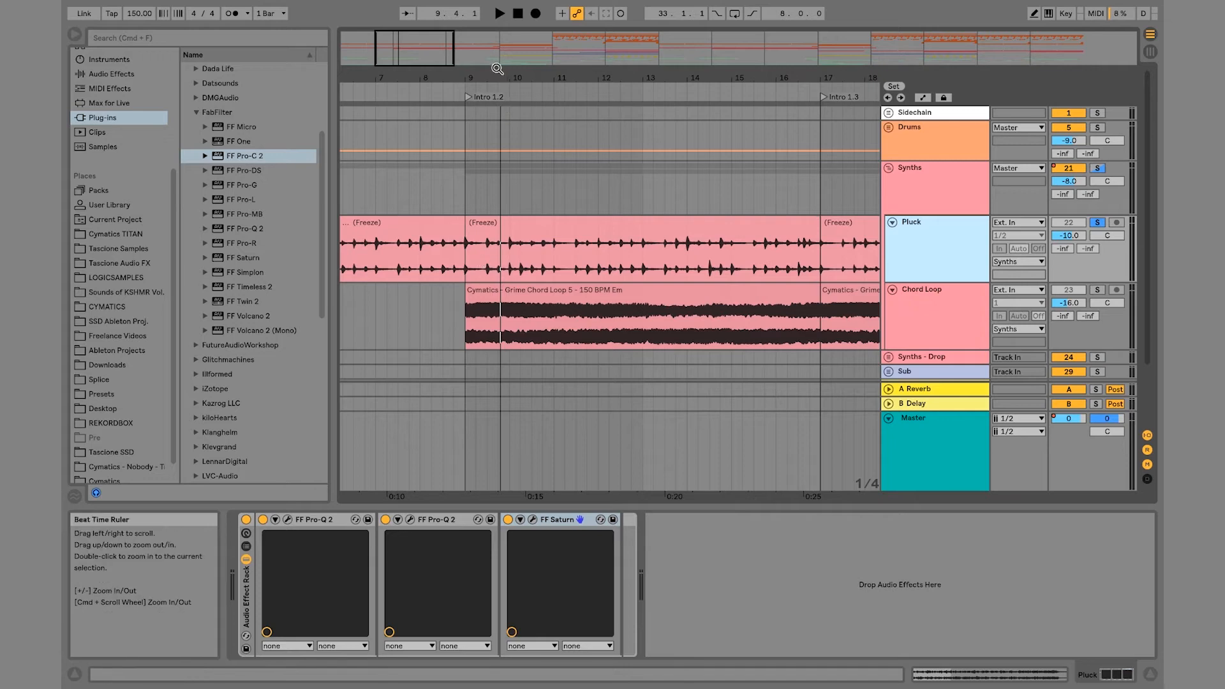
left_click_drag(498, 78, 501, 3)
left_click(1097, 290)
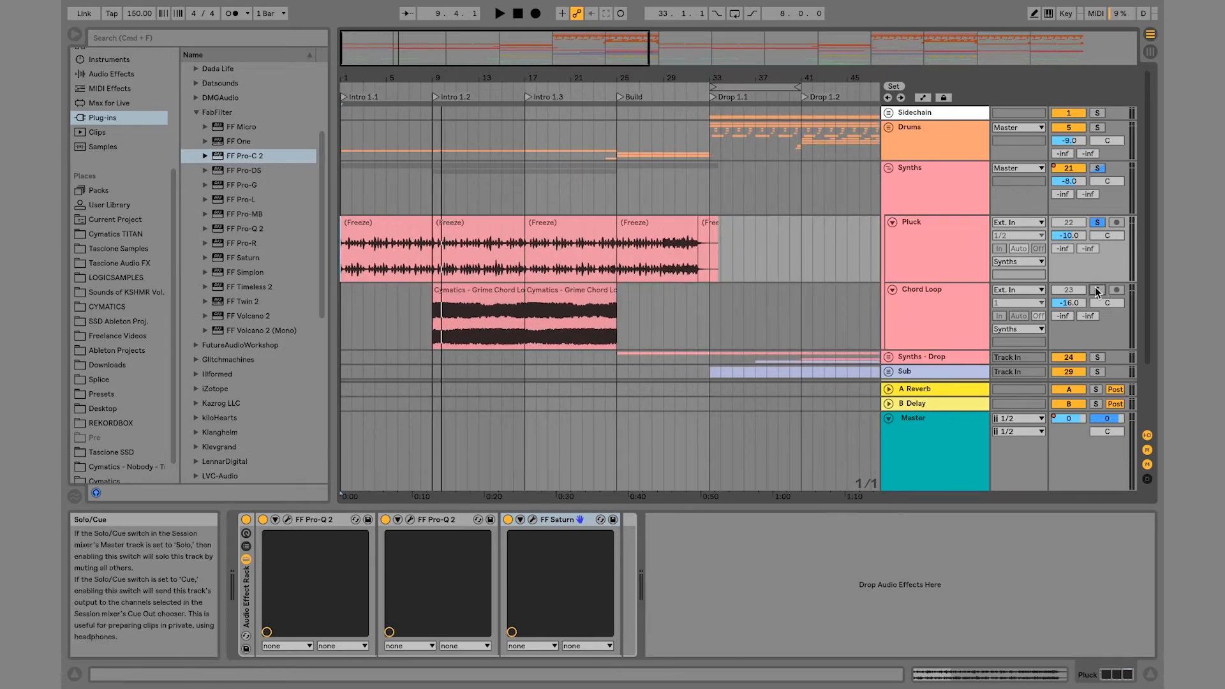
left_click(435, 323)
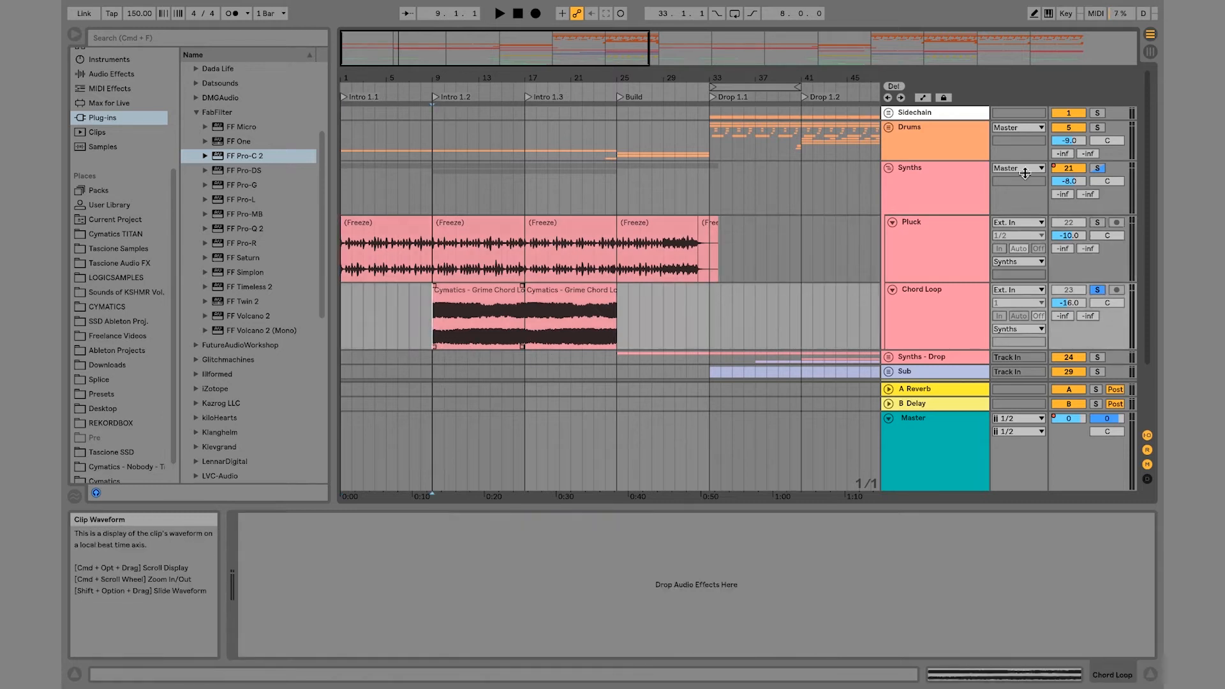
key("space")
Step: Add a Pro-Q 2 equalizer to the Chord Loop track and stop playback
left_click(936, 299)
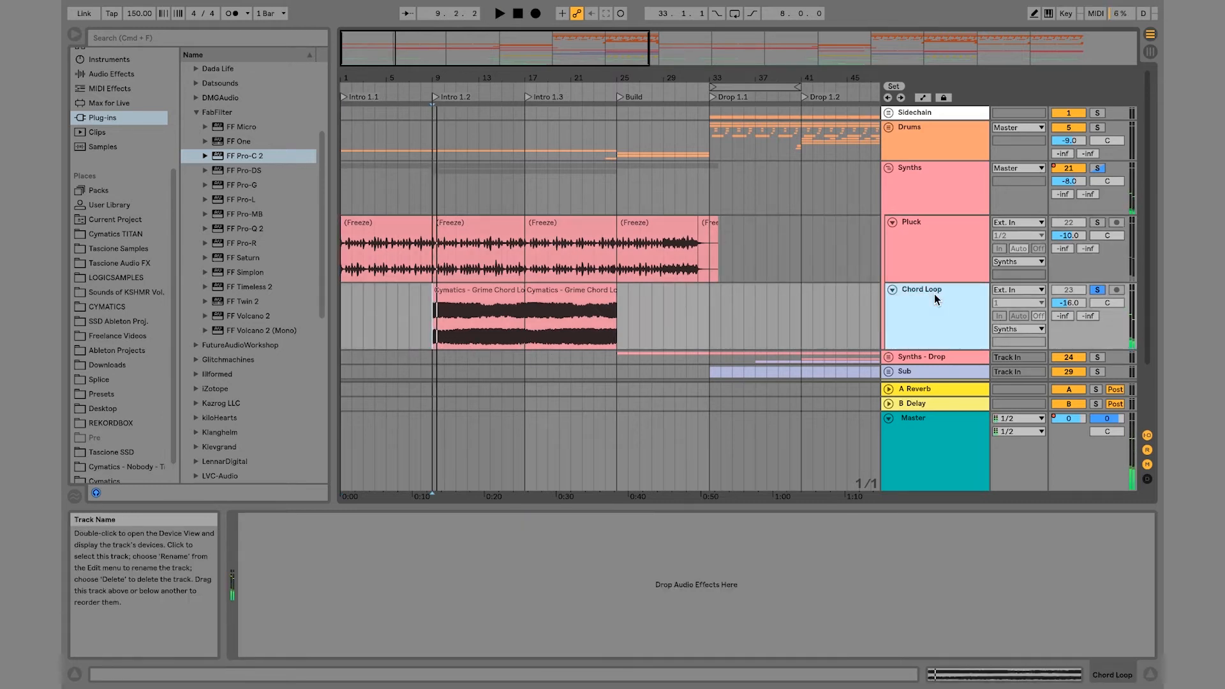
left_click(252, 228)
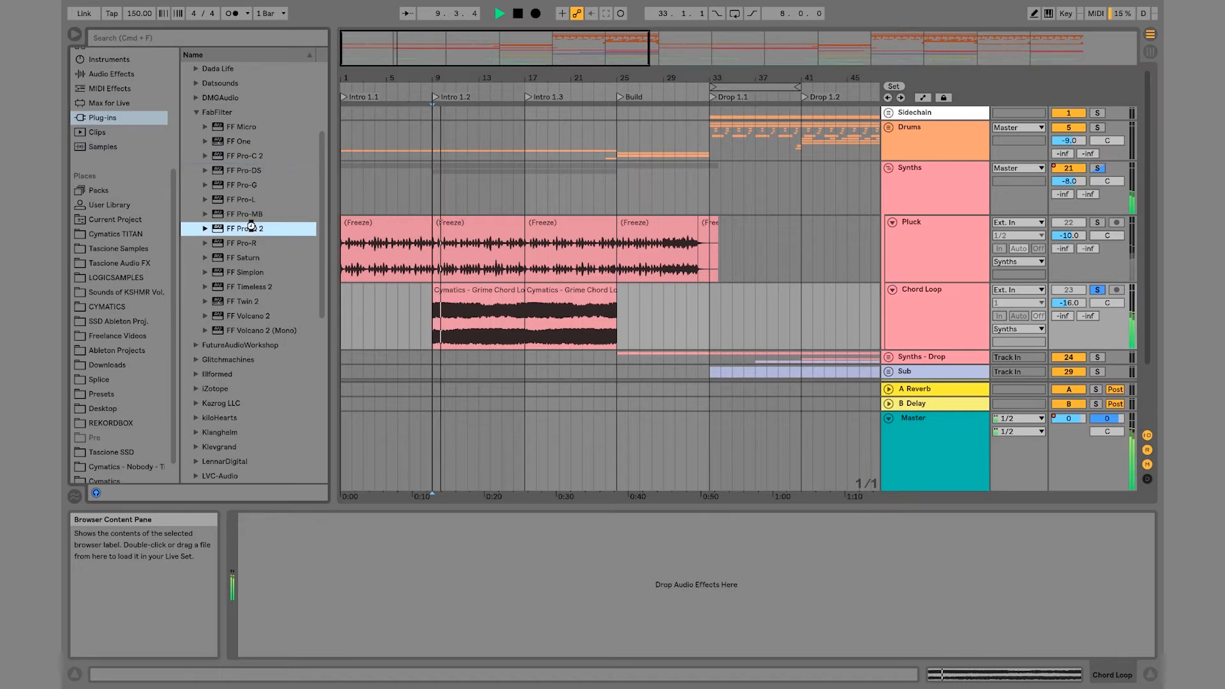
double_click(251, 228)
key("space")
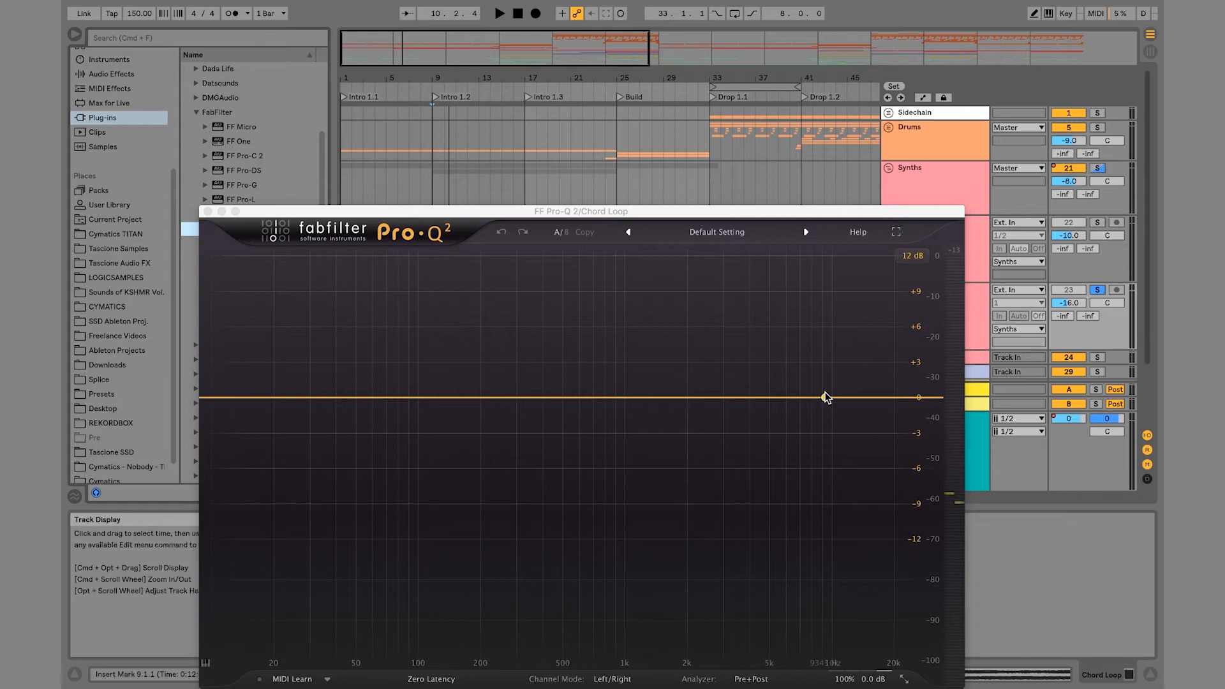
Step: Play the Chord Loop through the unedited Pro-Q 2, stop playback and delete the equalizer from the track
key("space")
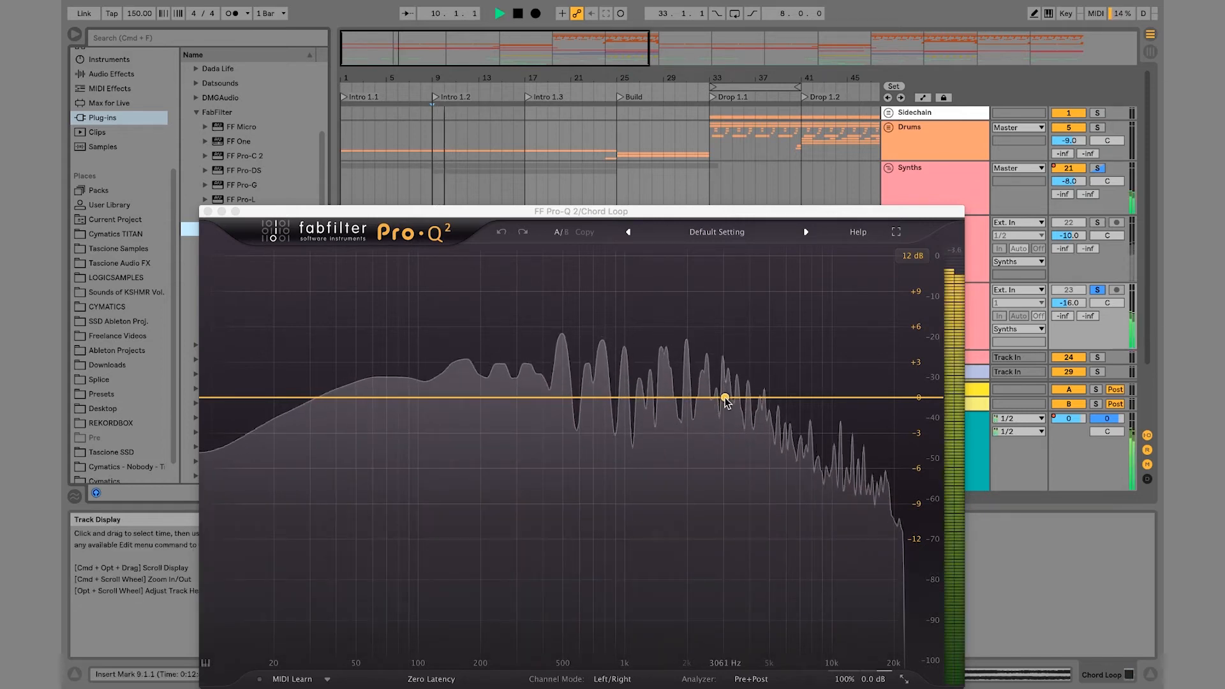
left_click(207, 211)
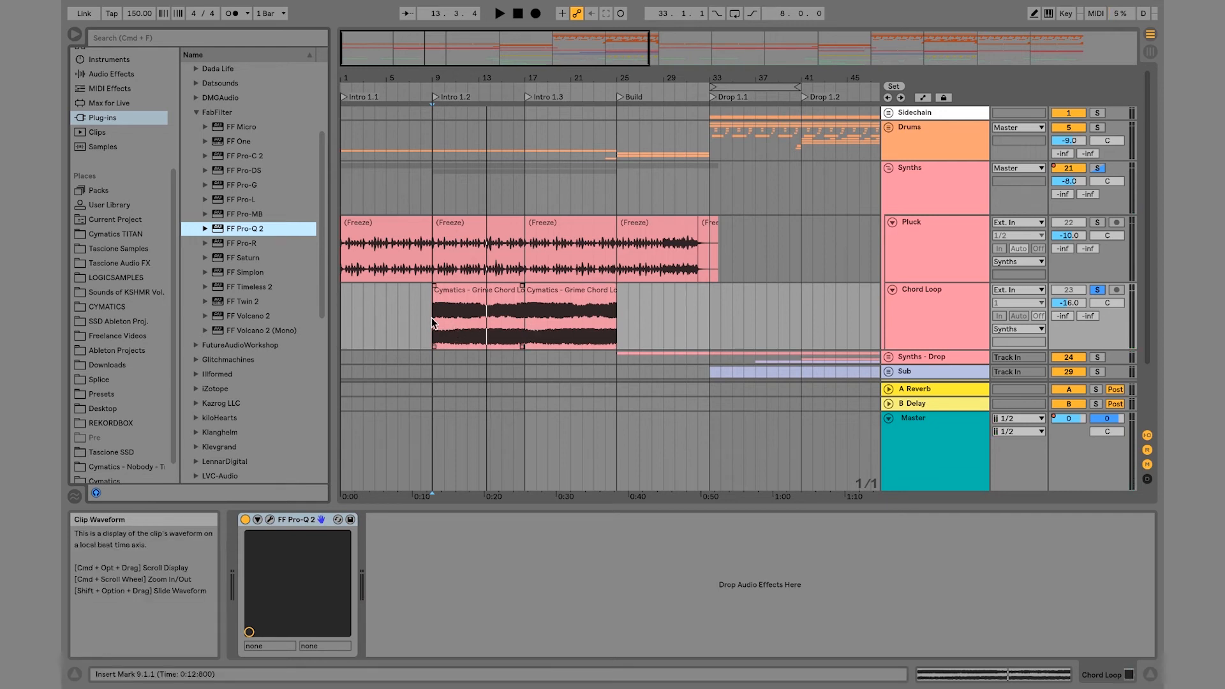
key("space")
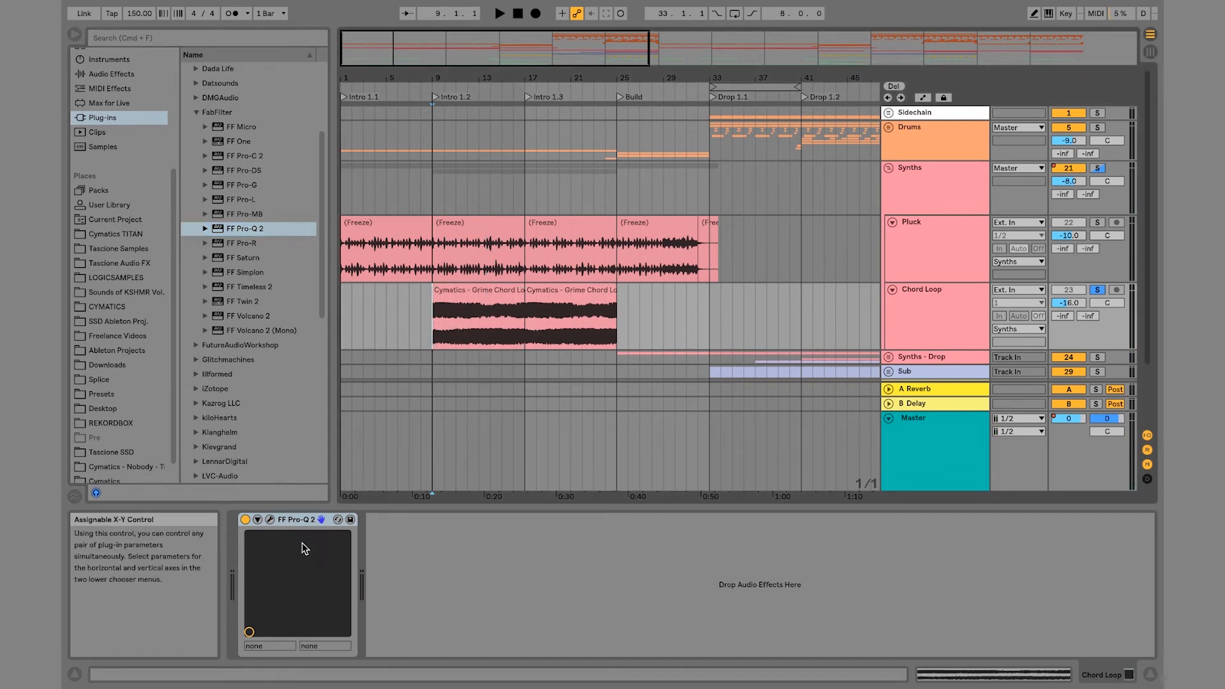
left_click(302, 524)
key("Delete")
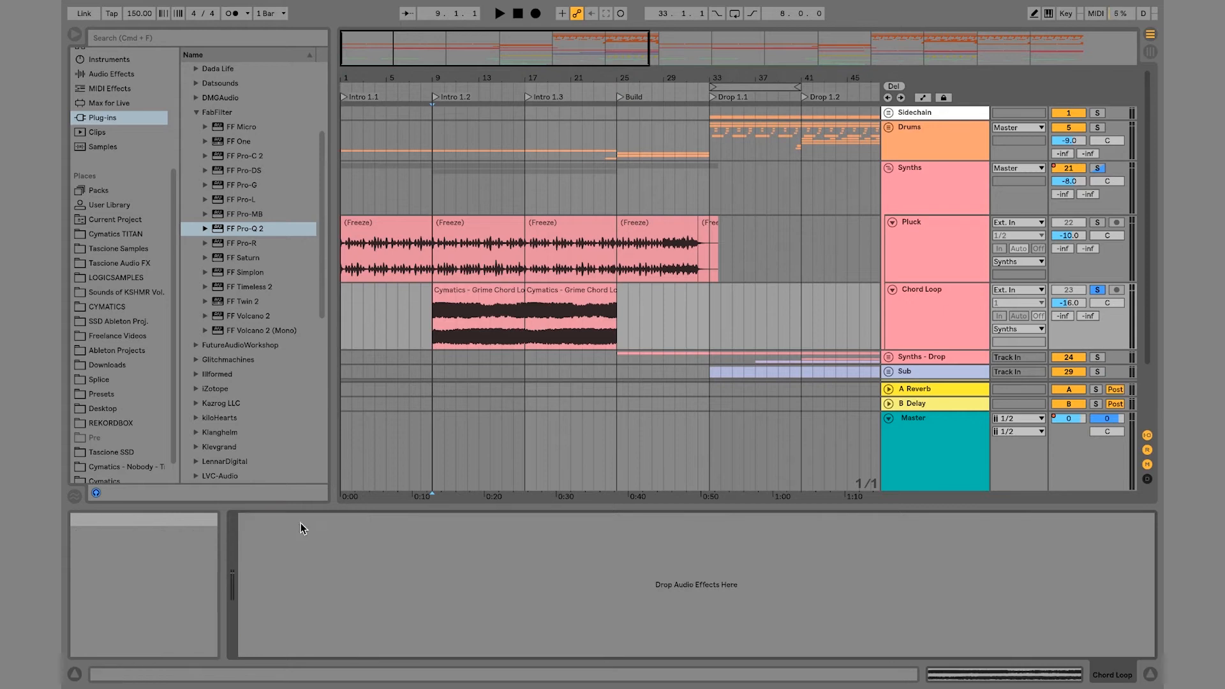
Step: Solo the Pluck track and play it from Intro 1.2, comparing its sound with the effect rack bypassed and enabled
left_click(944, 247)
left_click(1097, 224)
key("space")
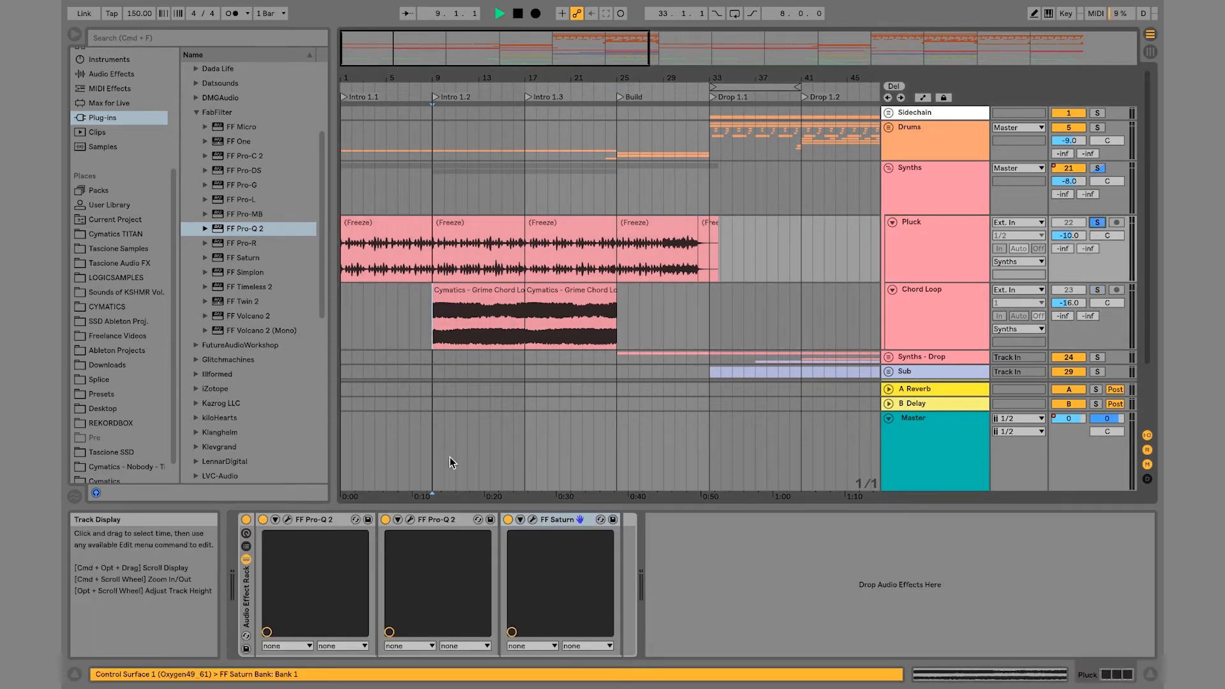
left_click(246, 520)
left_click(246, 520)
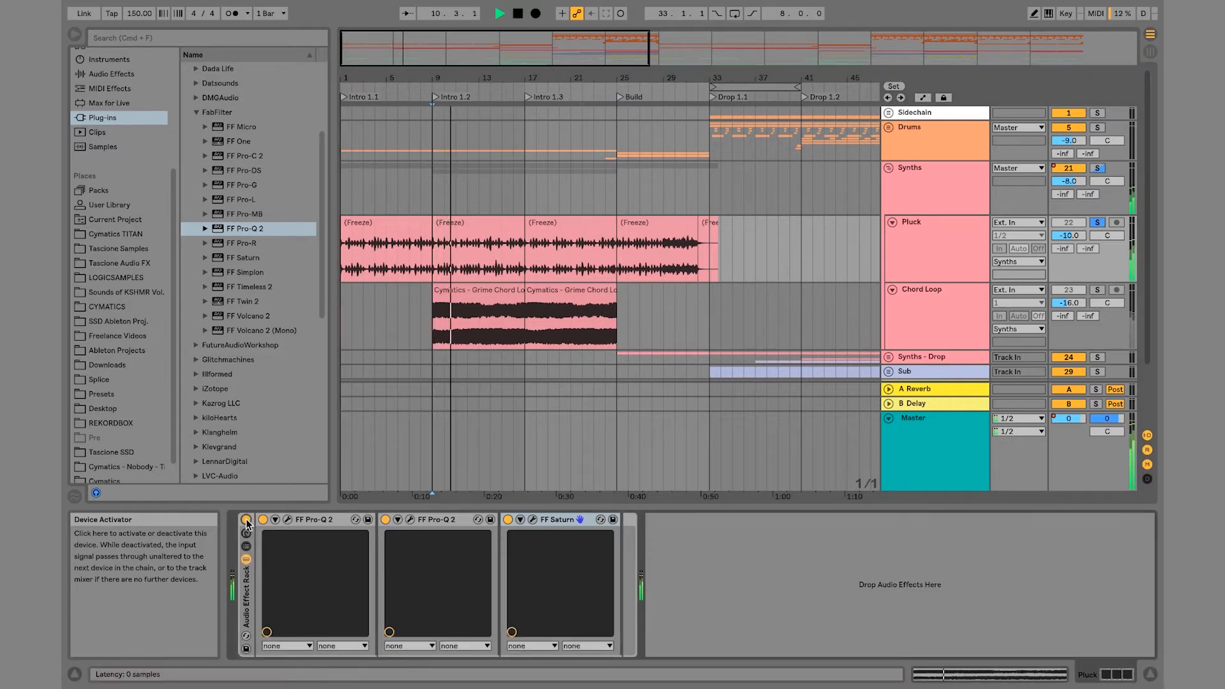
key("space")
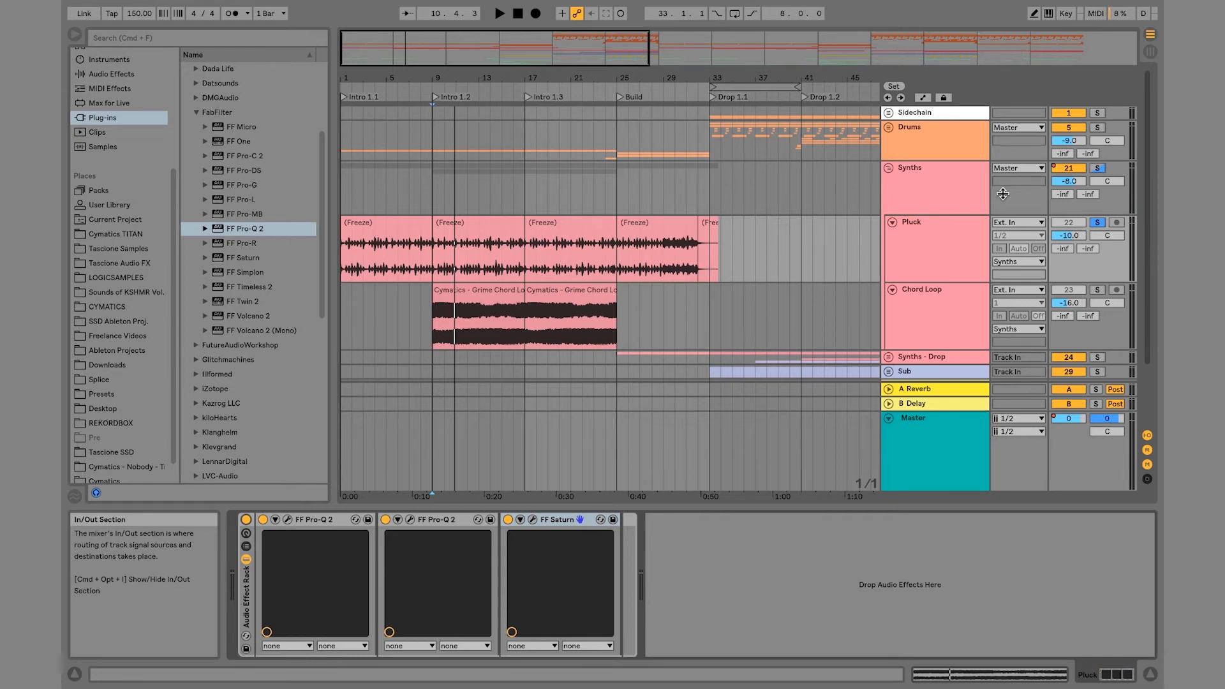
Step: Solo the Chord Loop track and play it briefly from Intro 1.2
left_click(929, 194)
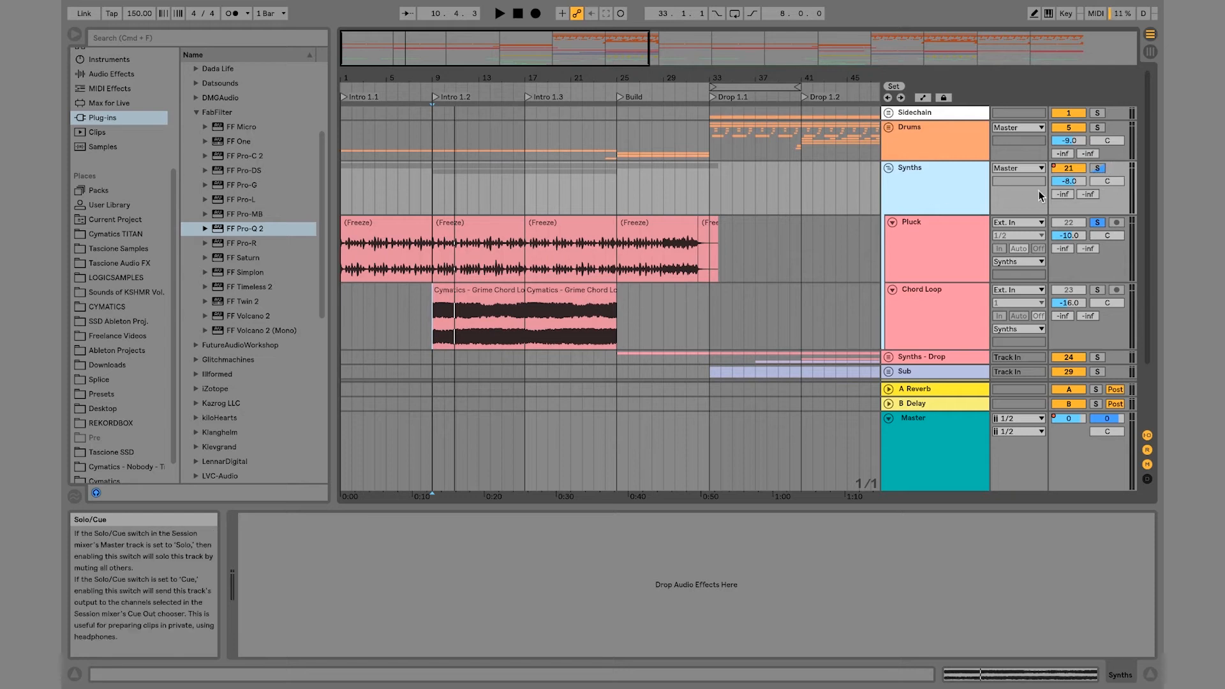
left_click(948, 307)
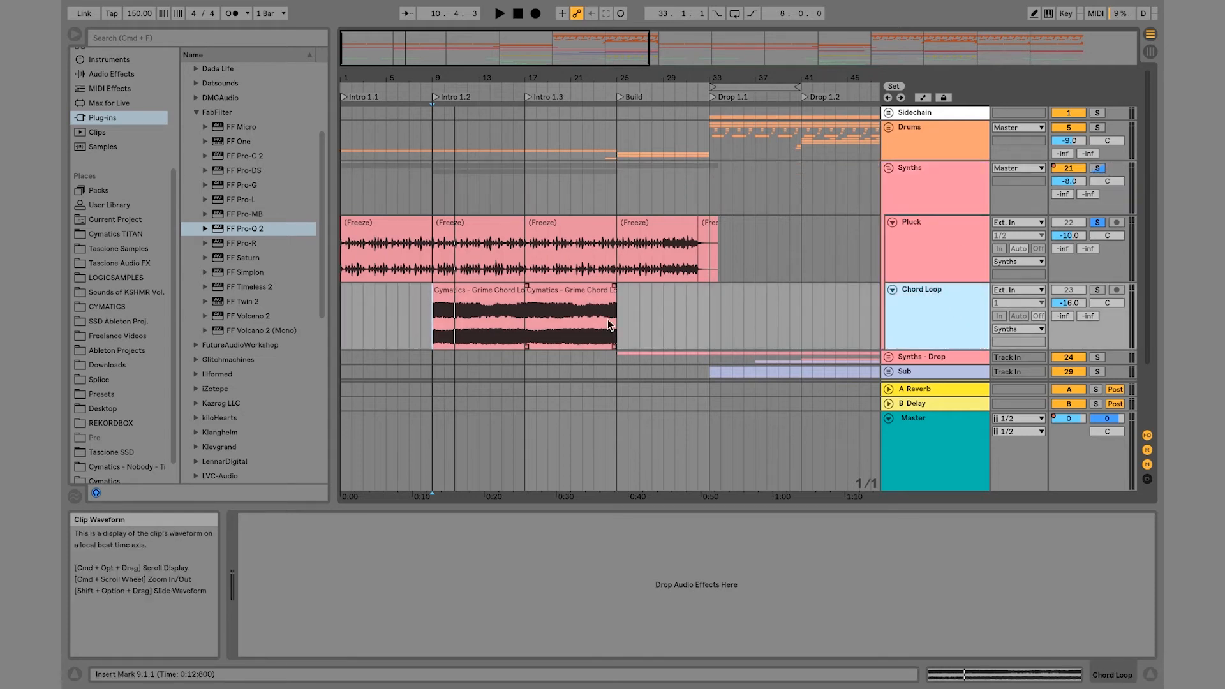
left_click(974, 206)
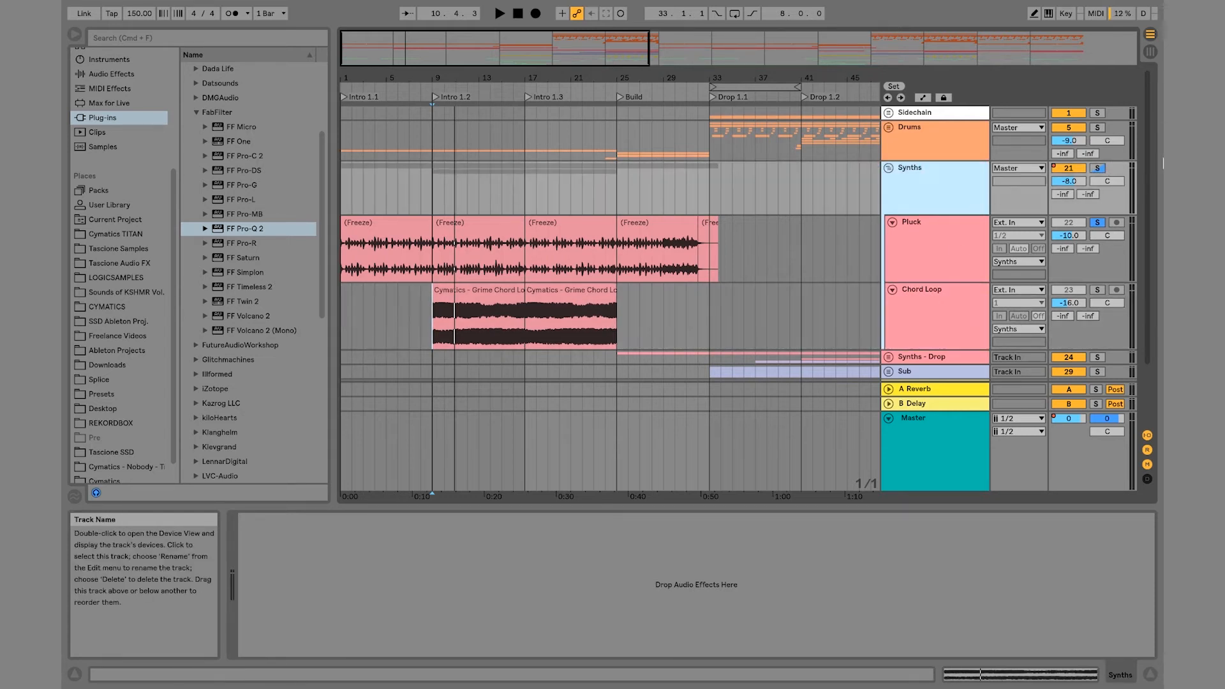
left_click(1097, 168)
left_click(1097, 291)
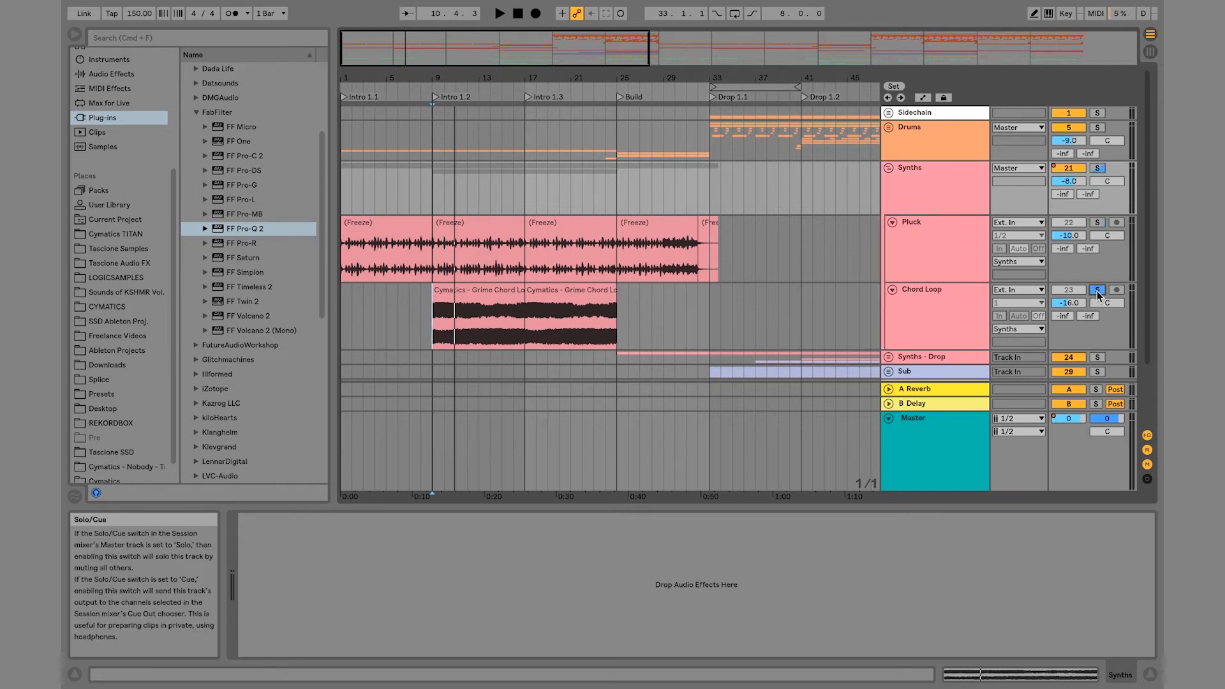
key("space")
key("space")
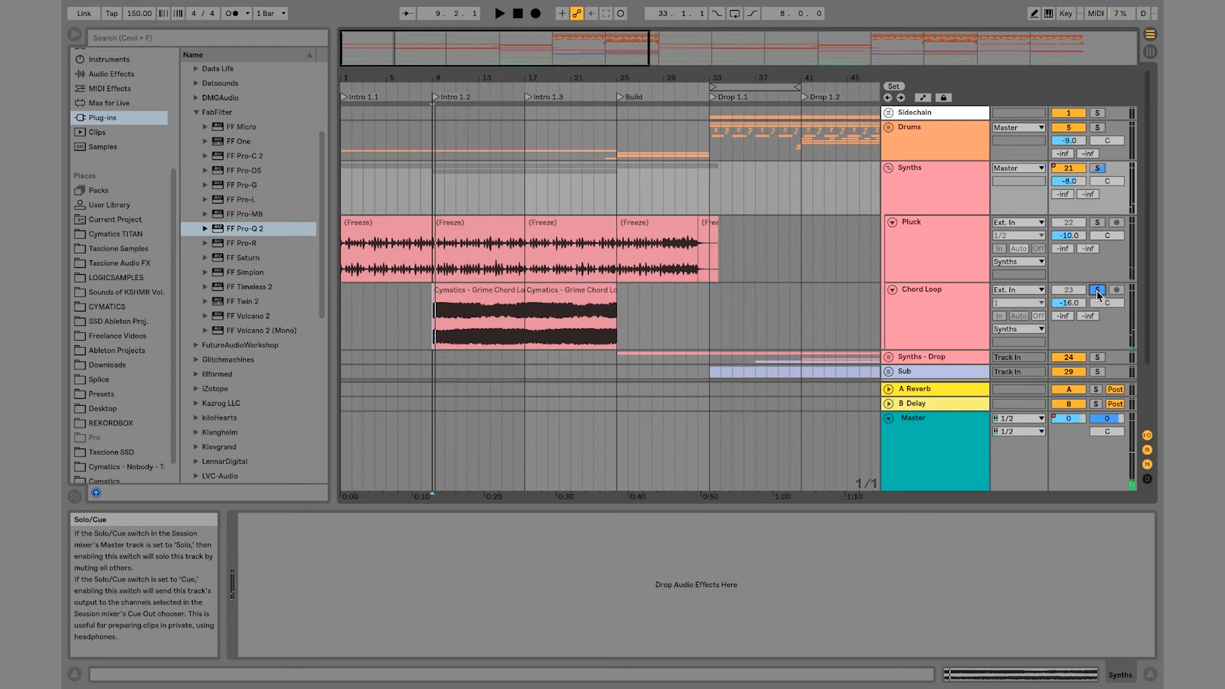
Step: Solo the whole Synths group so Pluck and Chord Loop sound together, and play from Intro 1.2
left_click(1097, 168)
left_click(1098, 171)
left_click(518, 268)
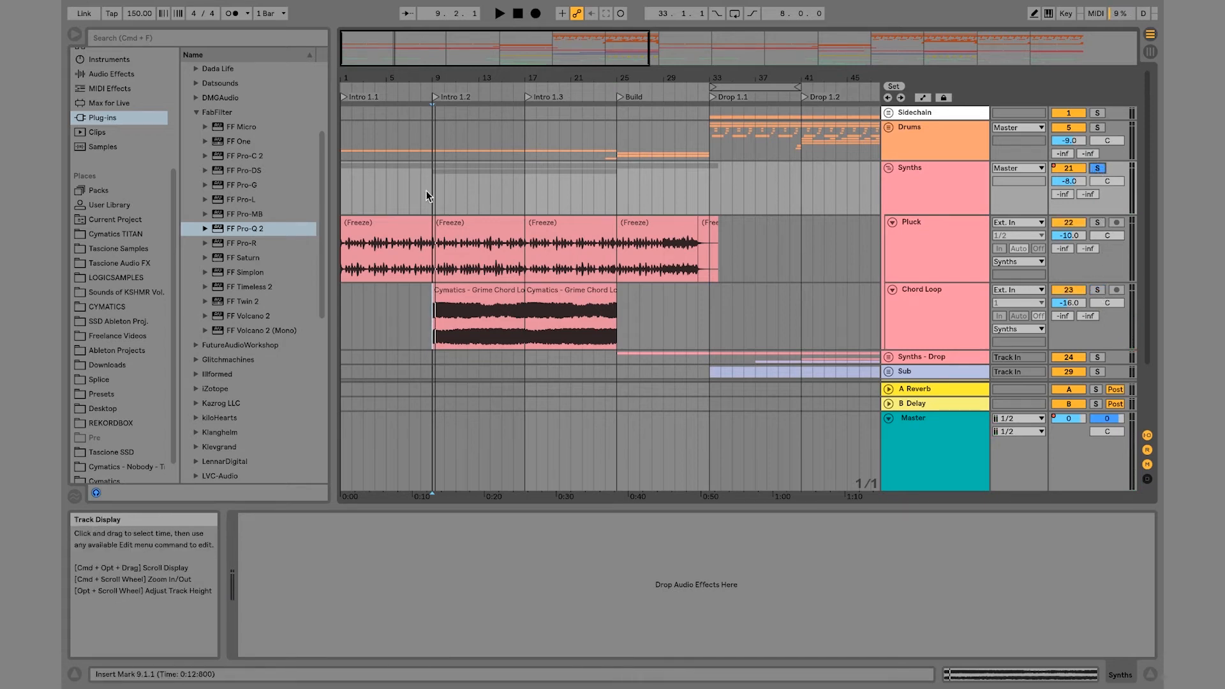
key("space")
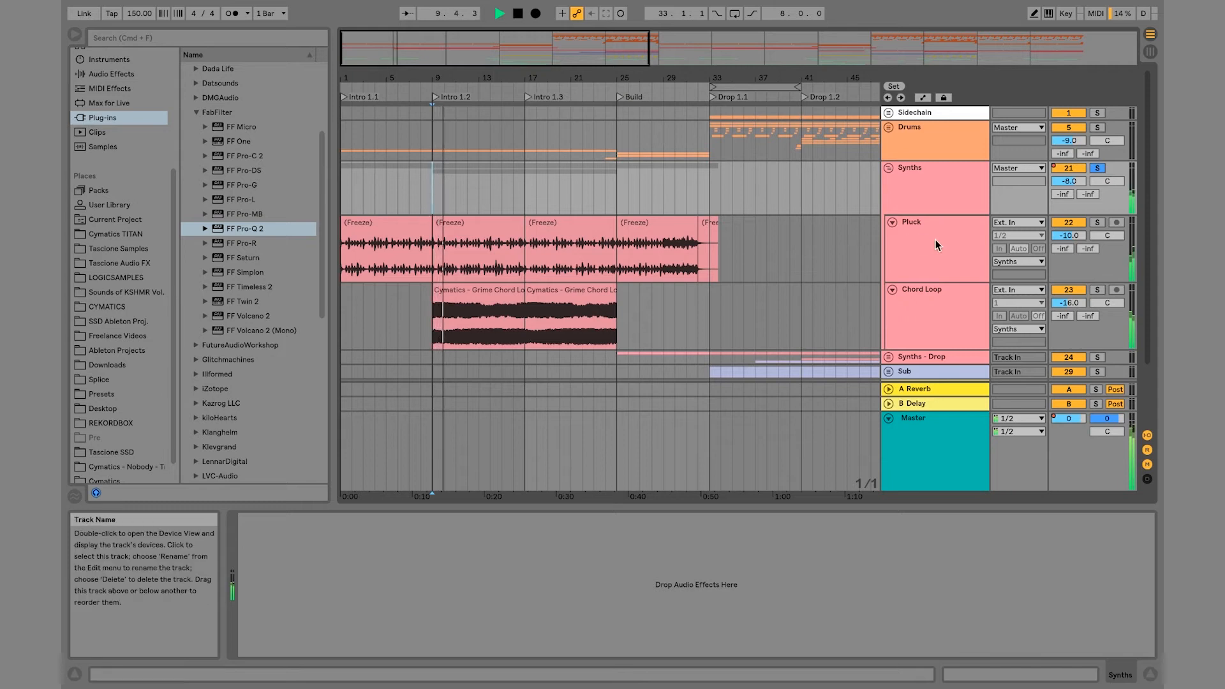
Step: Bypass and re-enable the Pluck track's effect rack to compare it while all the synths play
left_click(956, 251)
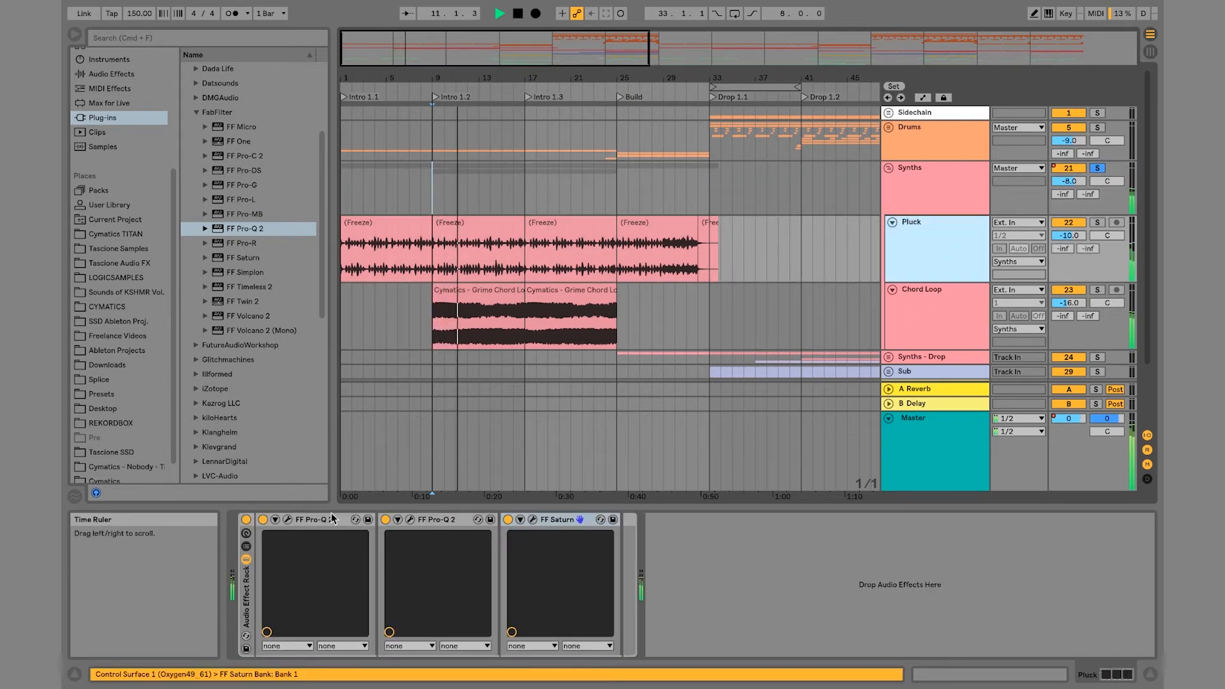
left_click(246, 520)
left_click(246, 520)
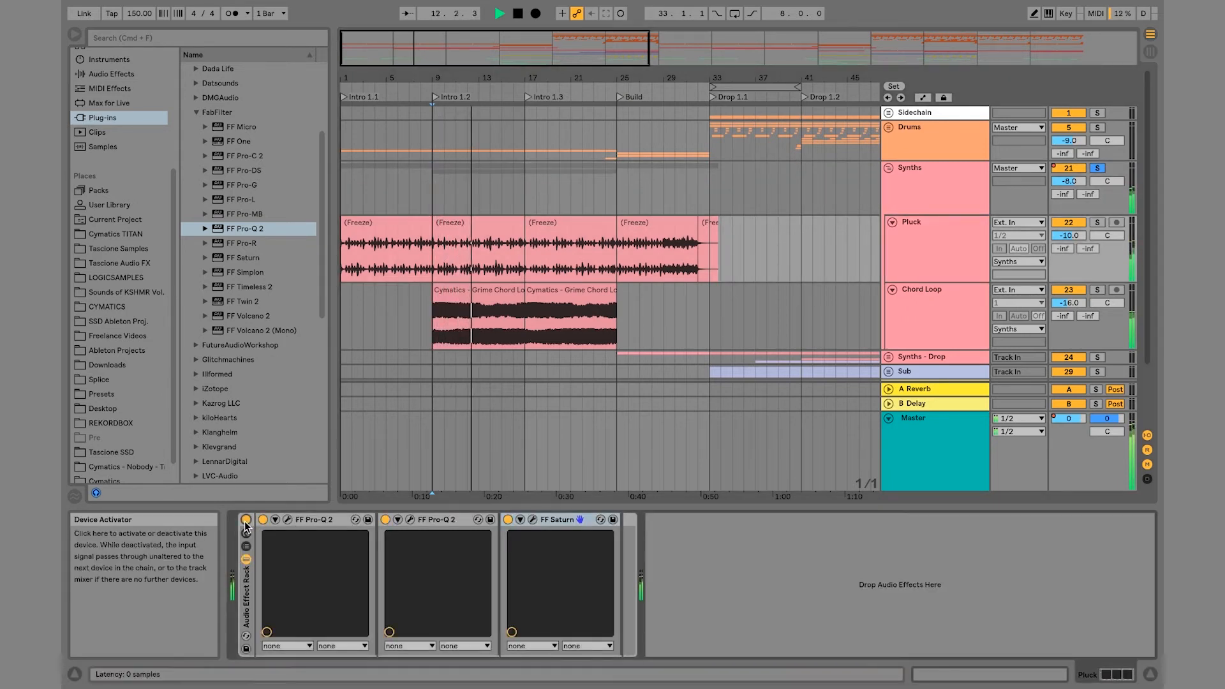
Step: Slightly lower the highest tone band in the Pluck track's Saturn, close the plug-in and stop playback
left_click(961, 249)
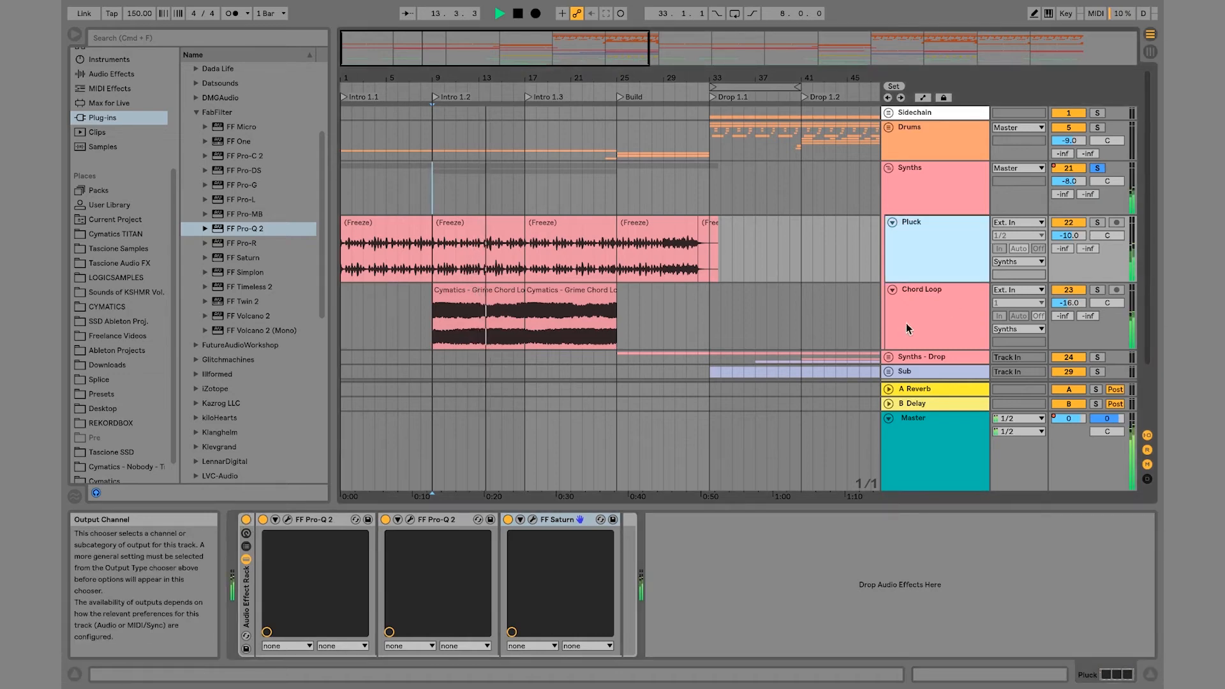
left_click(533, 520)
left_click_drag(595, 402, 595, 415)
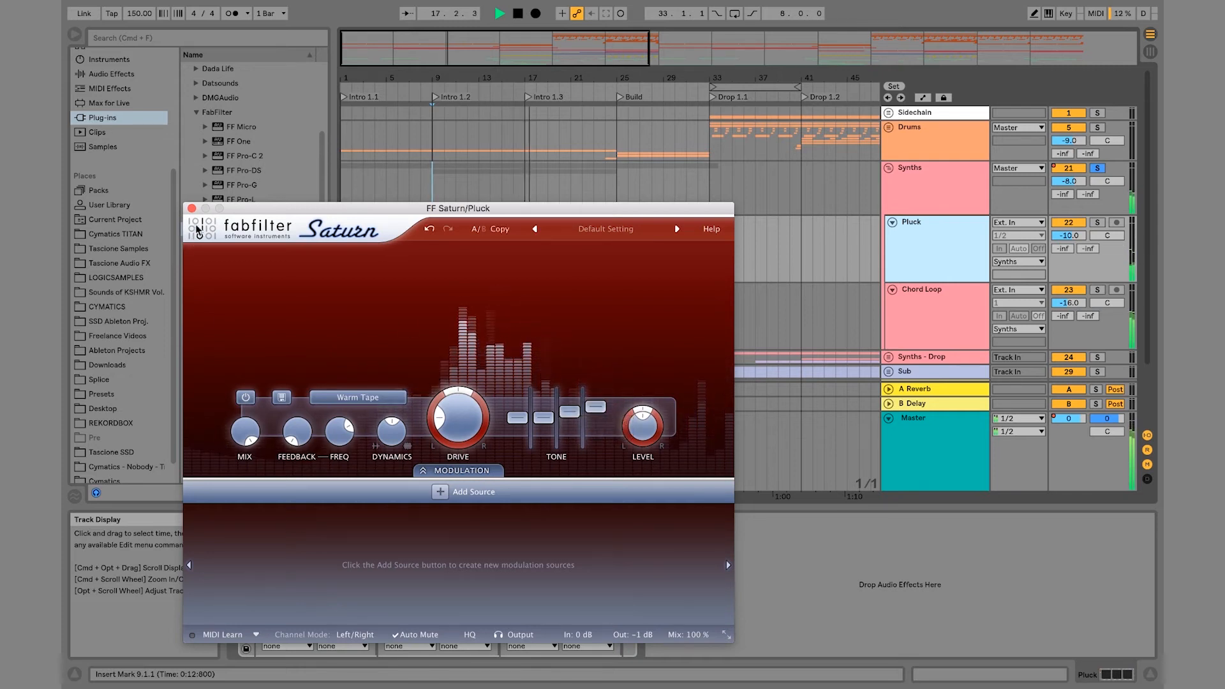
left_click_drag(595, 407, 595, 405)
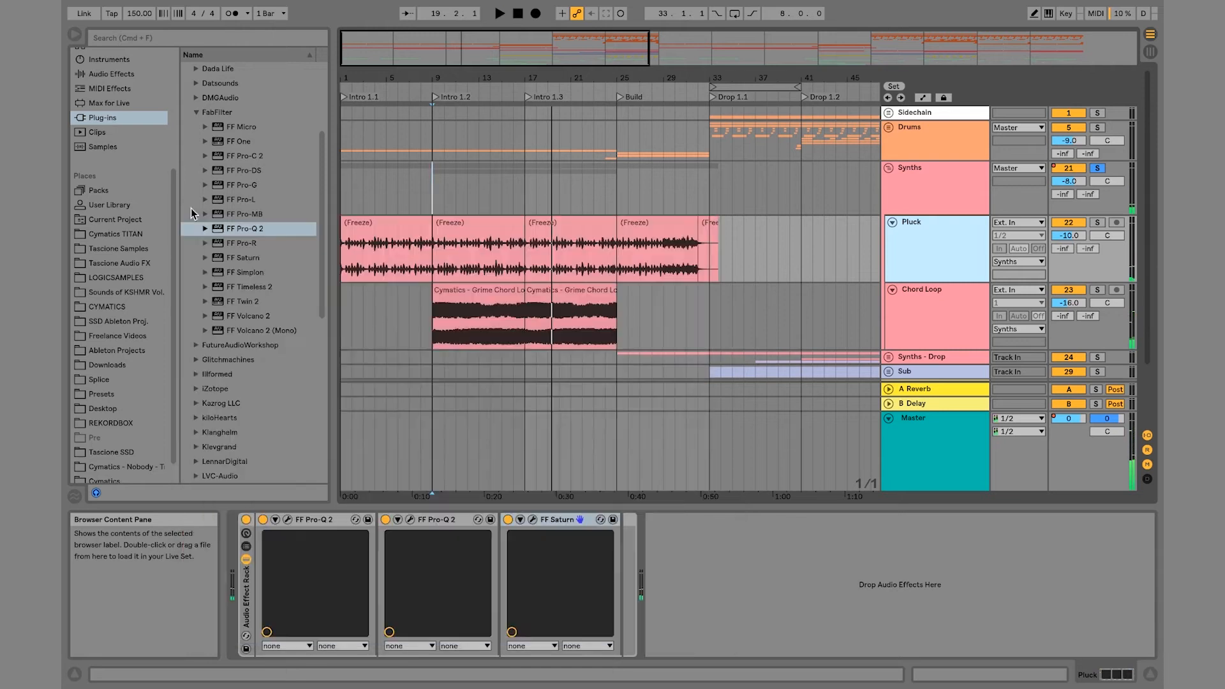
left_click(191, 208)
key("space")
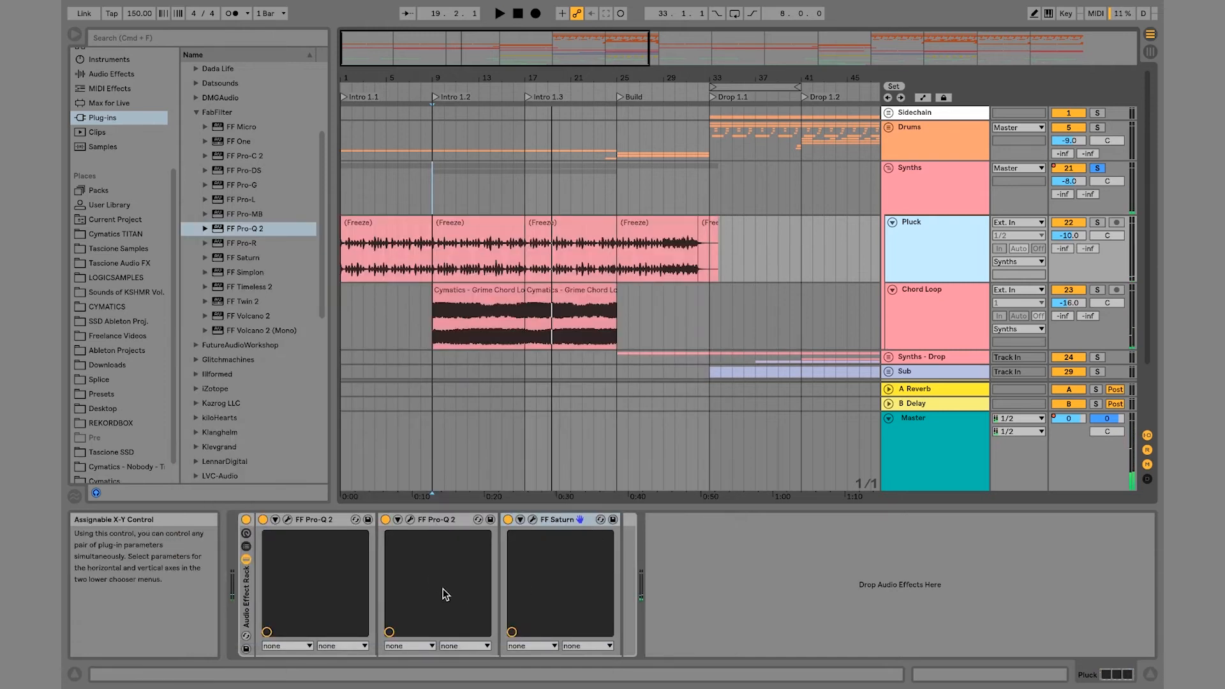
Step: Play the soloed Synths group from the start of the song and from bar 10
left_click(438, 259)
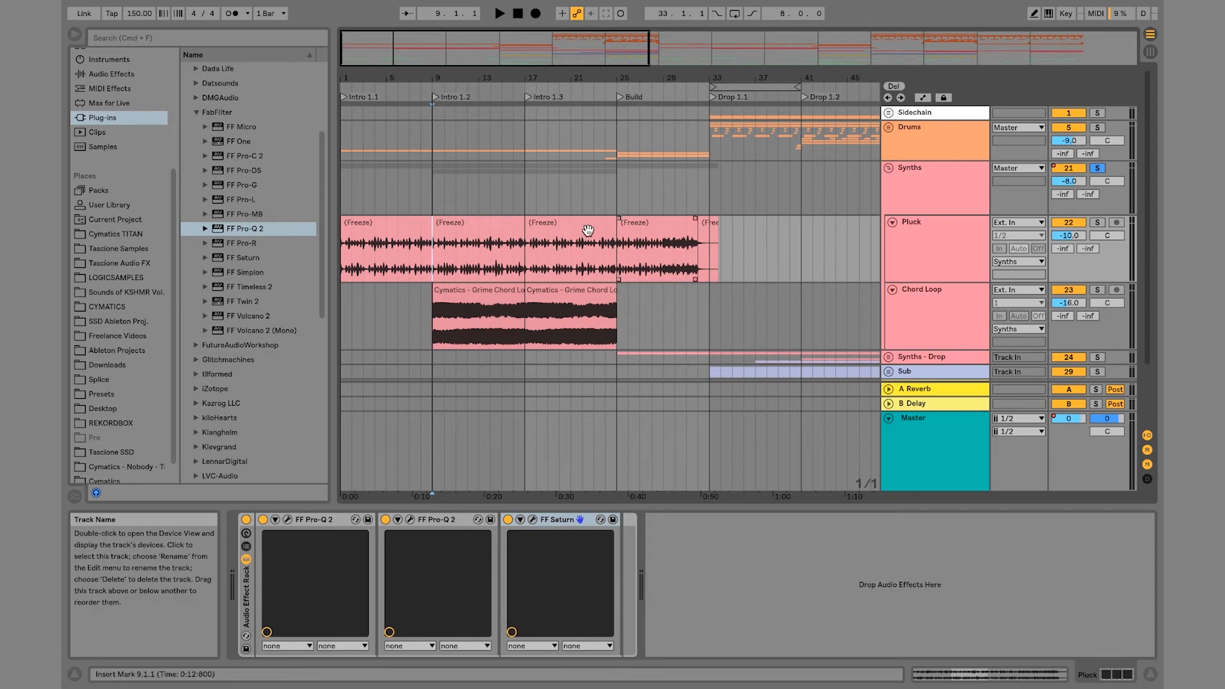
left_click(342, 203)
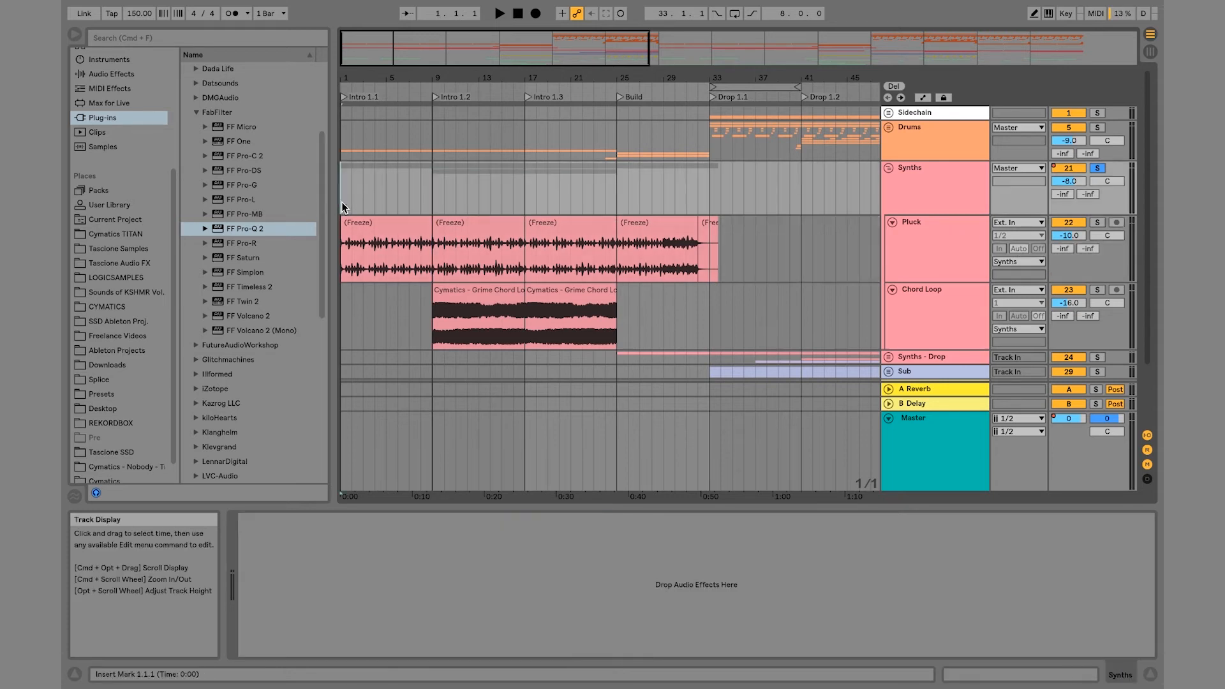
key("space")
left_click(441, 203)
key("space")
key("space")
Step: Add a Pro-MB multiband compressor to the Synths group and play from bar 10
left_click(933, 190)
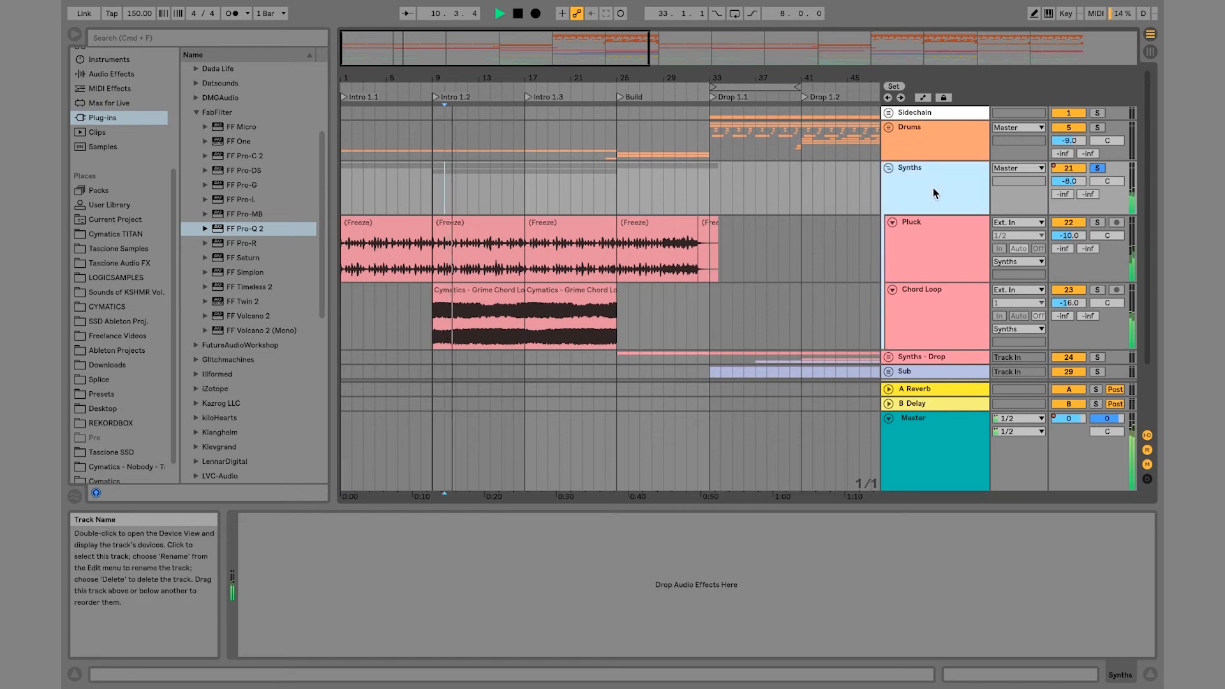
left_click(258, 215)
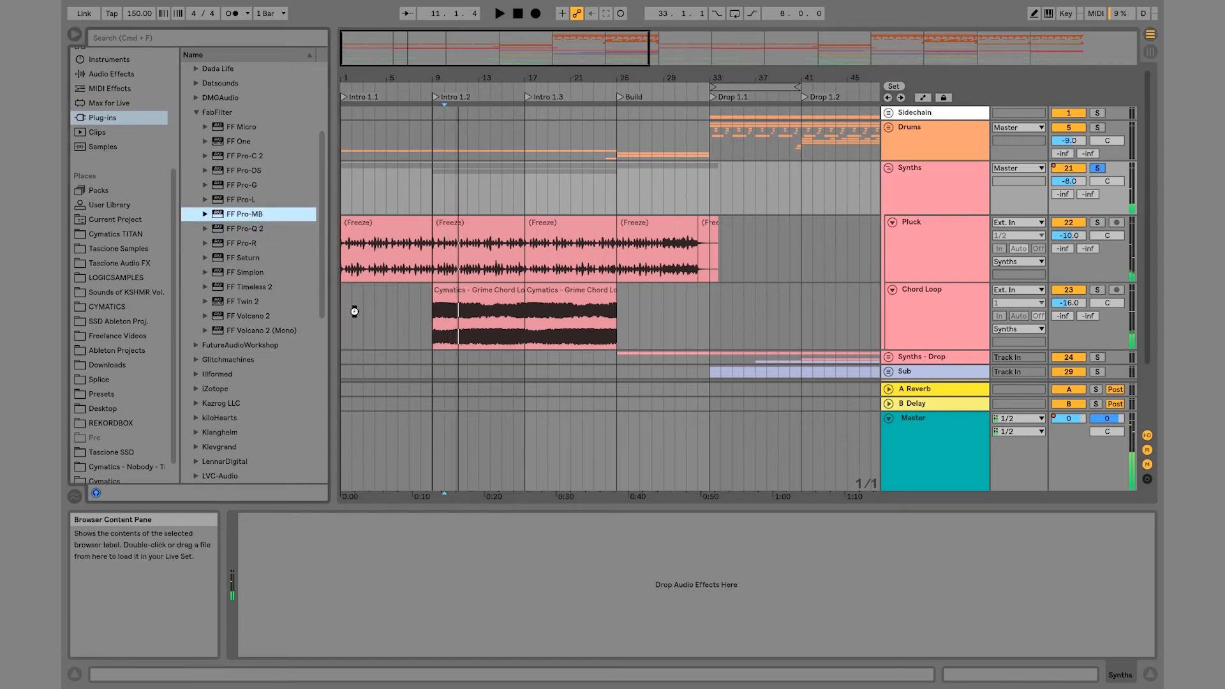
key("space")
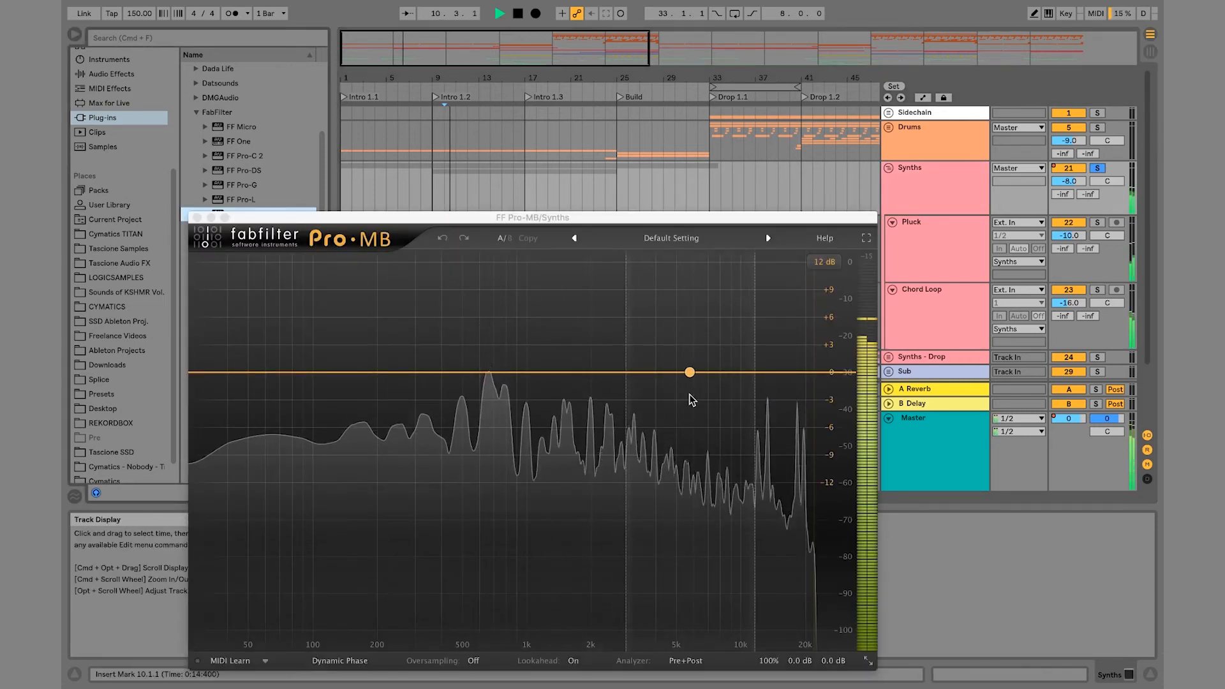
Step: Step through Pro-MB's Mix Bus presets from Dynamic Goodness bM and settle on Harsh Upper-Mid and Highs Control bM
left_click(692, 240)
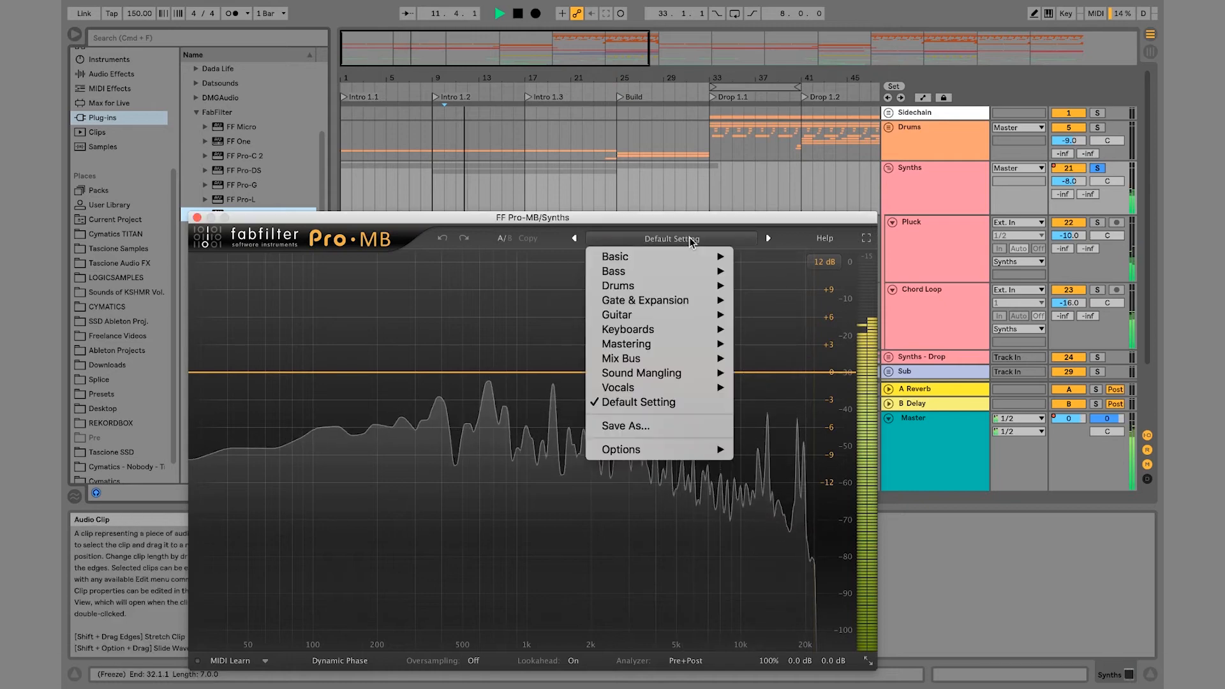
mouse_move(677, 359)
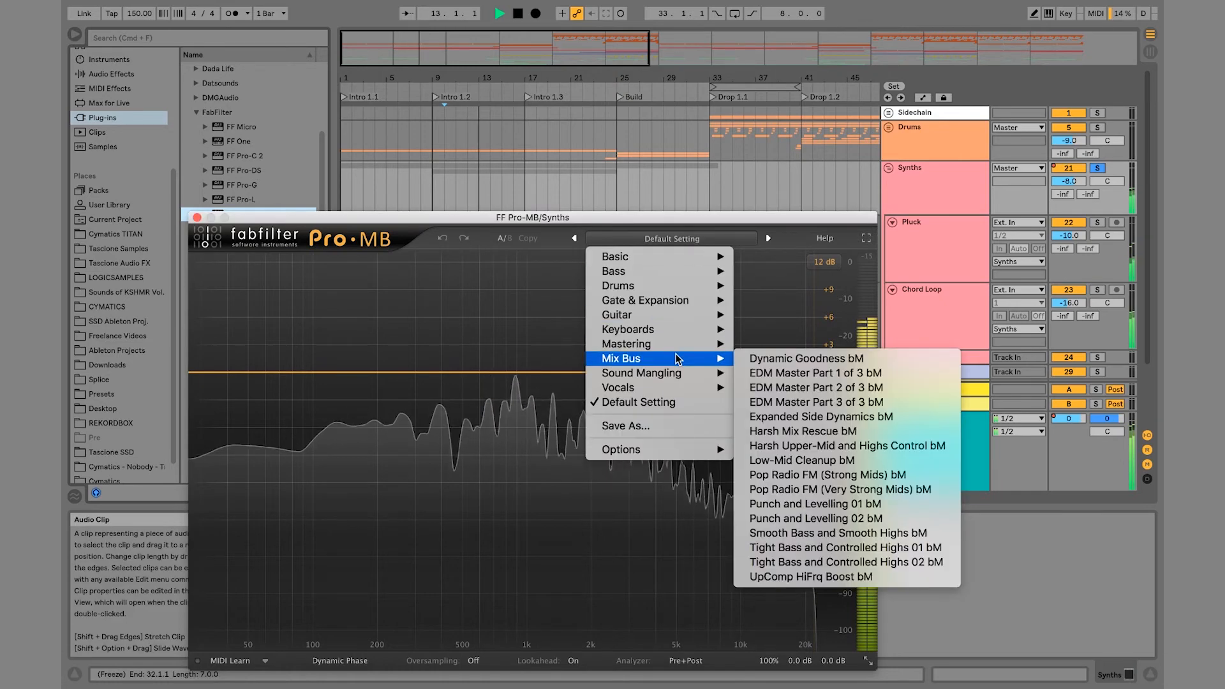
left_click(791, 359)
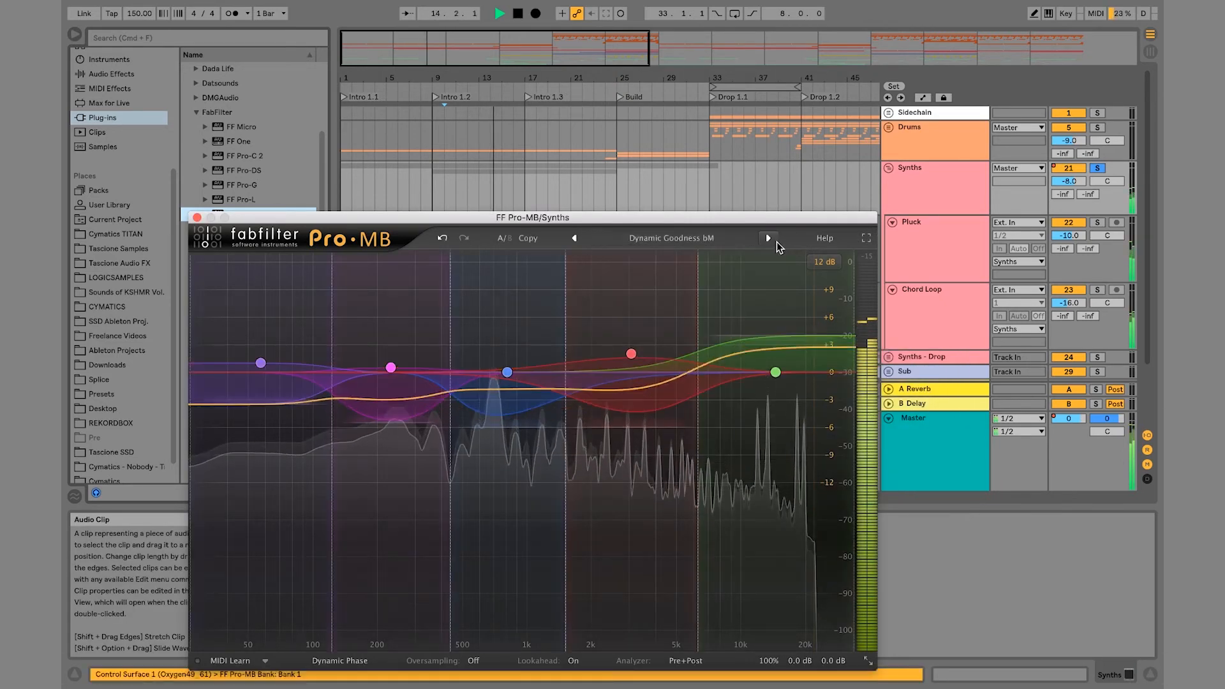
left_click(773, 239)
left_click(774, 239)
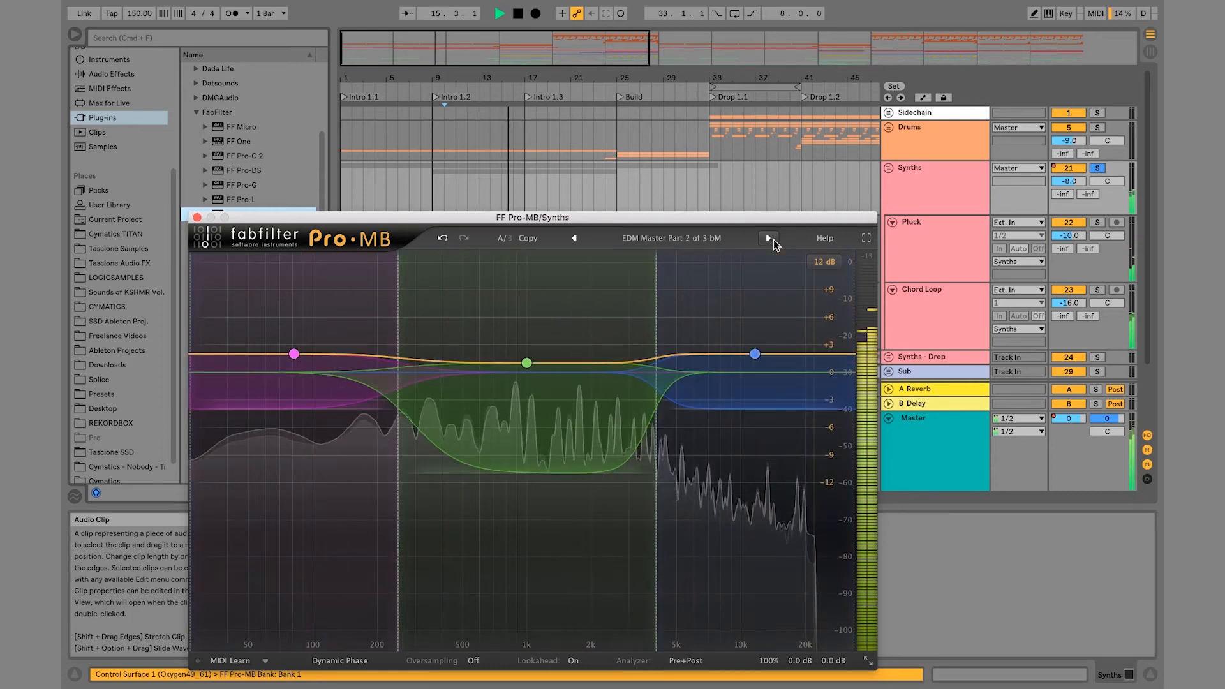
left_click(773, 240)
left_click(773, 239)
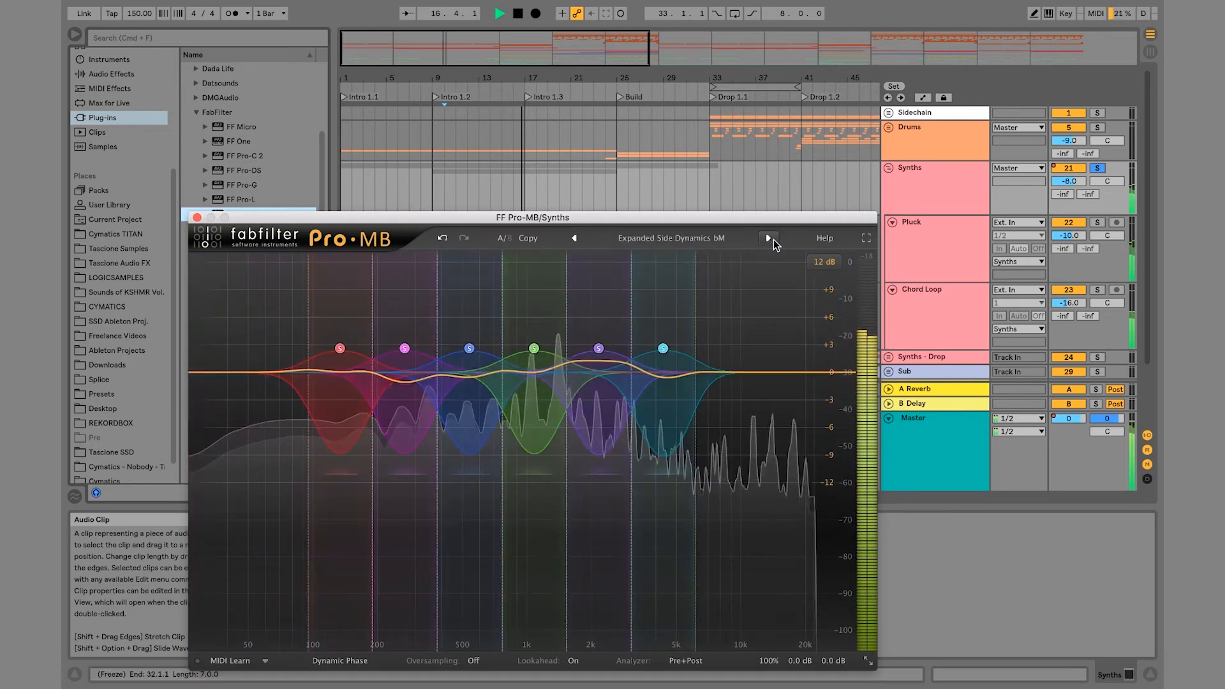
left_click(769, 238)
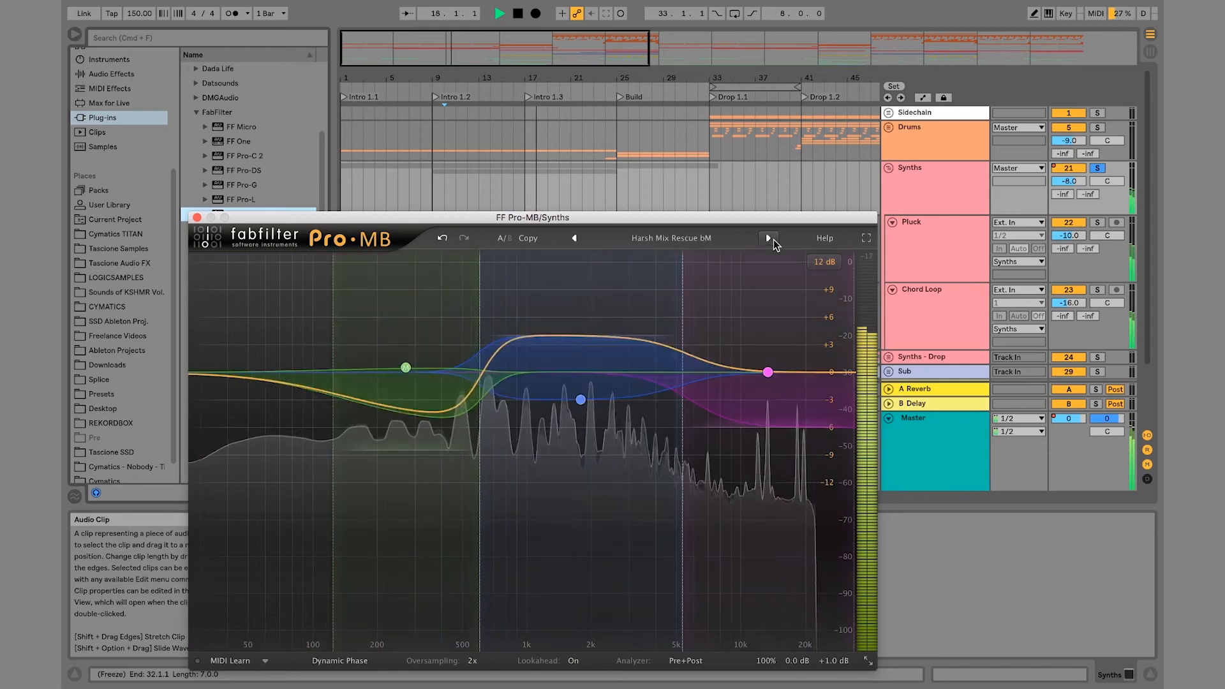
left_click(769, 238)
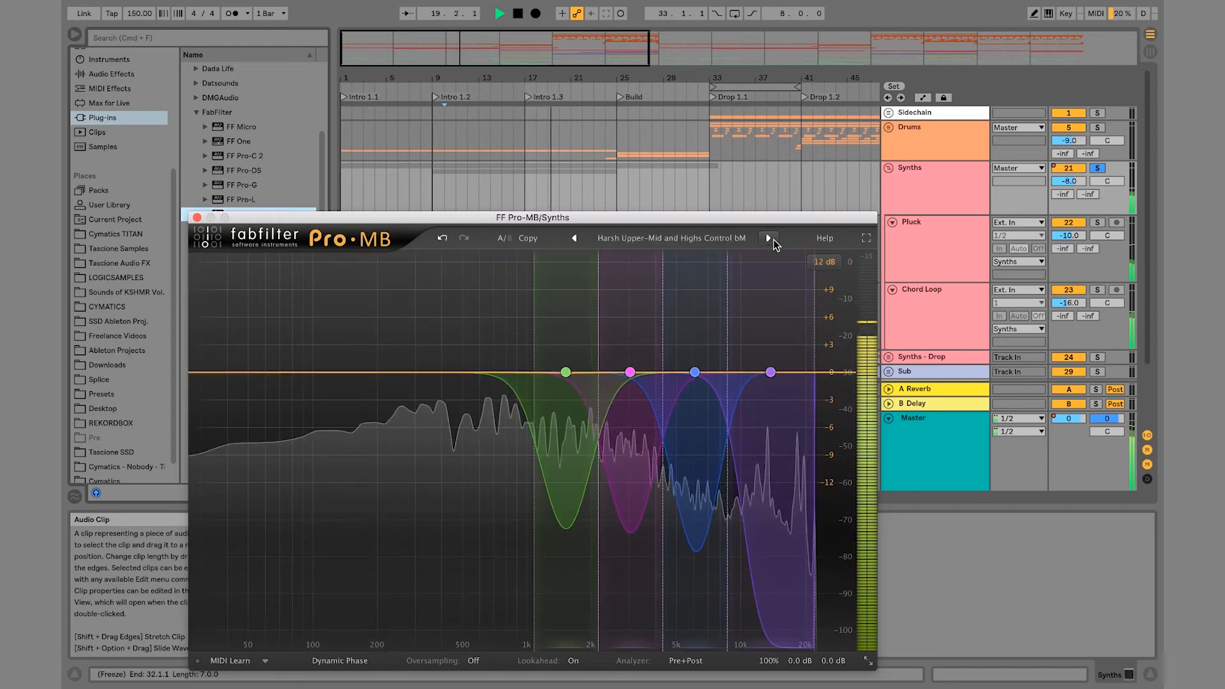
left_click(197, 217)
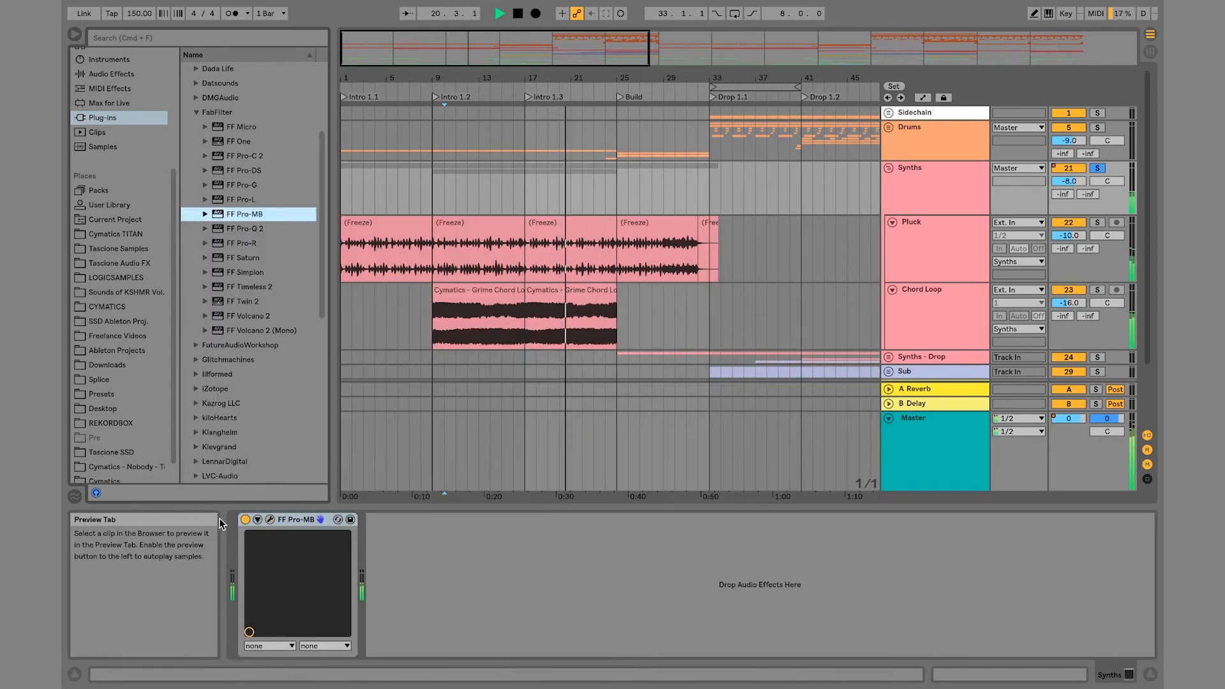
Step: Bypass and re-enable Pro-MB on the Synths group to compare the sound, and reopen its editor
left_click(245, 519)
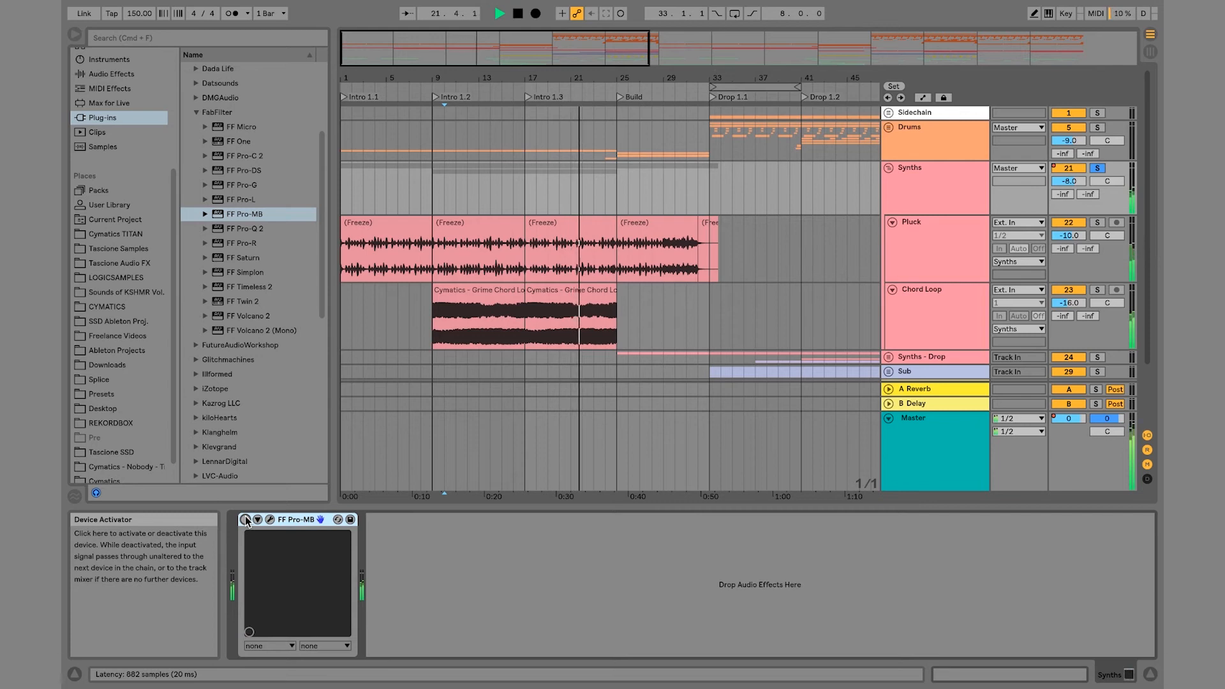
left_click(245, 520)
left_click(270, 520)
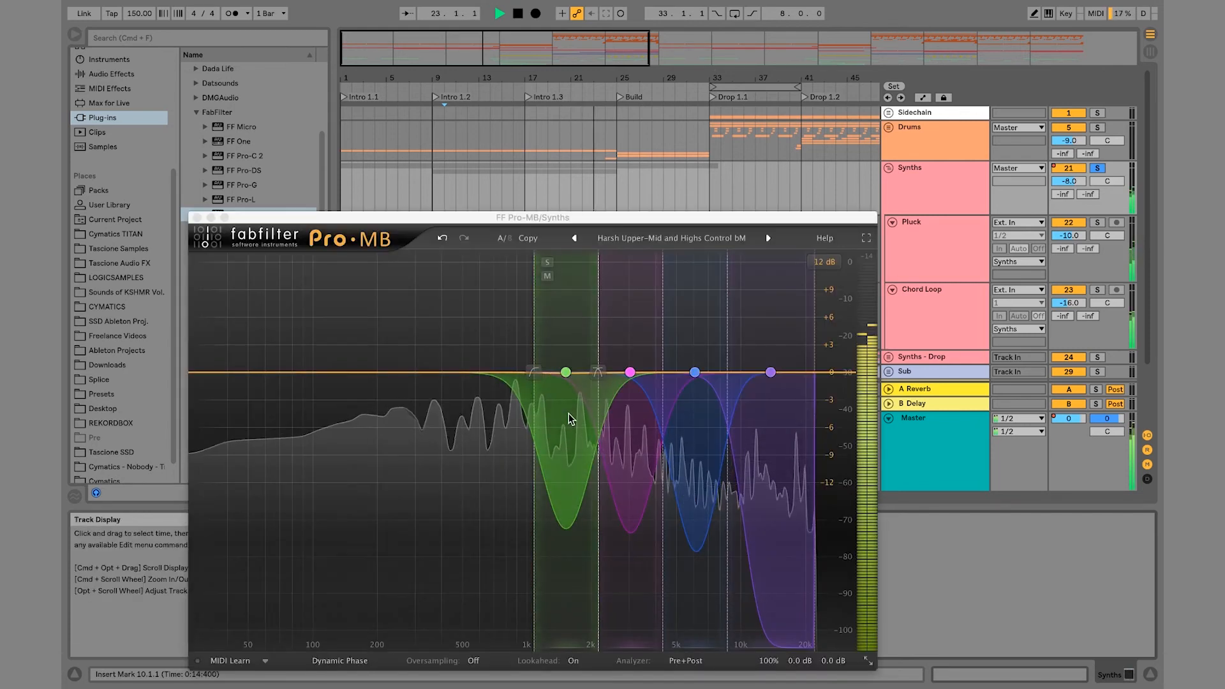
Step: Load Pro-MB's Low-Mid Cleanup bM preset on the Synths group, closing and reopening its editor
left_click(768, 239)
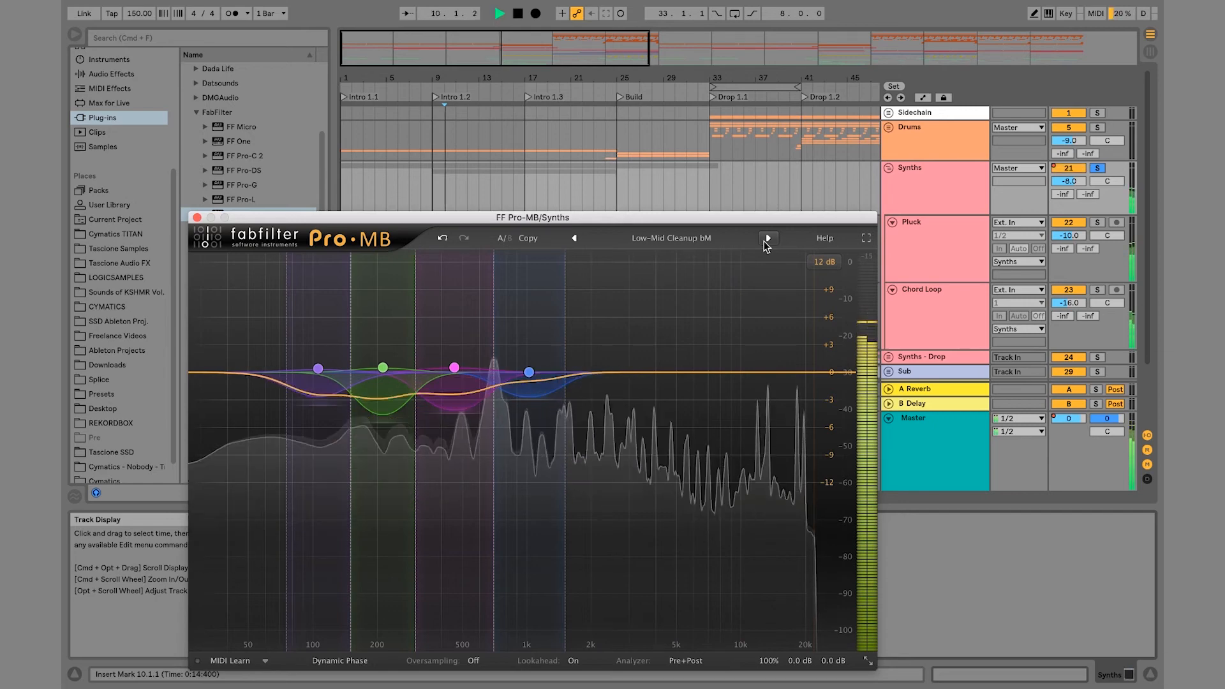
left_click(197, 218)
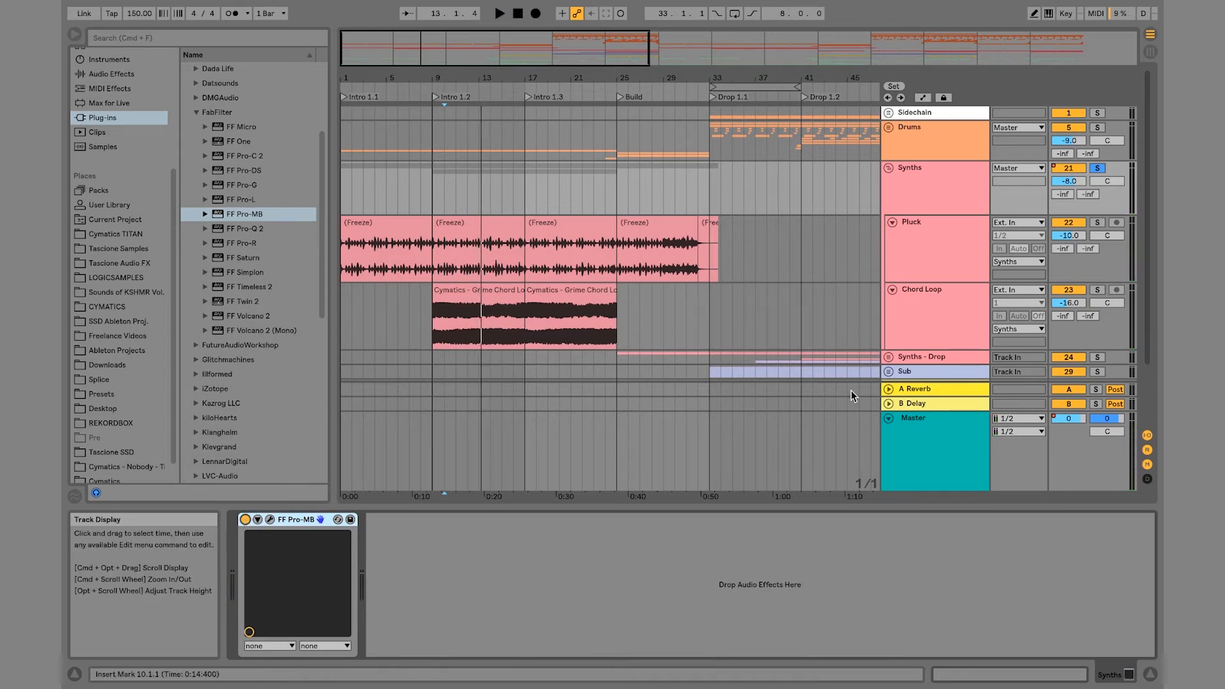
left_click(270, 519)
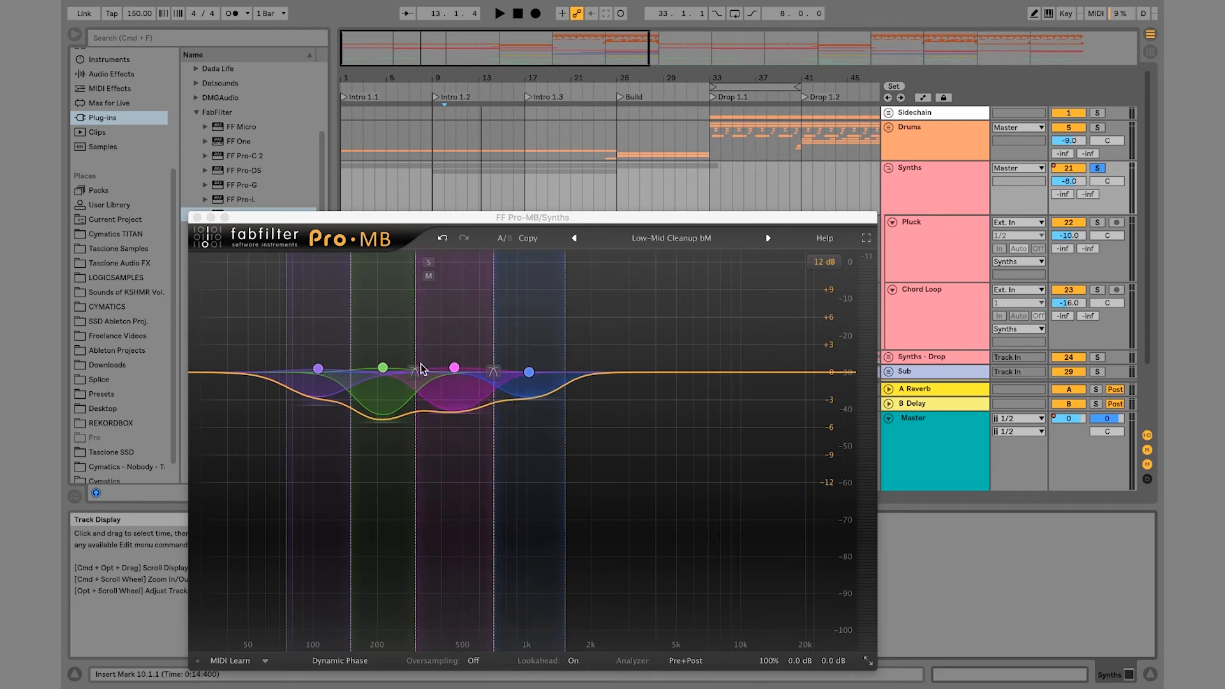
Step: Lower Pro-MB's Band 3 level to +0.27 dB, try a different threshold for that band and undo the last change
mouse_move(383, 368)
left_mouse_down()
mouse_move(382, 329)
mouse_move(372, 410)
mouse_move(374, 318)
mouse_move(382, 365)
left_mouse_up()
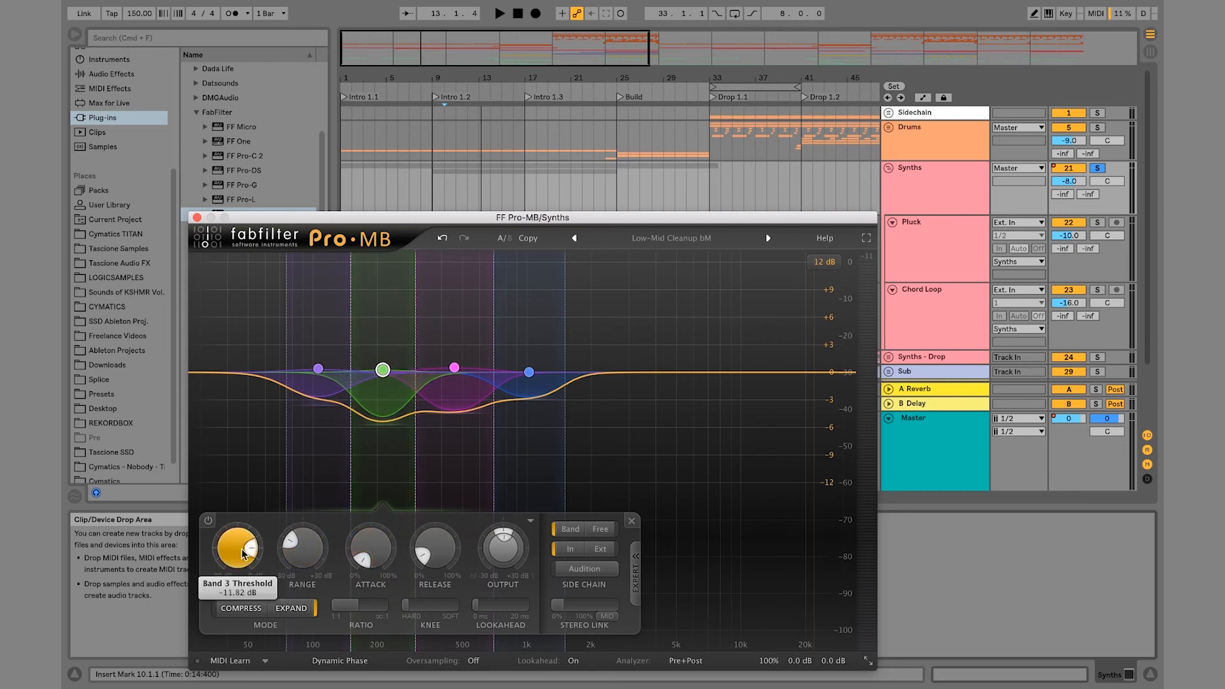
left_click_drag(214, 626, 217, 565)
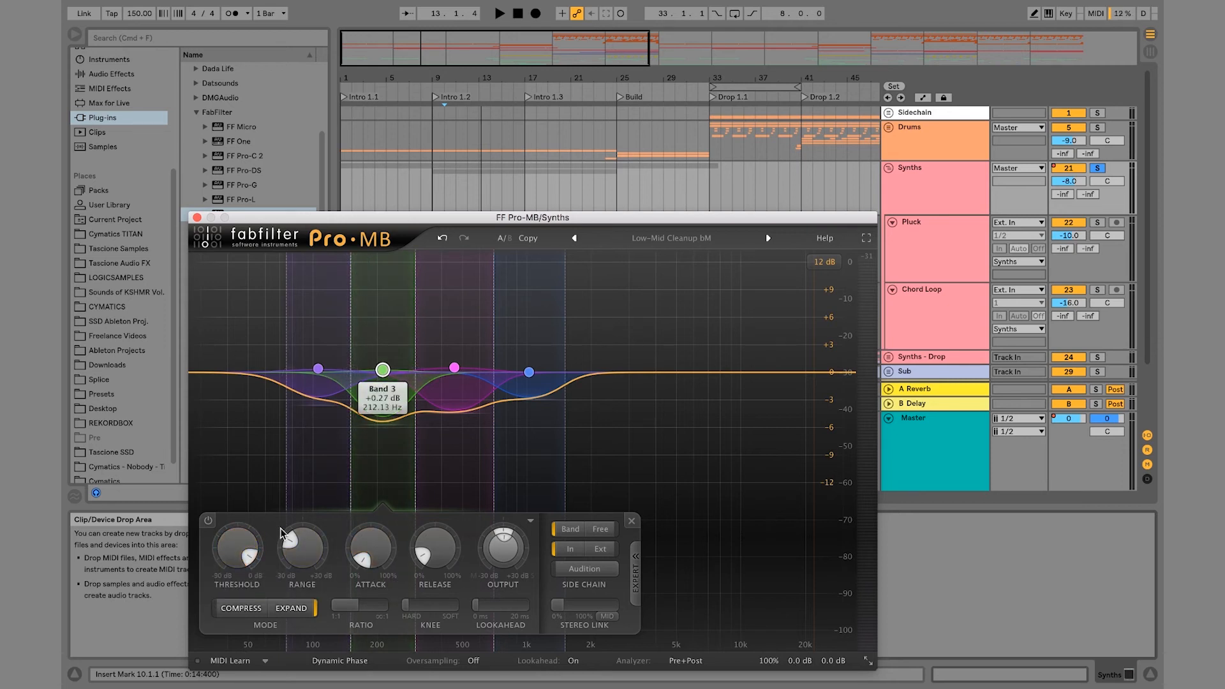
left_click(442, 238)
Step: Play the soloed Synths group while selecting Pro-MB's bands in turn to examine how each one reacts
key("space")
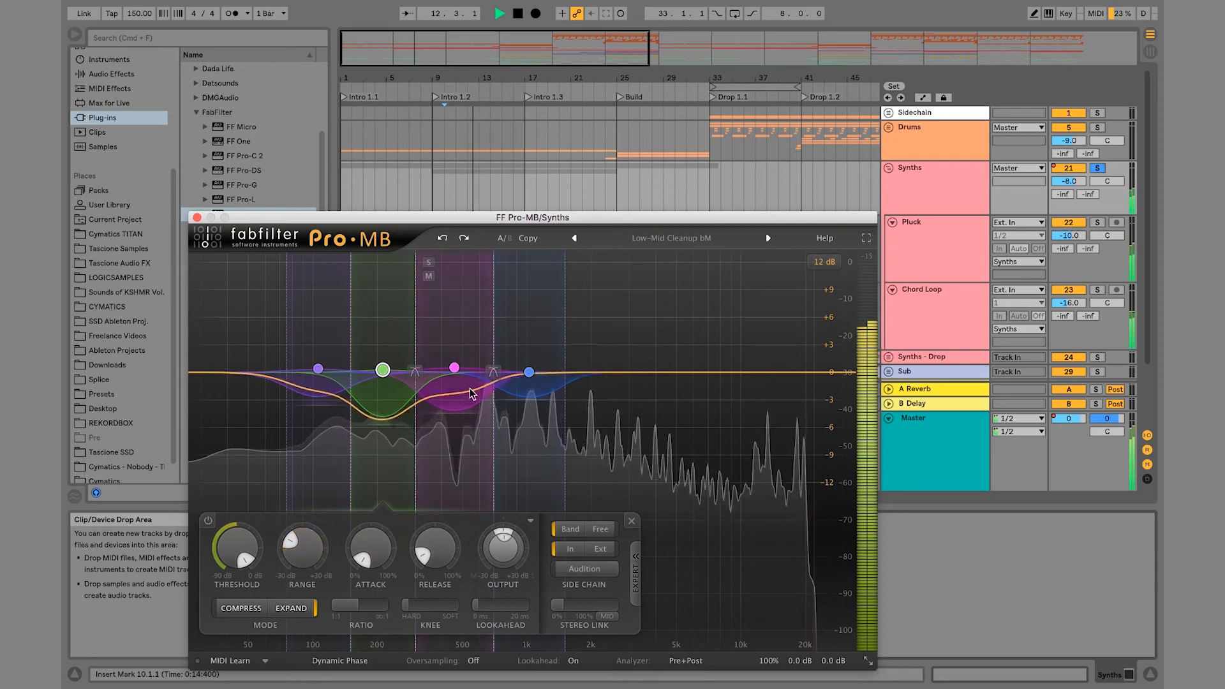
left_click(456, 373)
left_click(529, 373)
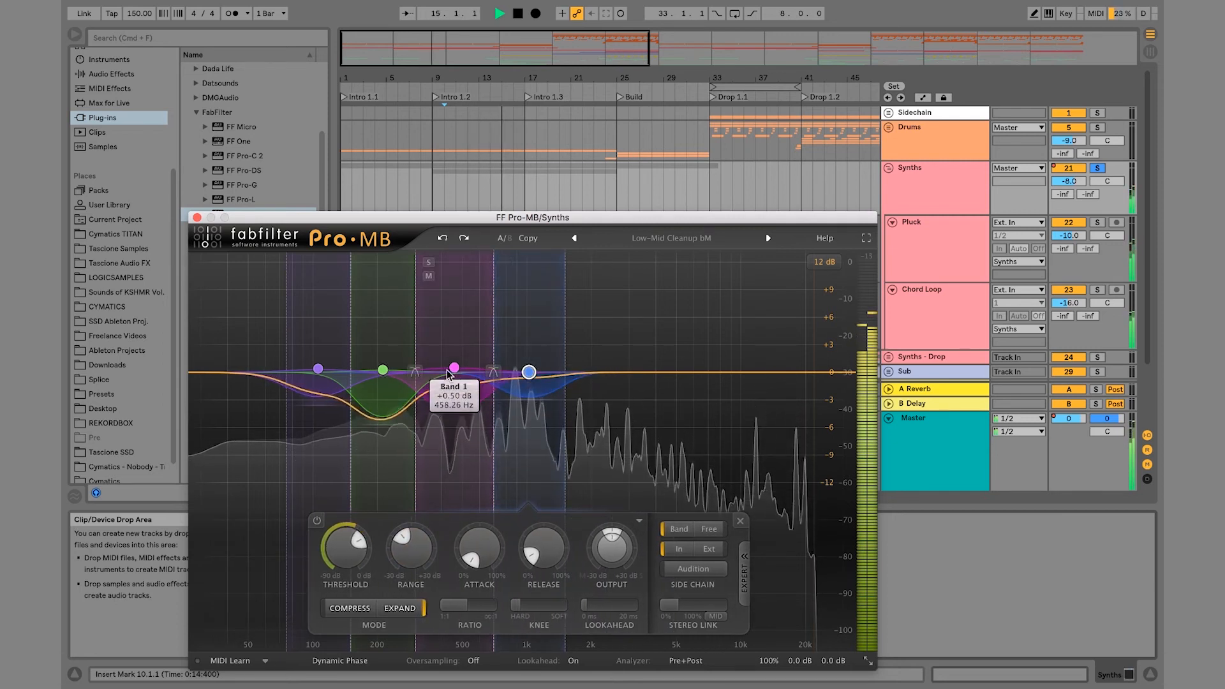
left_click(317, 369)
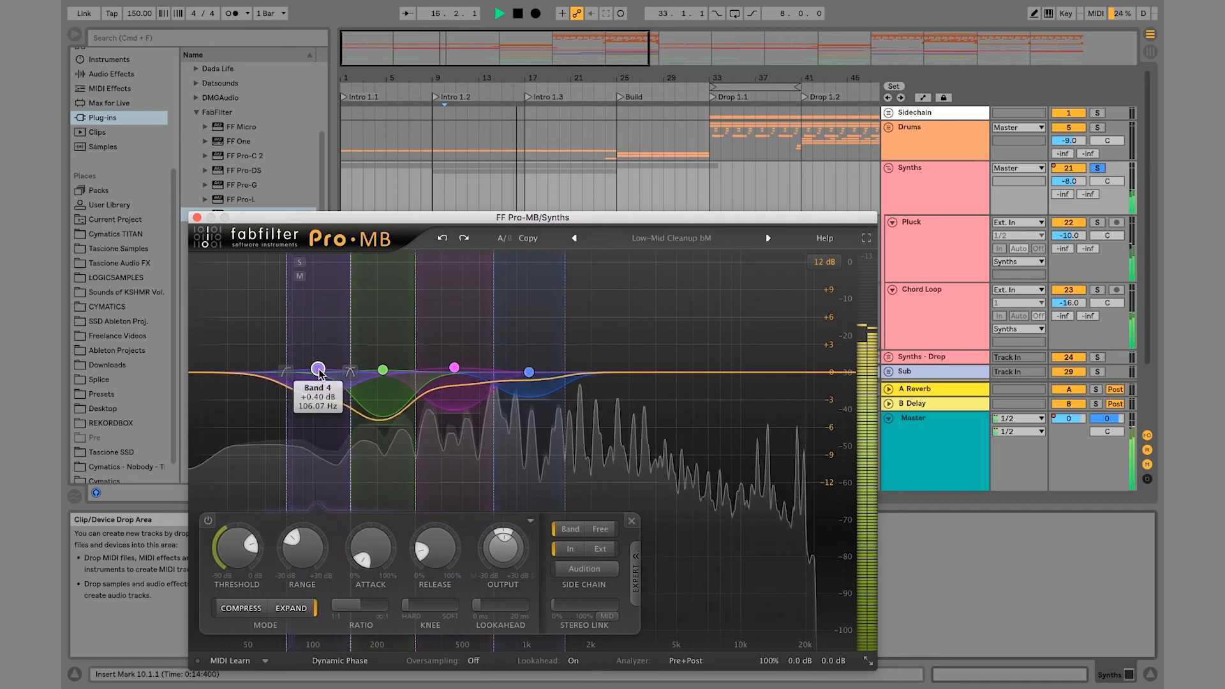
left_click(197, 218)
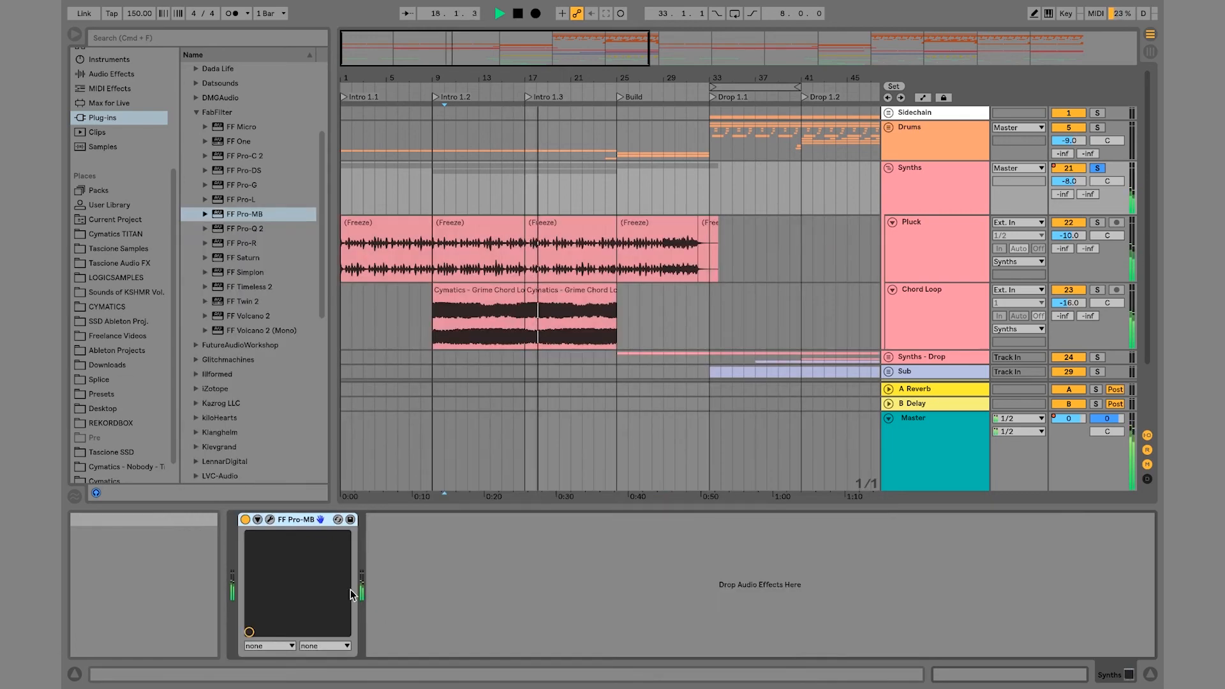
left_click(271, 522)
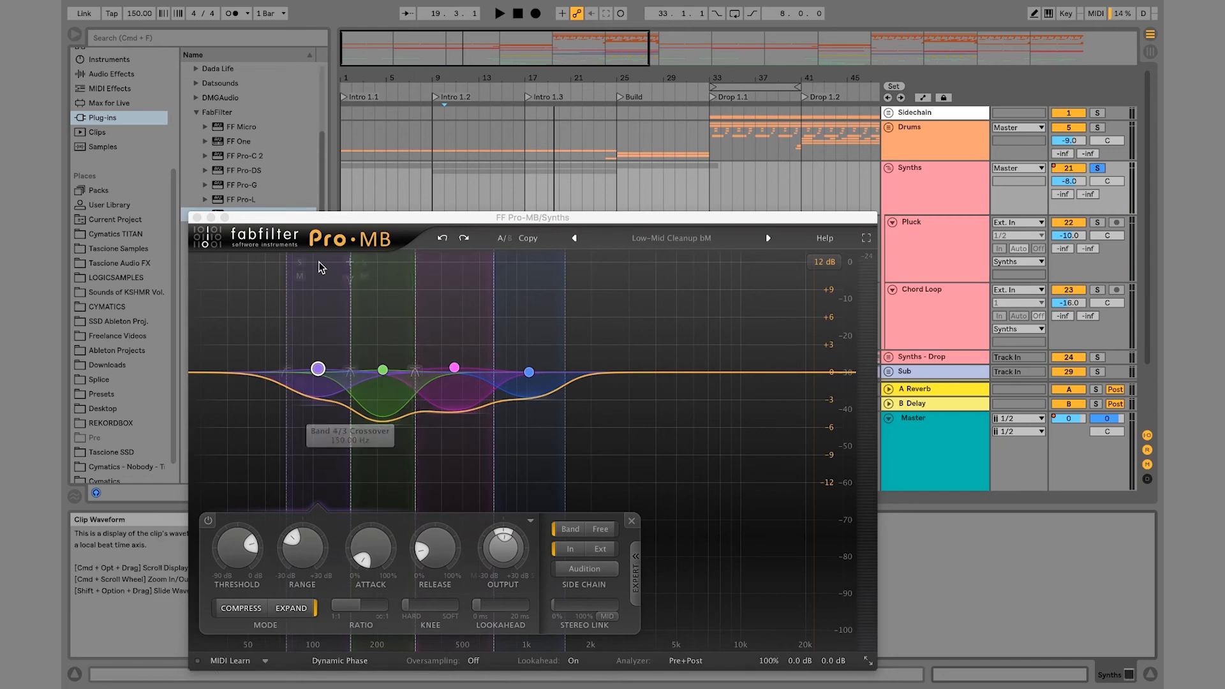
left_click(198, 218)
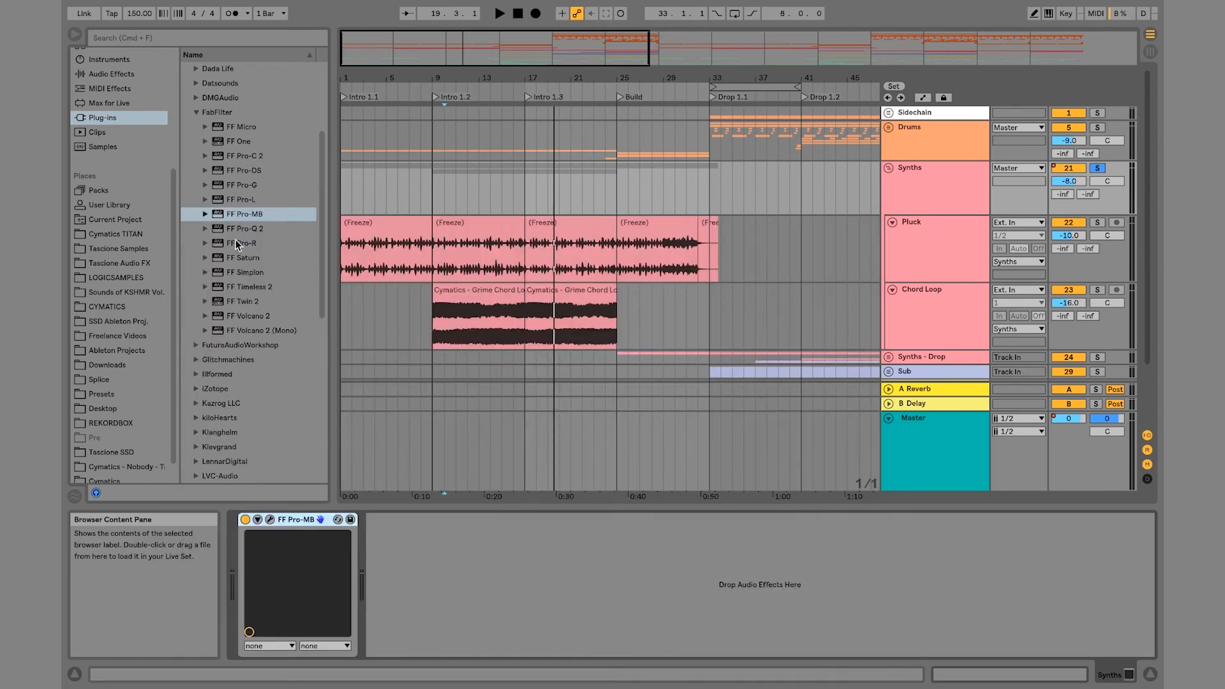
Step: Add a Pro-Q 2 equalizer after Pro-MB on the Synths group and check the Pluck track's device chain
left_click_drag(246, 229, 408, 340)
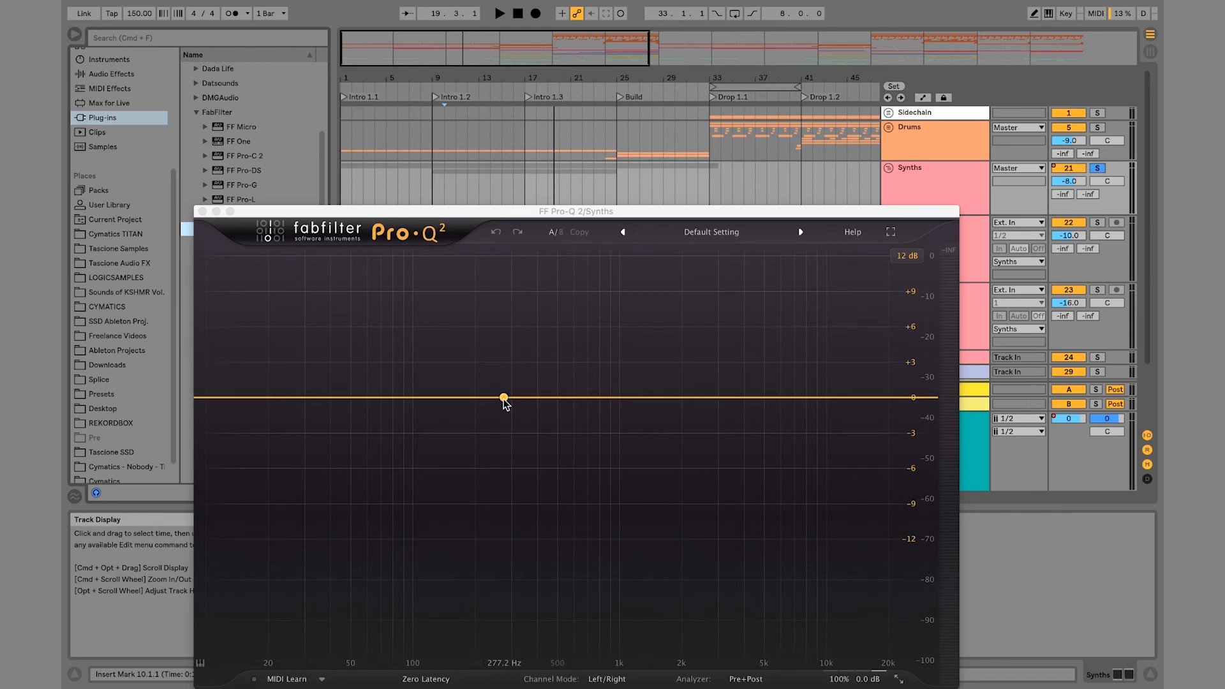
left_click(203, 211)
left_click(962, 269)
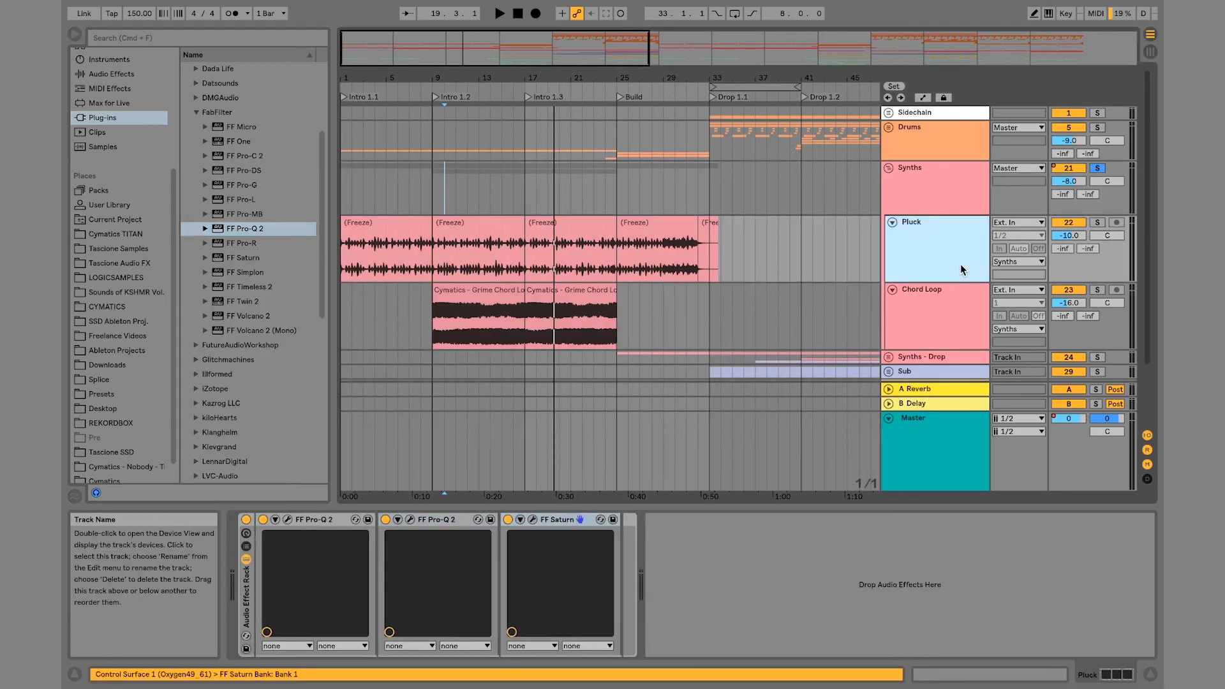
left_click(951, 189)
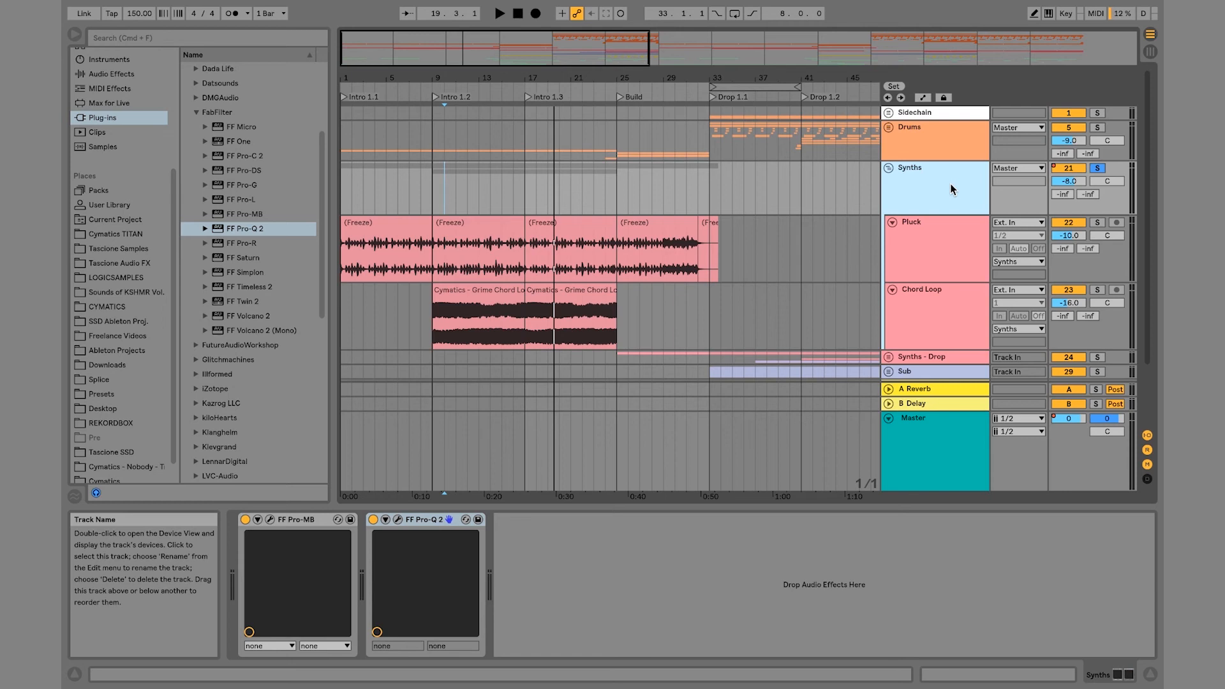
Step: Reopen Pro-MB on the Synths group and play the song to examine its effect on the low mids
left_click(270, 519)
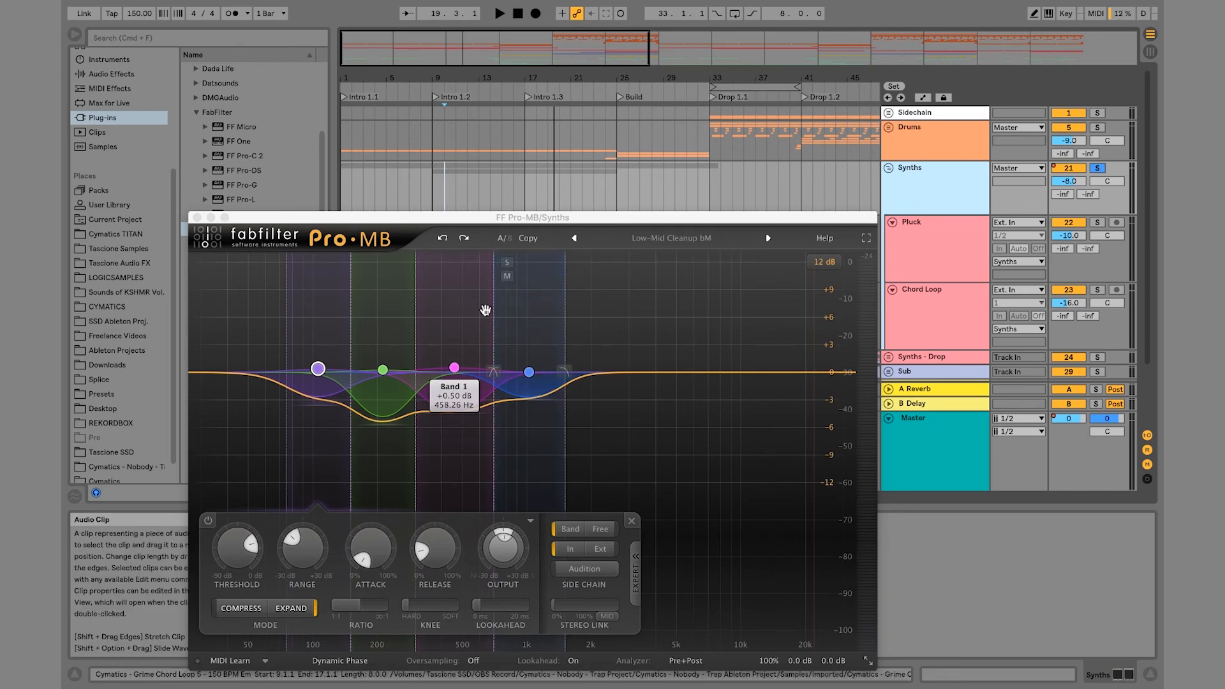
left_click(197, 218)
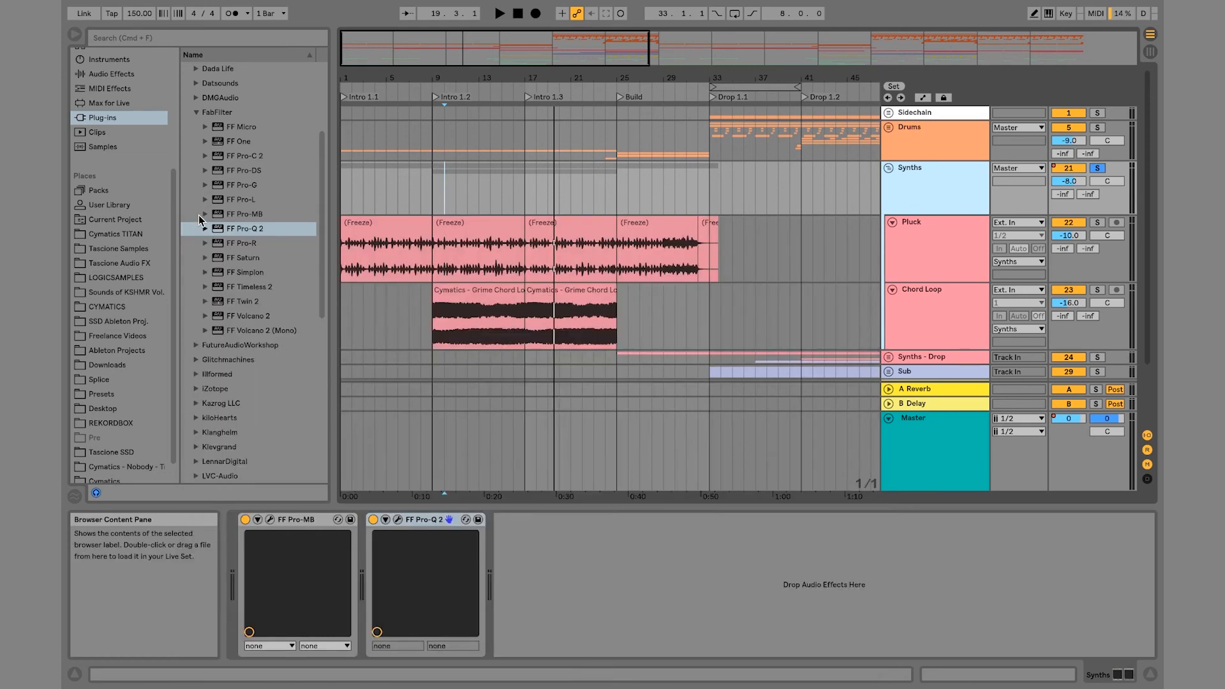
left_click(313, 527)
left_click(275, 520)
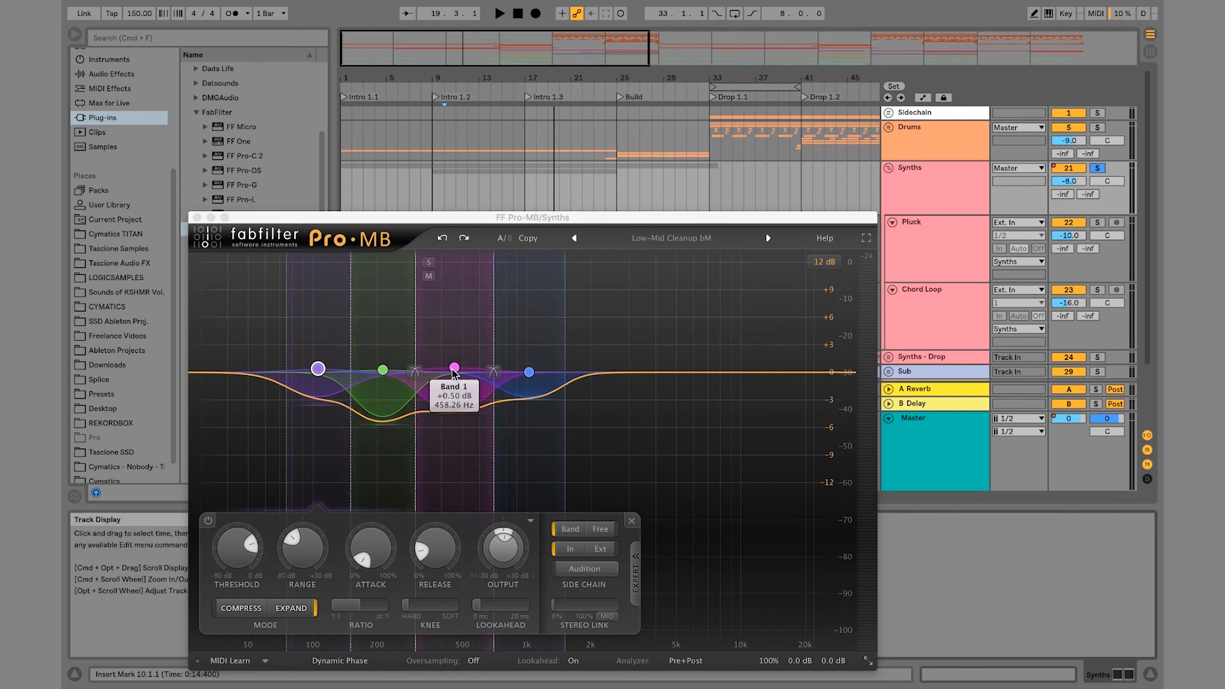
key("space")
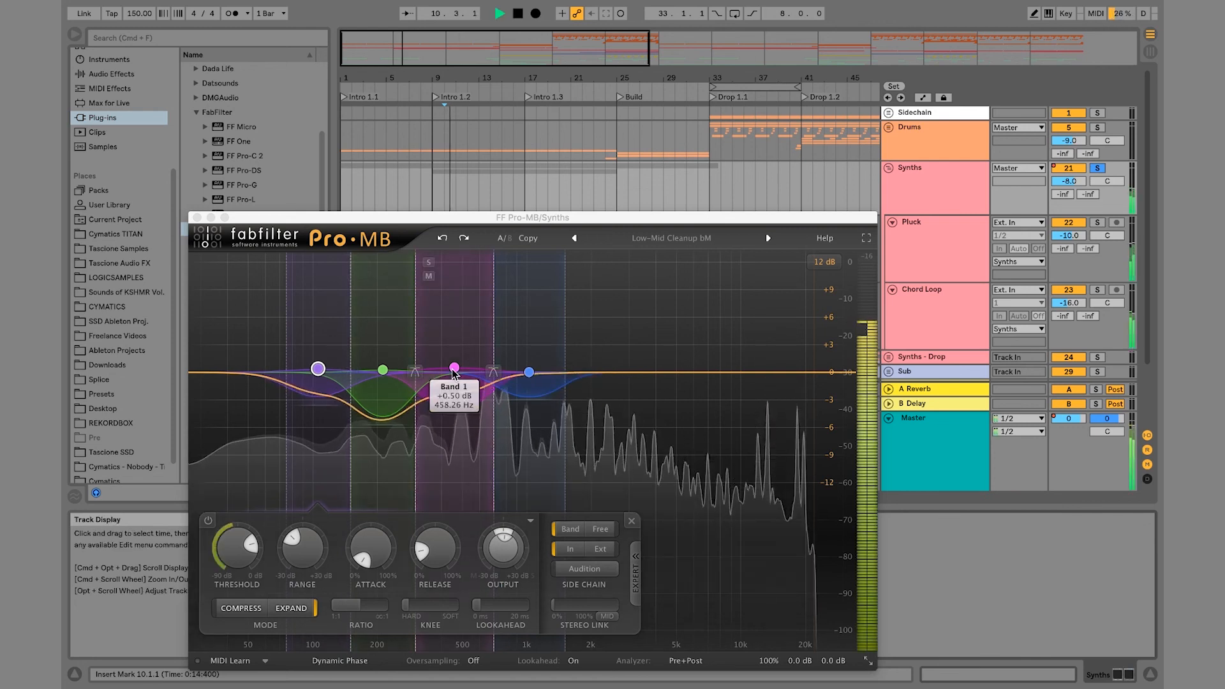
Step: Browse Pro-MB's Mix Bus, Vocals and Basic preset categories without loading a preset
left_click(691, 240)
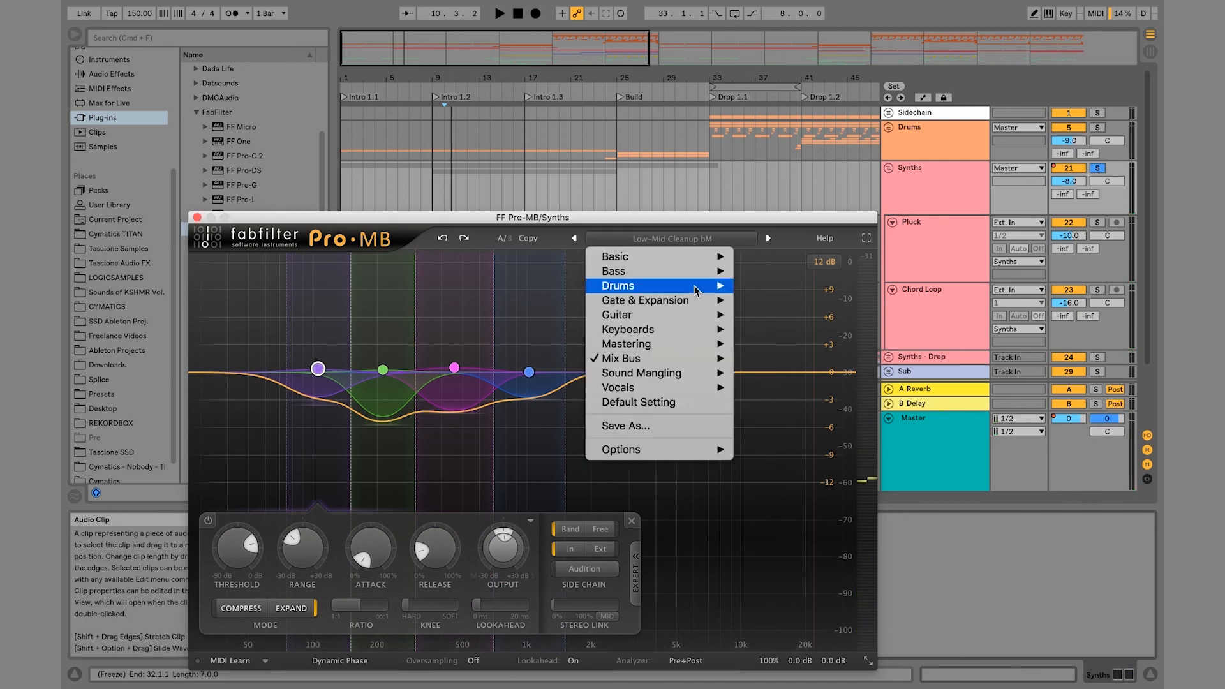
mouse_move(696, 360)
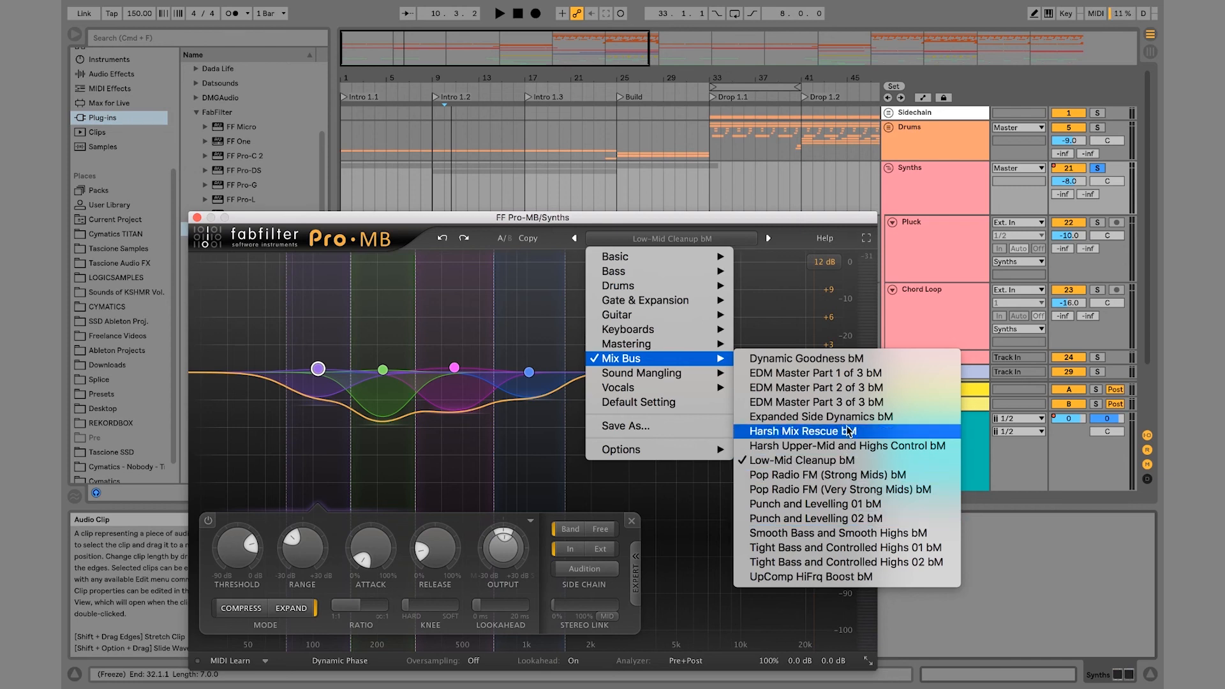
mouse_move(678, 388)
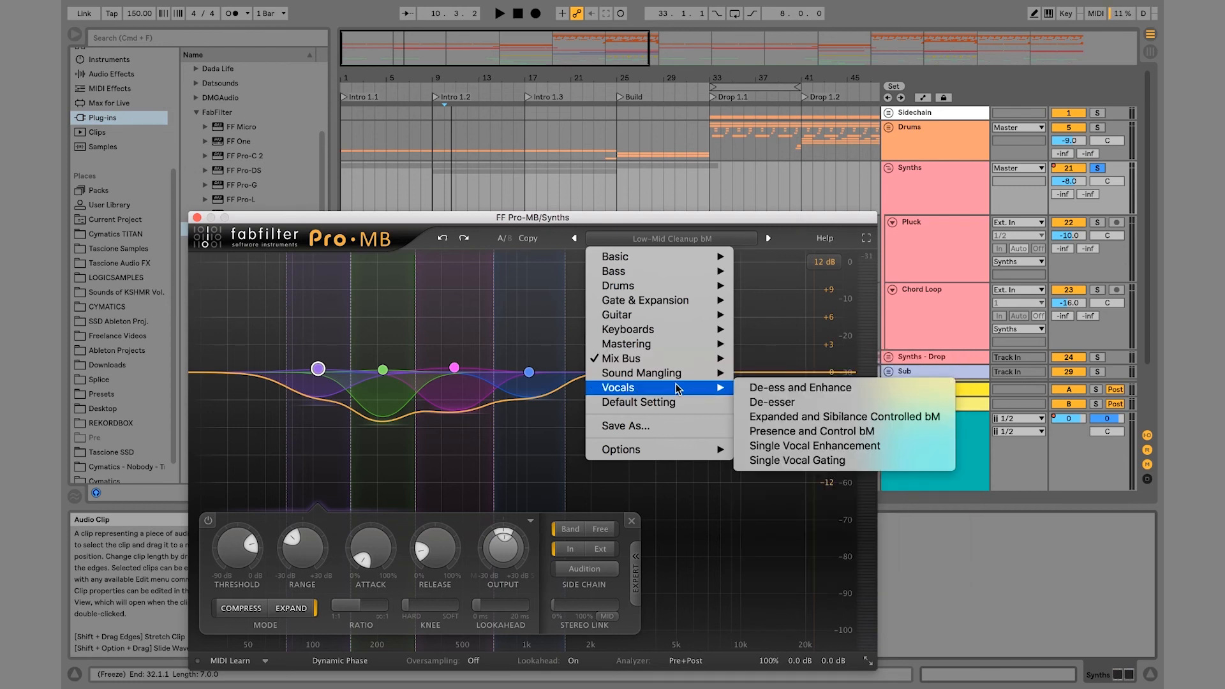
mouse_move(667, 344)
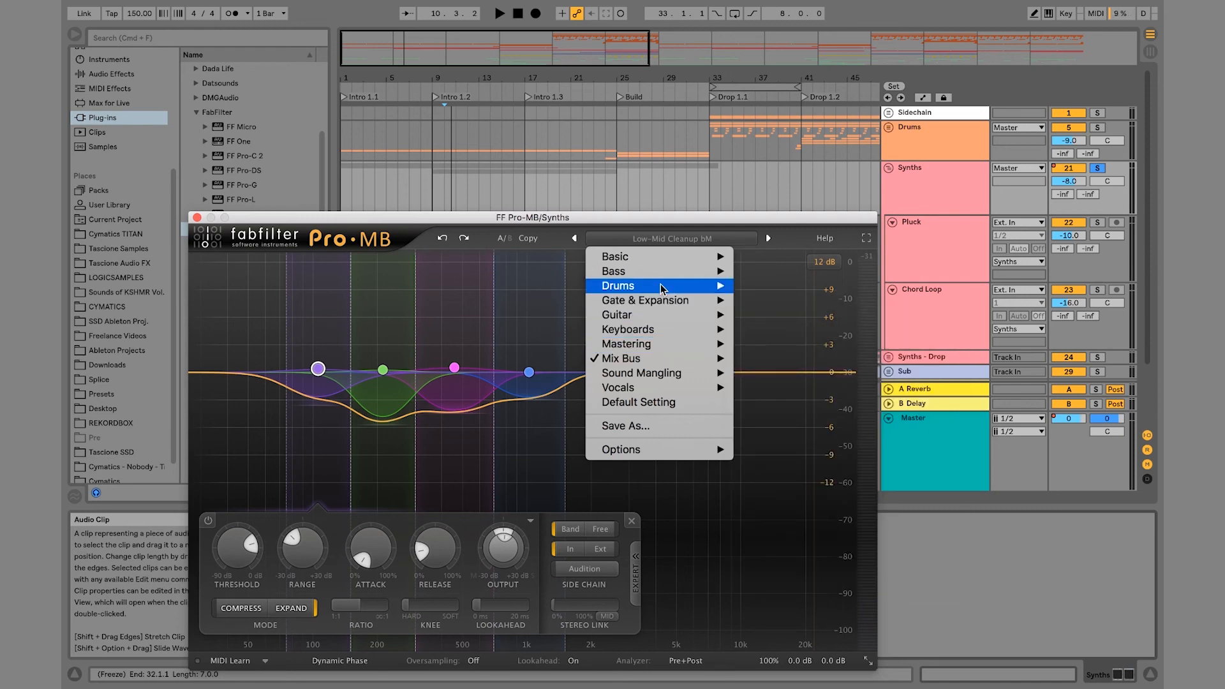
mouse_move(672, 271)
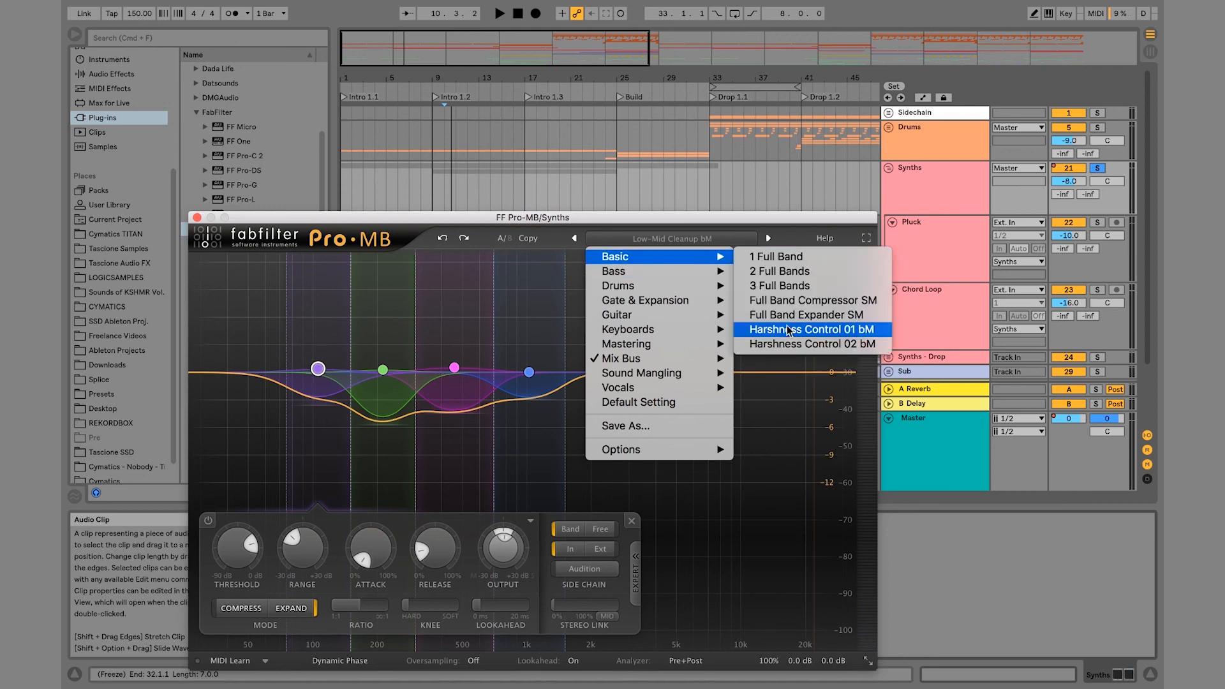
left_click(421, 304)
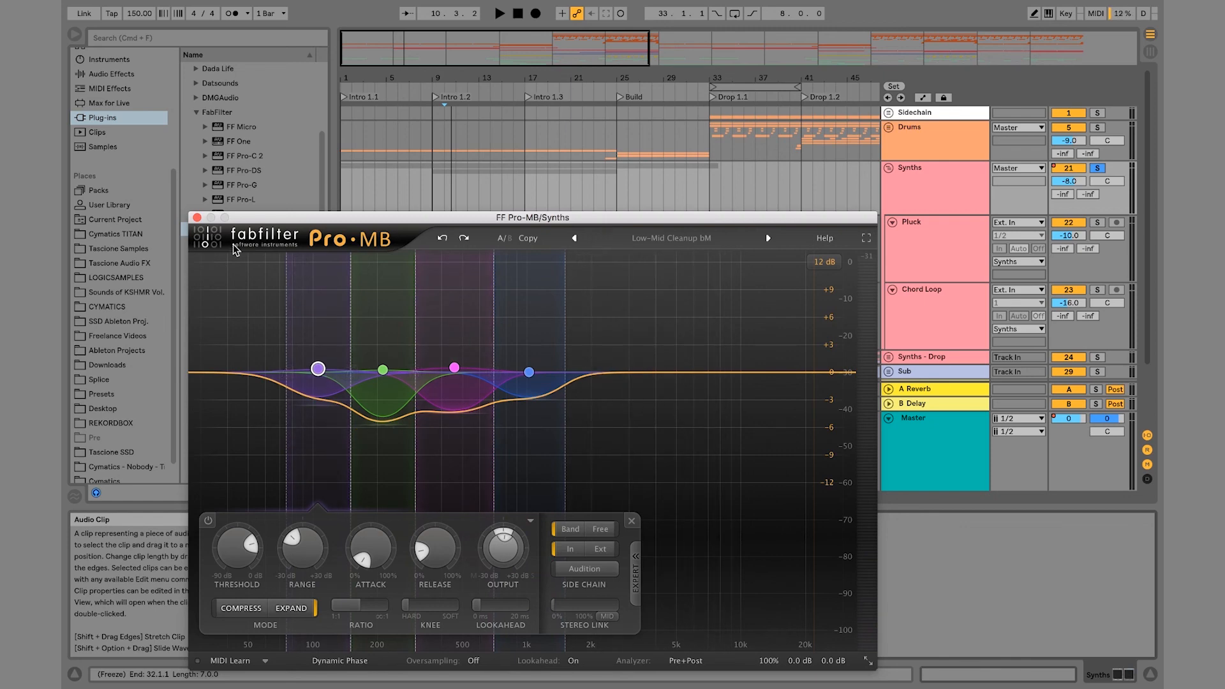
Step: Delete both Pro-MB and Pro-Q 2 from the Synths group
left_click(197, 218)
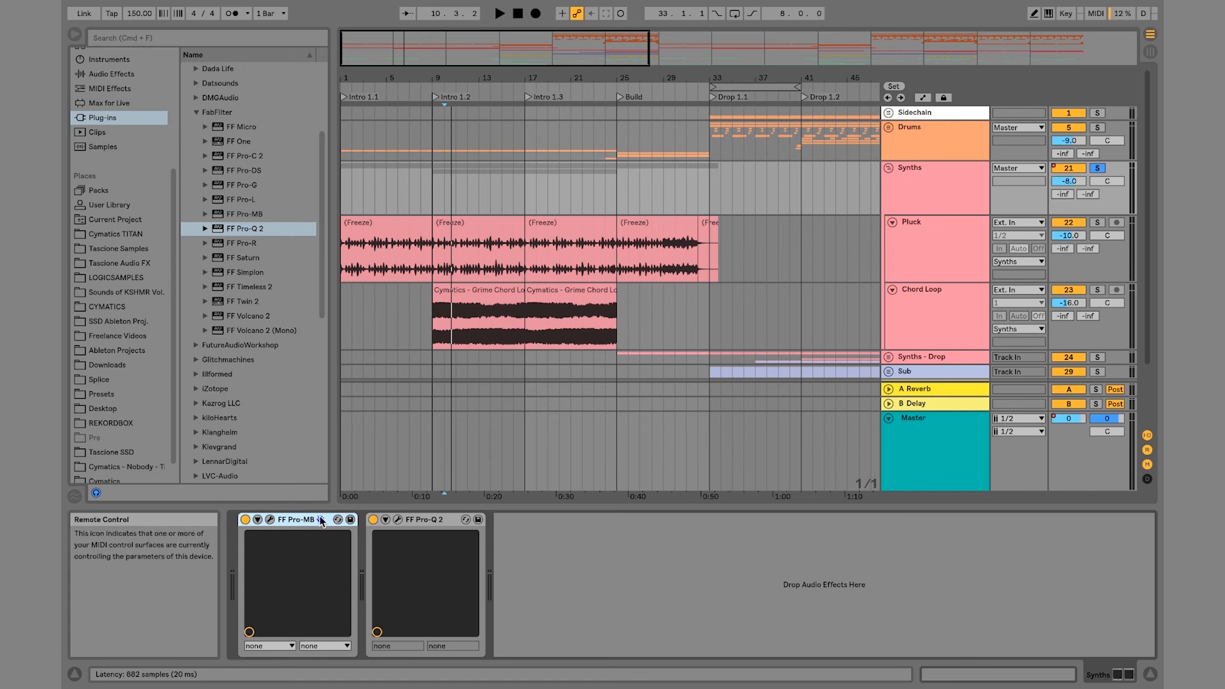
key("Delete")
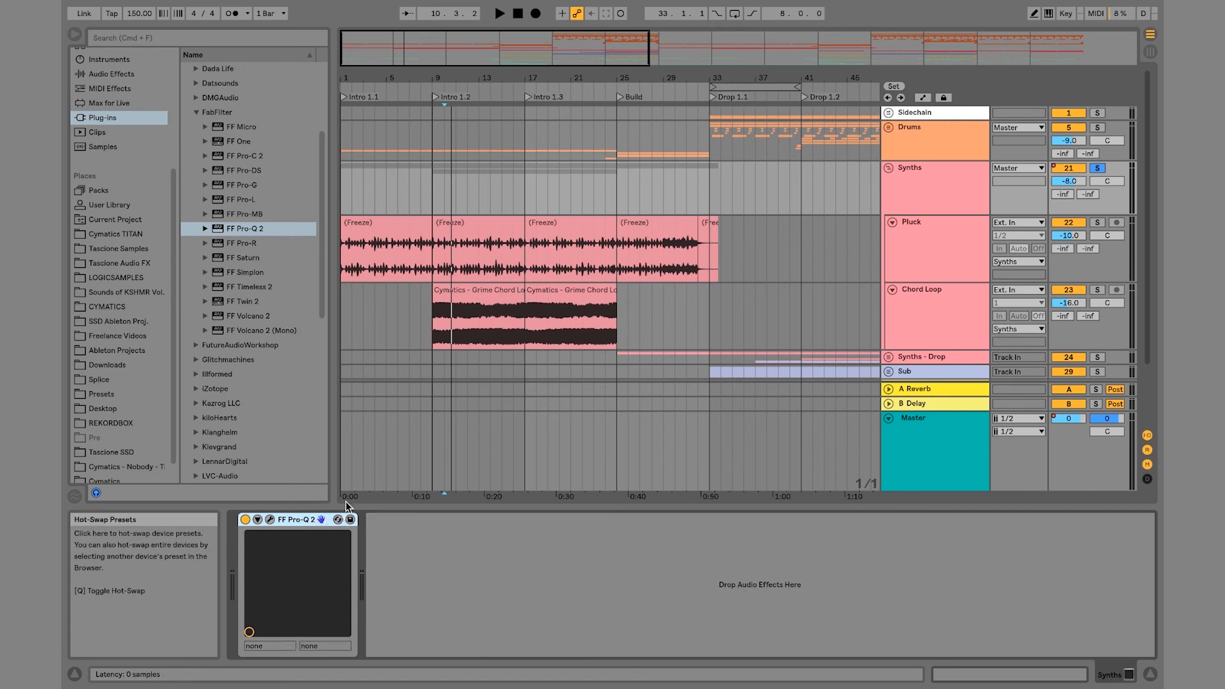
key("Delete")
Step: Play the song from bar 9 and turn off solo on the Synths group to hear the full mix
key("space")
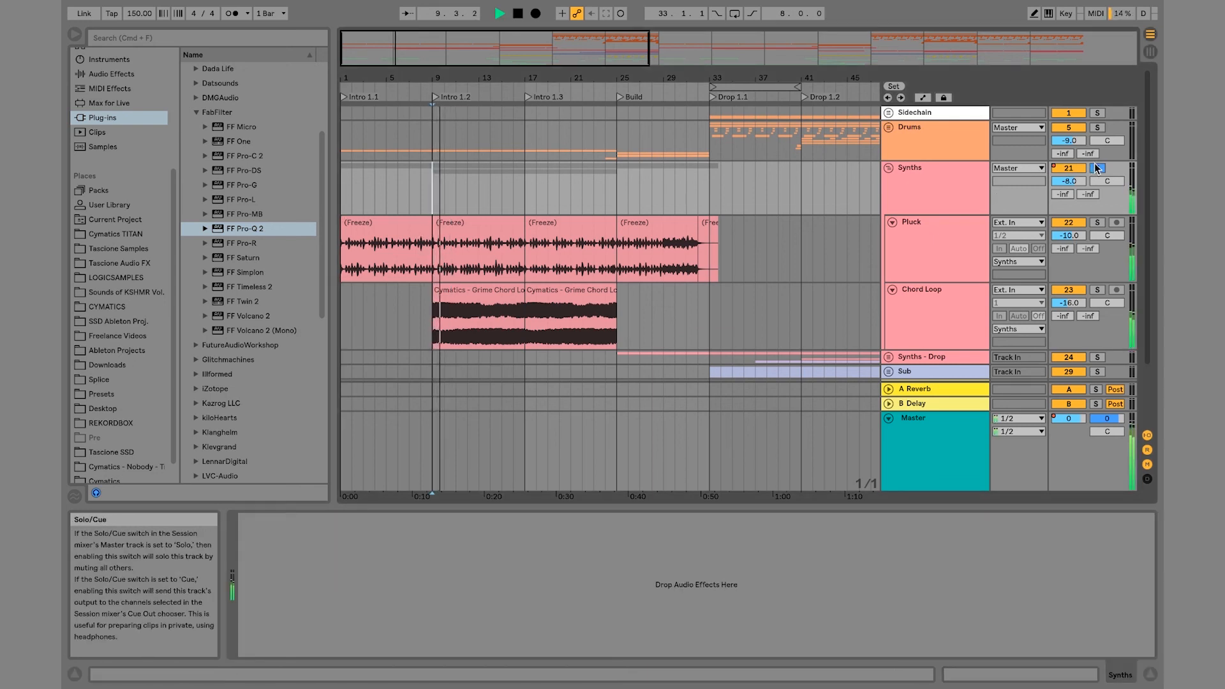
left_click(889, 169)
left_click(889, 168)
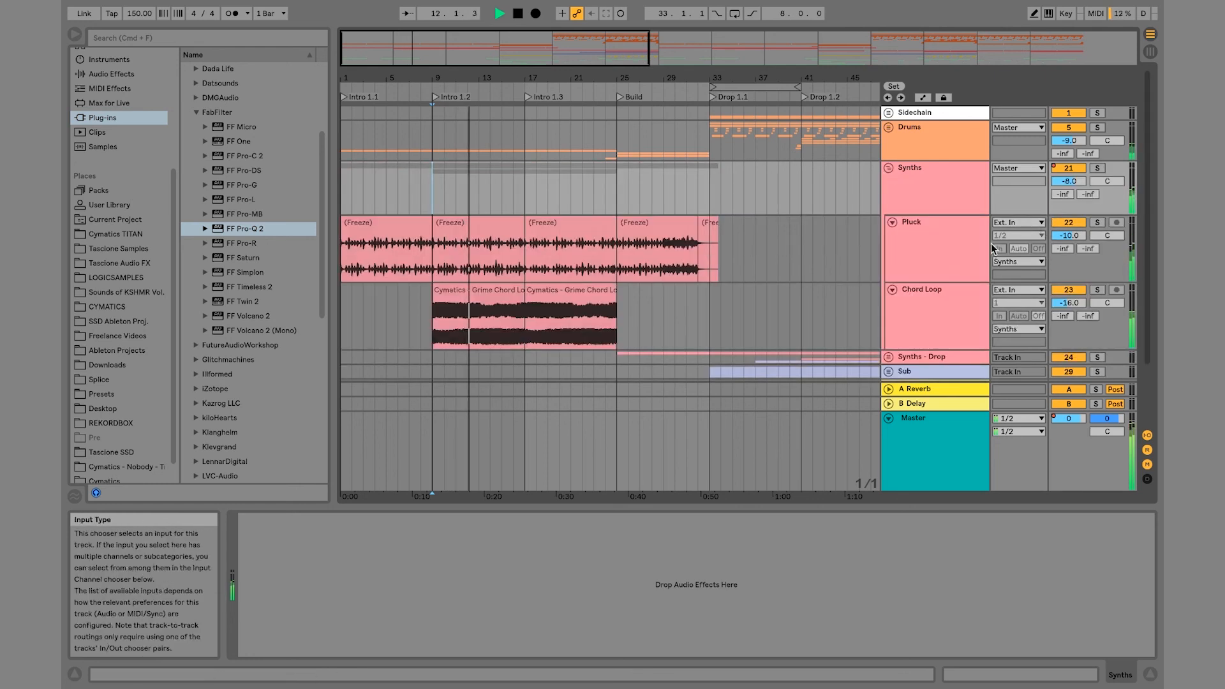
Step: Set the Pluck track's volume to -9.0 dB during playback
left_click(959, 250)
left_click_drag(1081, 238, 1081, 235)
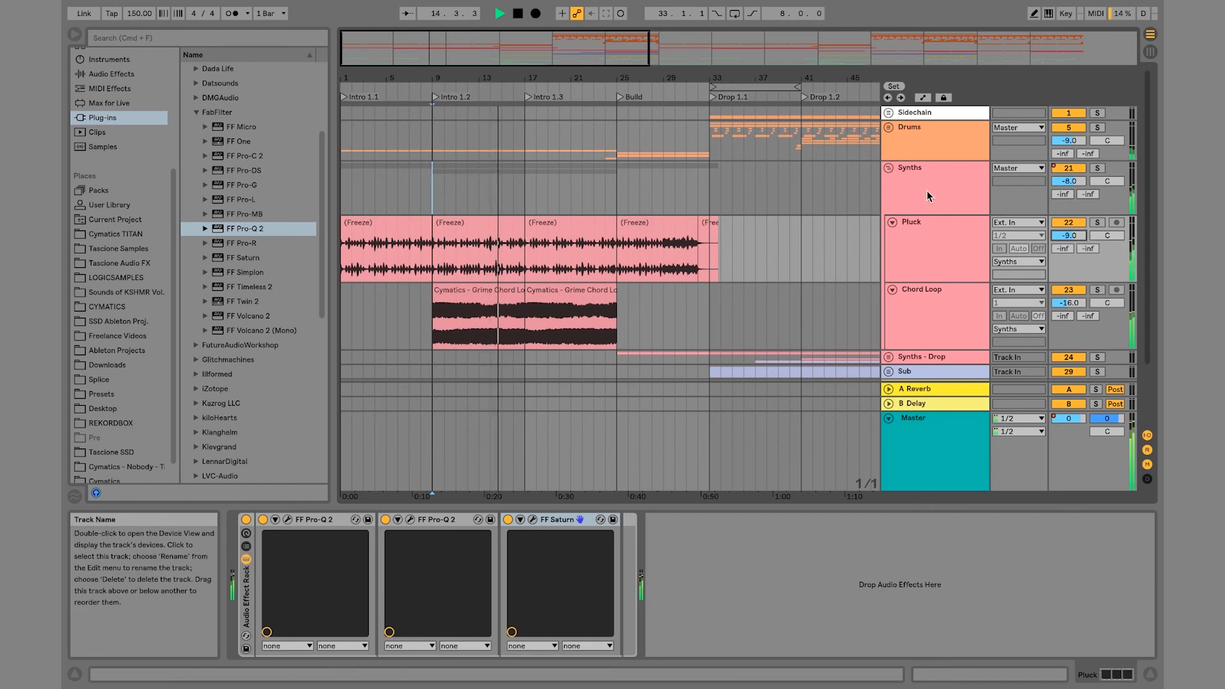
left_click(712, 239)
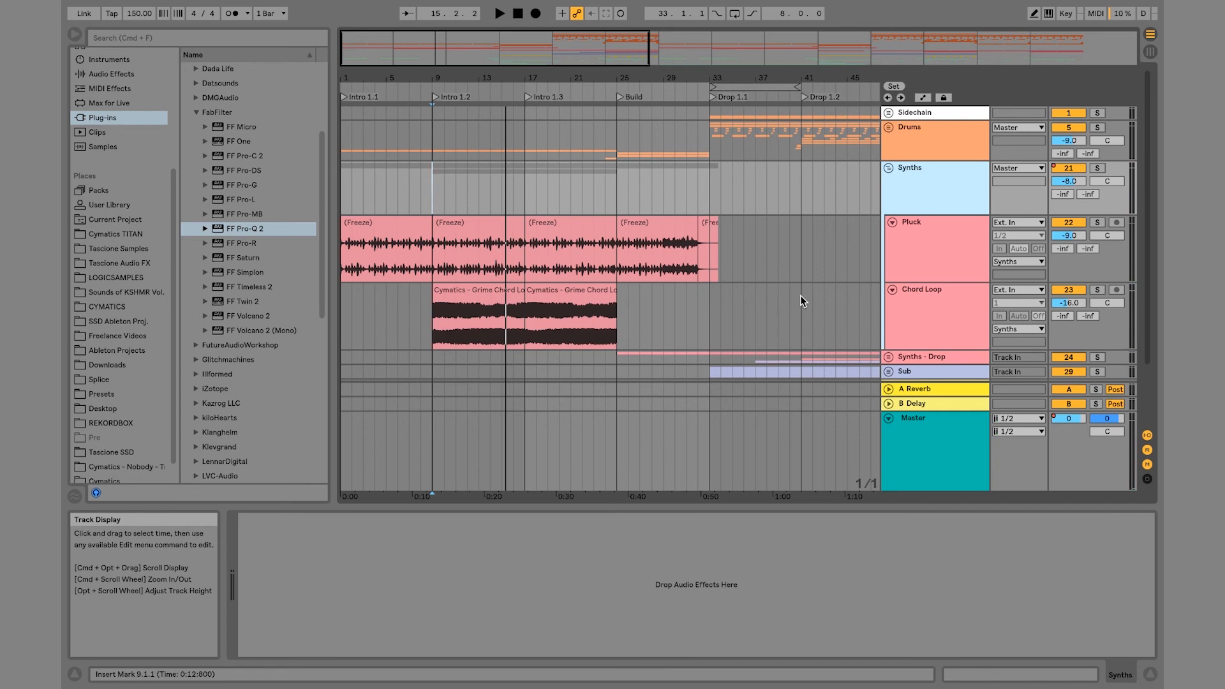
Step: Select the Pluck track's Audio Effect Rack and show the whole arrangement in the timeline
left_click(891, 256)
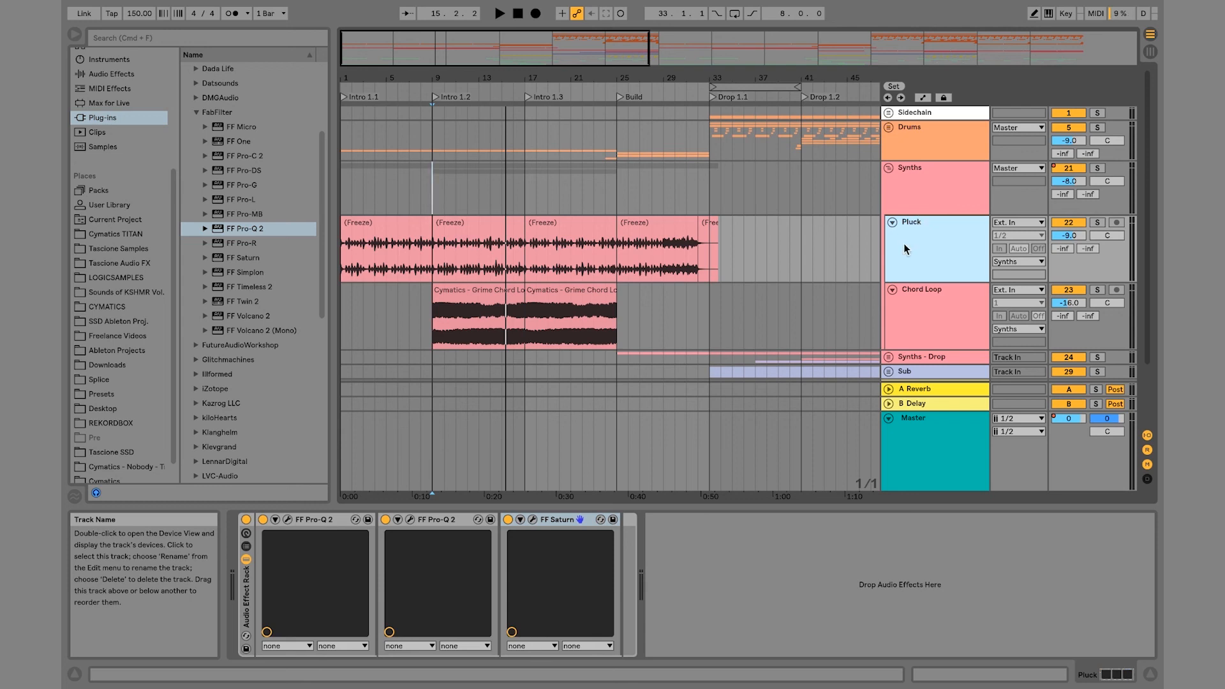
left_click(249, 603)
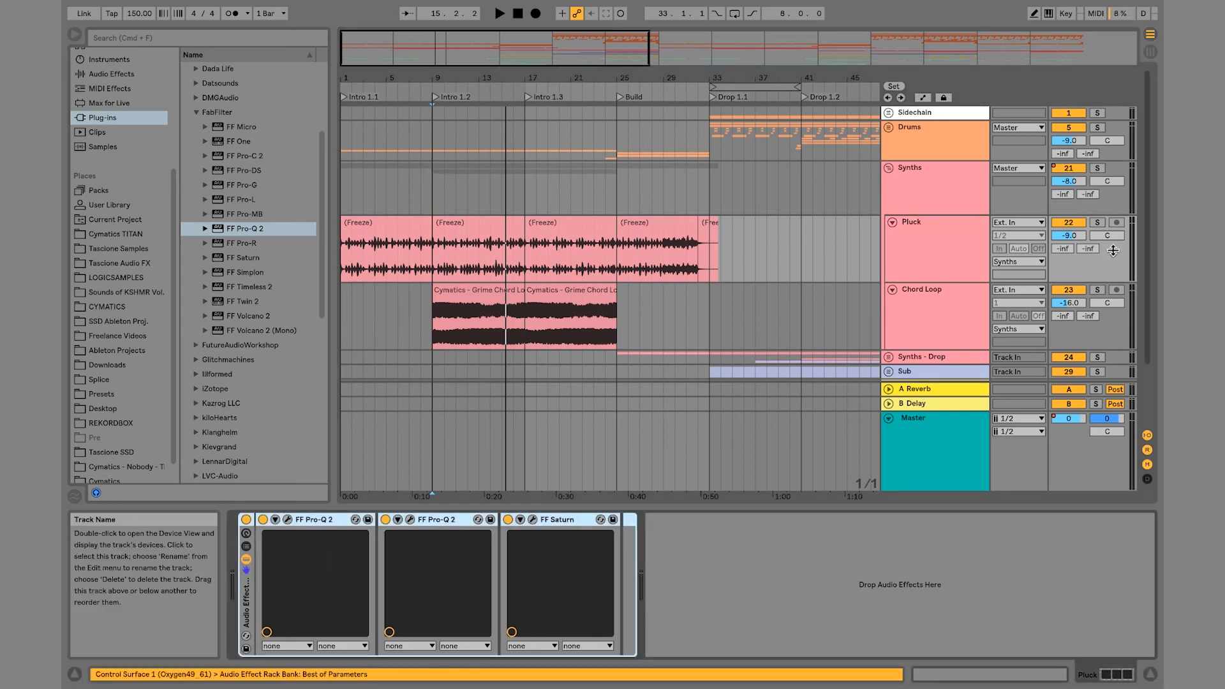
scroll(703, 293, "down", 3)
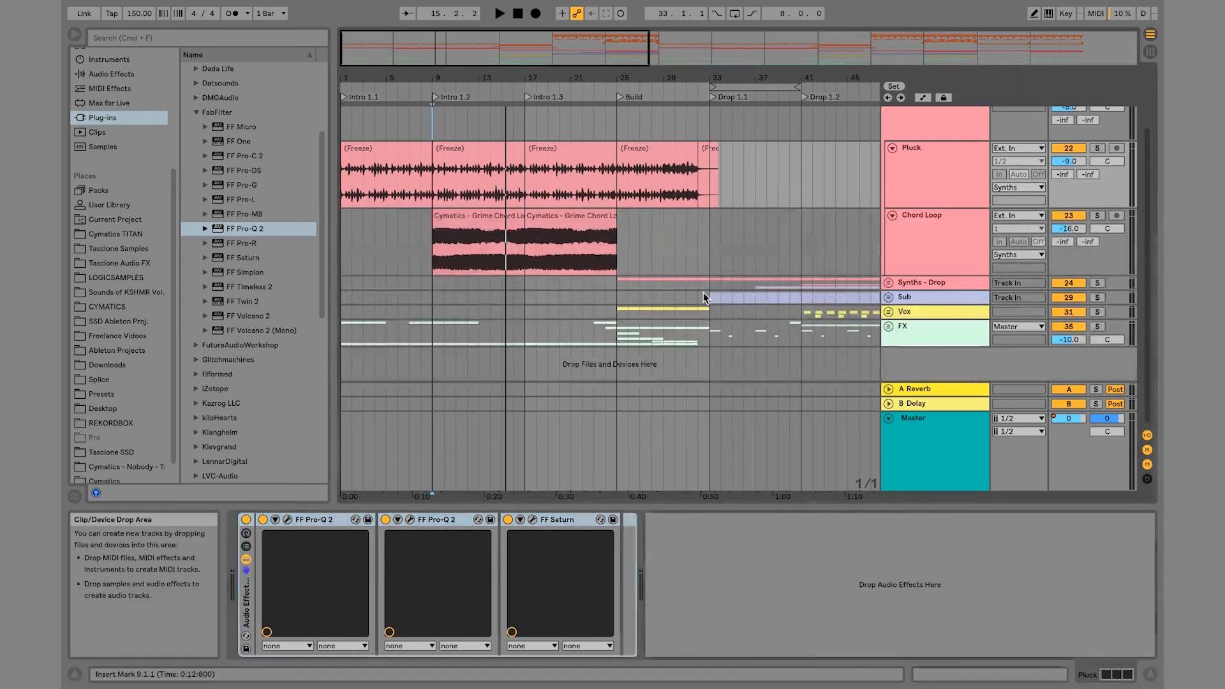
scroll(703, 292, "up", 3)
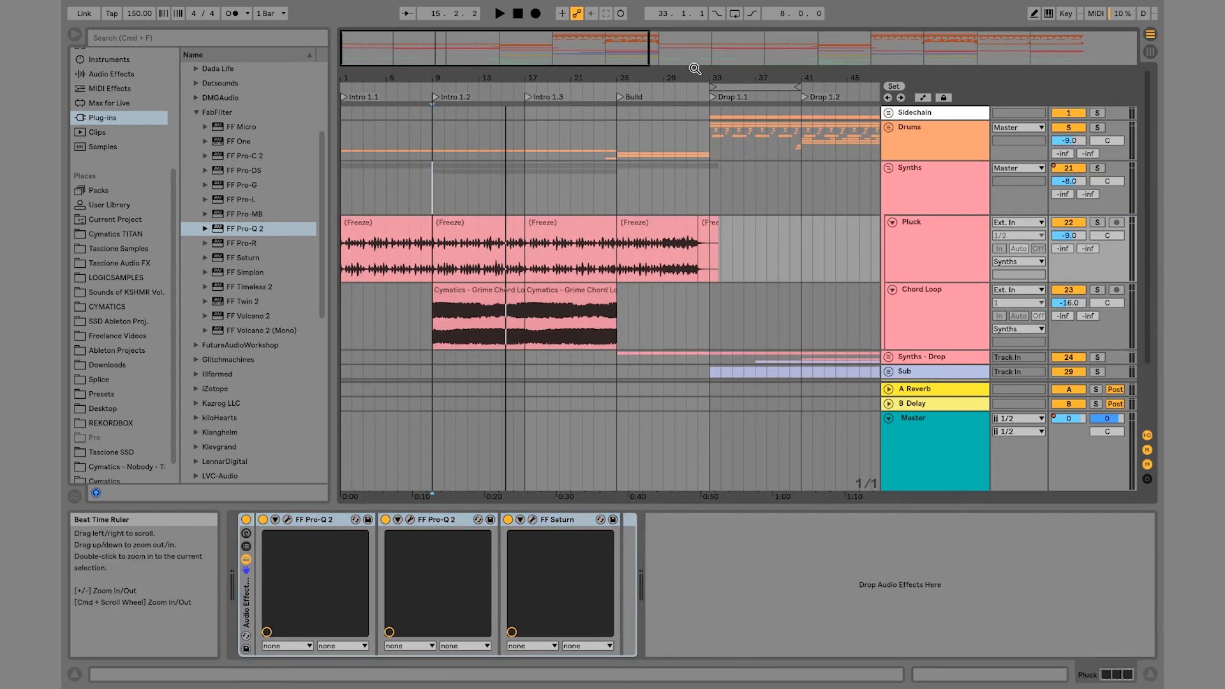
left_click_drag(482, 80, 478, 73)
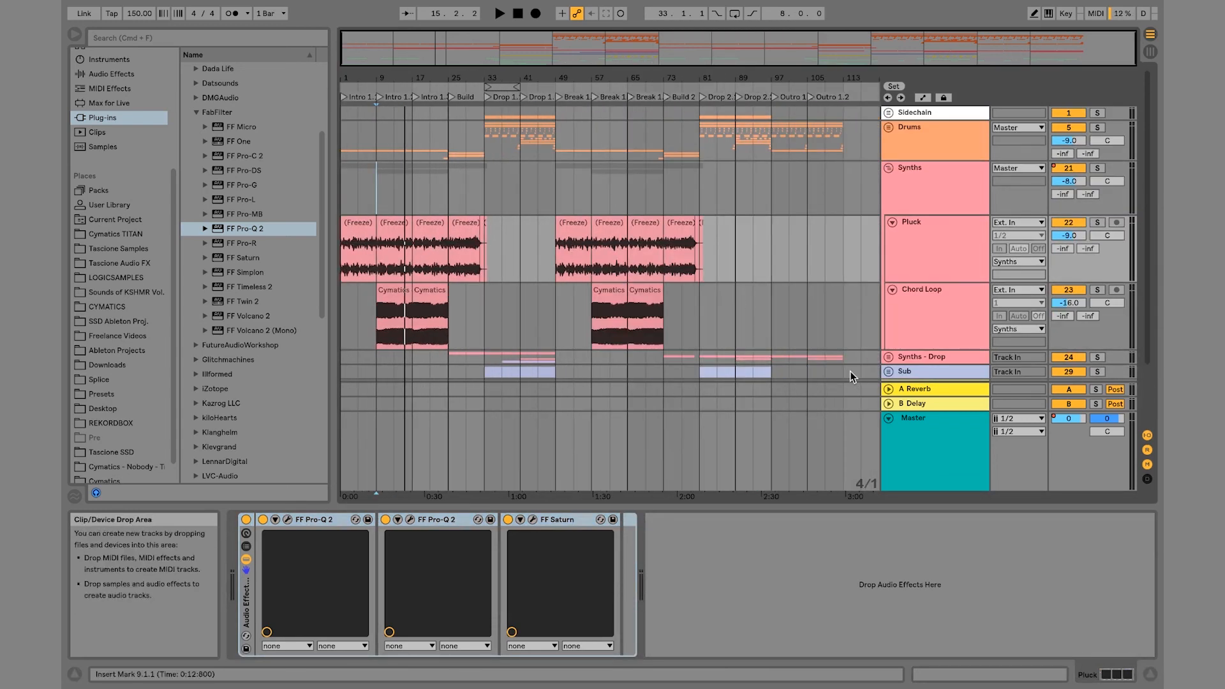